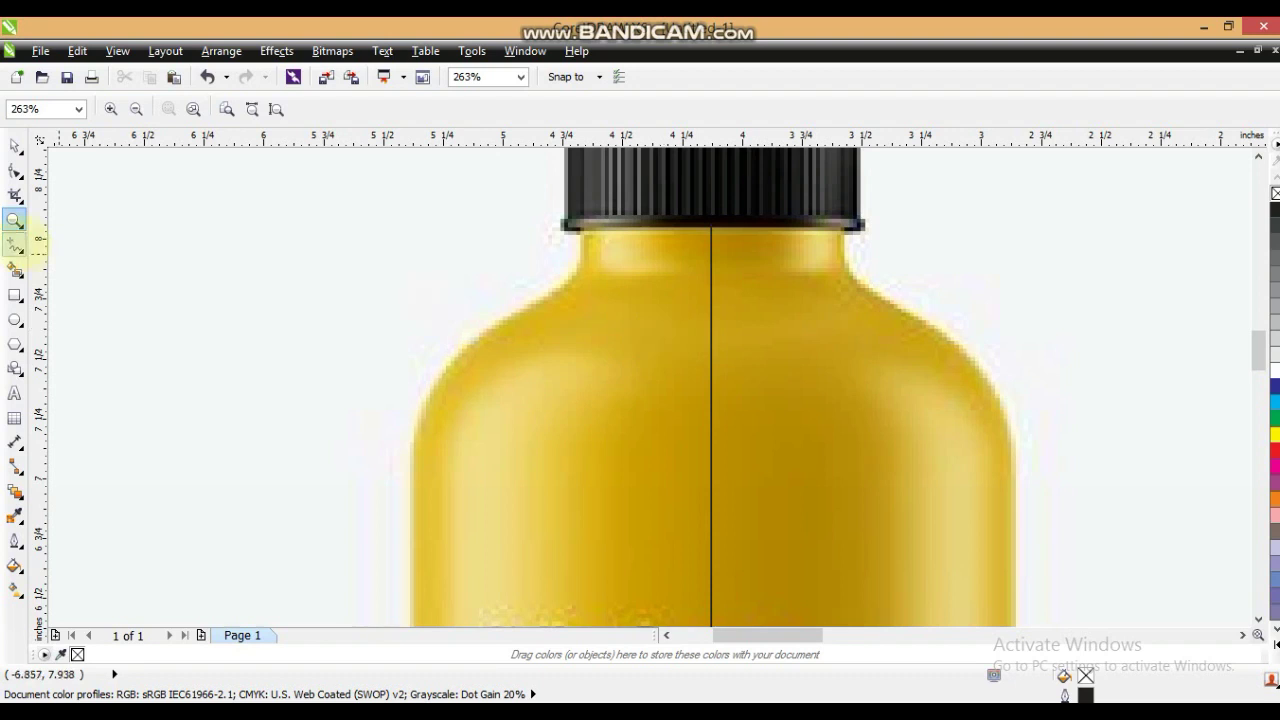
Step: Draw a straight-segment path along the bottle's left edge, from under the cap across the shoulder and vertically down the side
left_click(15, 243)
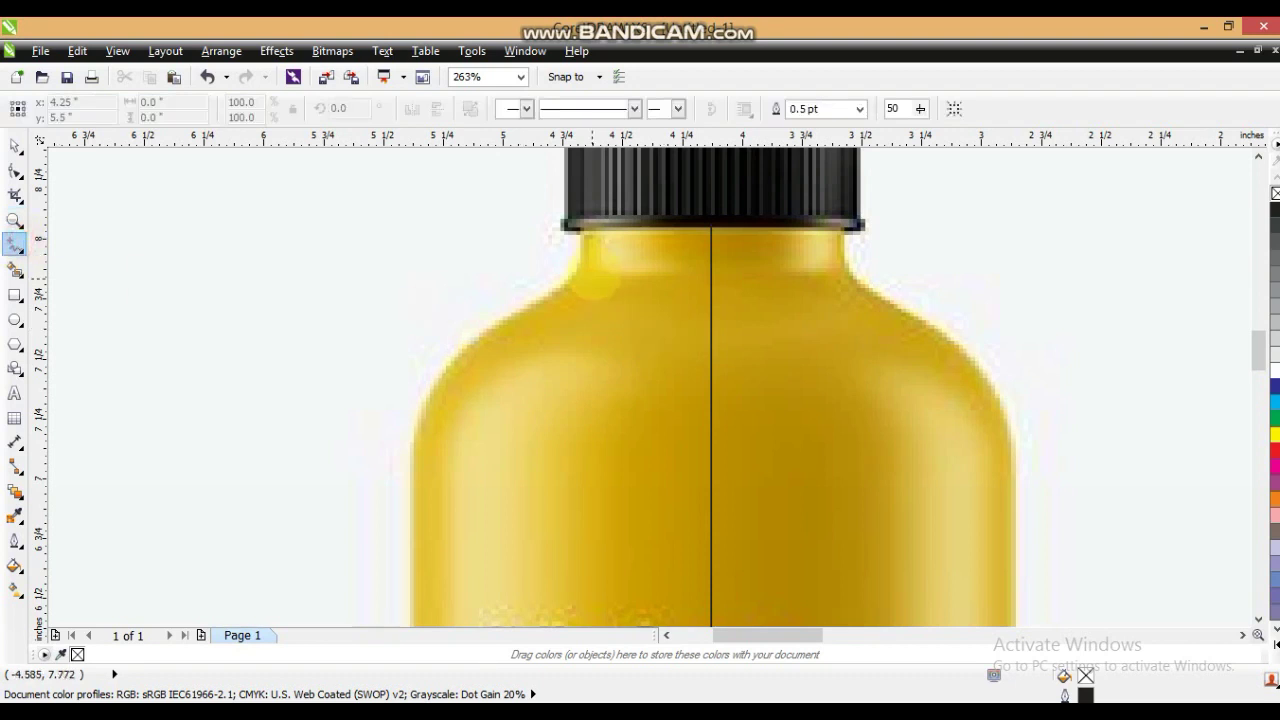
left_click(580, 227)
left_click(546, 296)
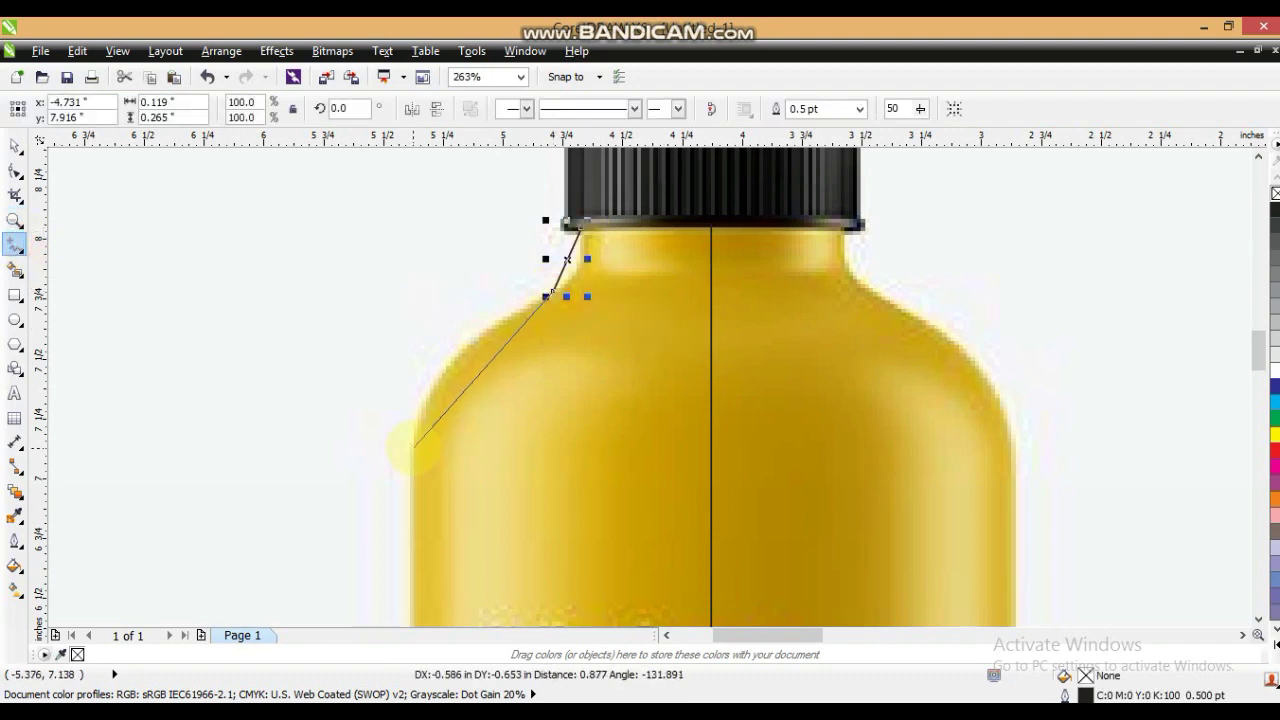
left_click(413, 449)
left_click(413, 566, "ctrl")
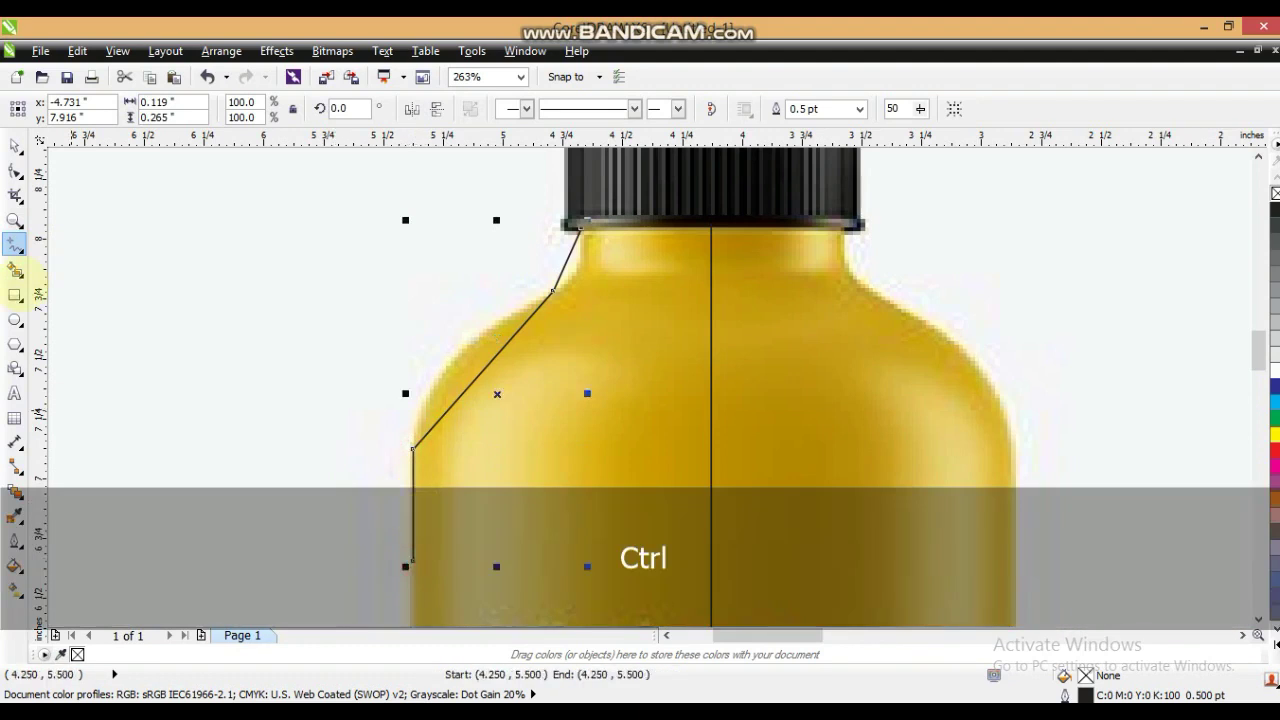
Step: Extend the path's vertical side segment straight down to where the bottle's bottom-left corner begins
left_click(17, 220)
right_click(451, 291)
right_click(458, 385)
left_click_drag(524, 238, 730, 432)
left_click(15, 170)
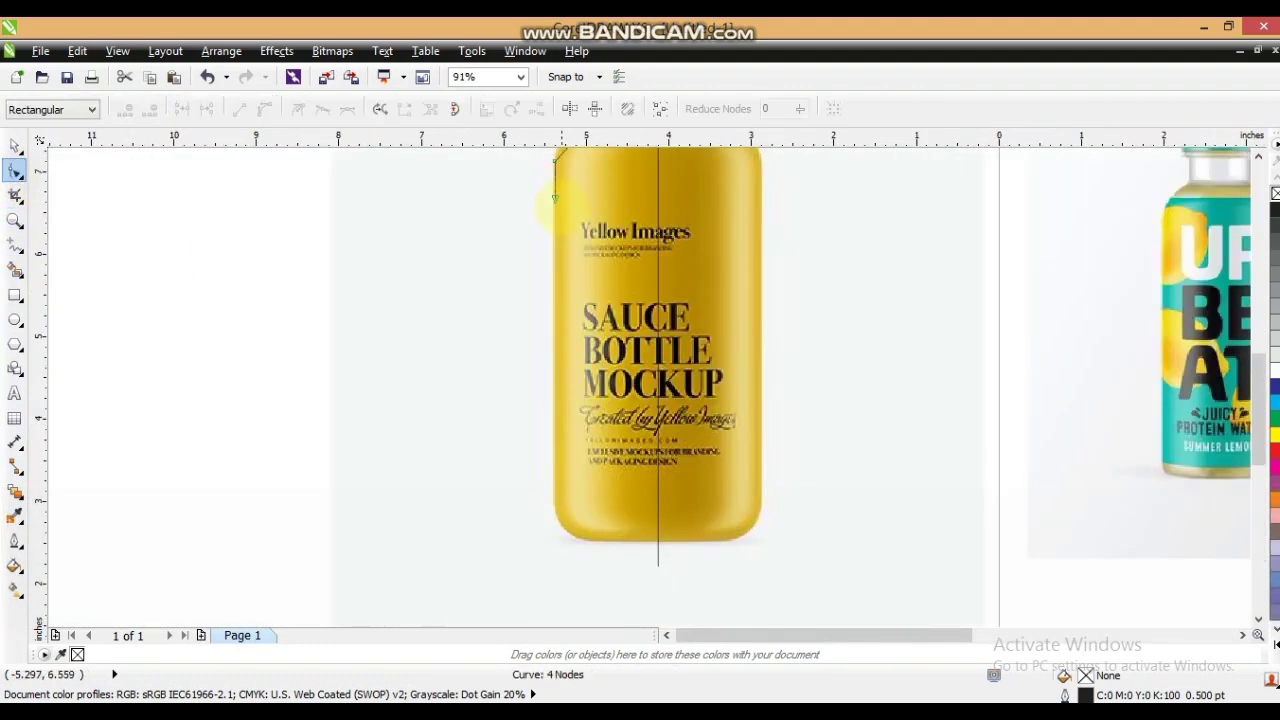
left_click_drag(555, 198, 555, 355)
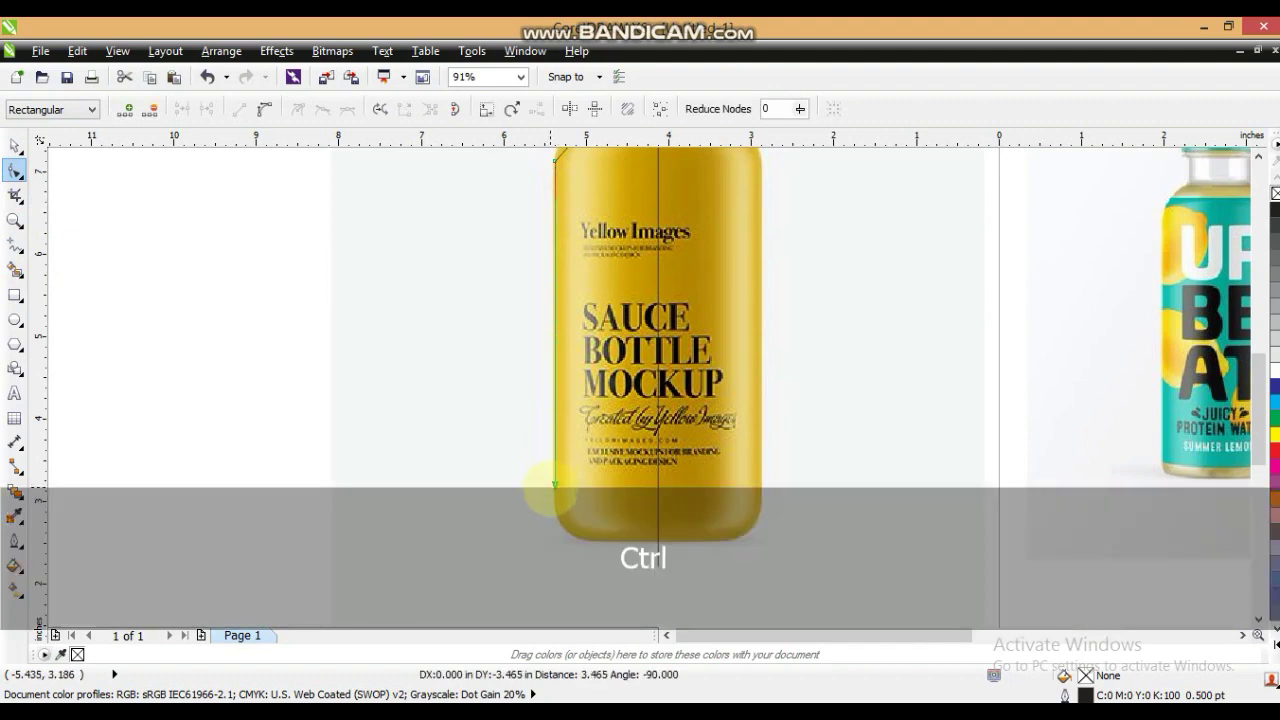
left_click_drag(555, 492, 555, 492)
Step: Continue the path diagonally across the bottle's bottom-left corner and horizontally along the base to the vertical centre line
left_click(15, 220)
left_click_drag(509, 434, 729, 560)
left_click(15, 243)
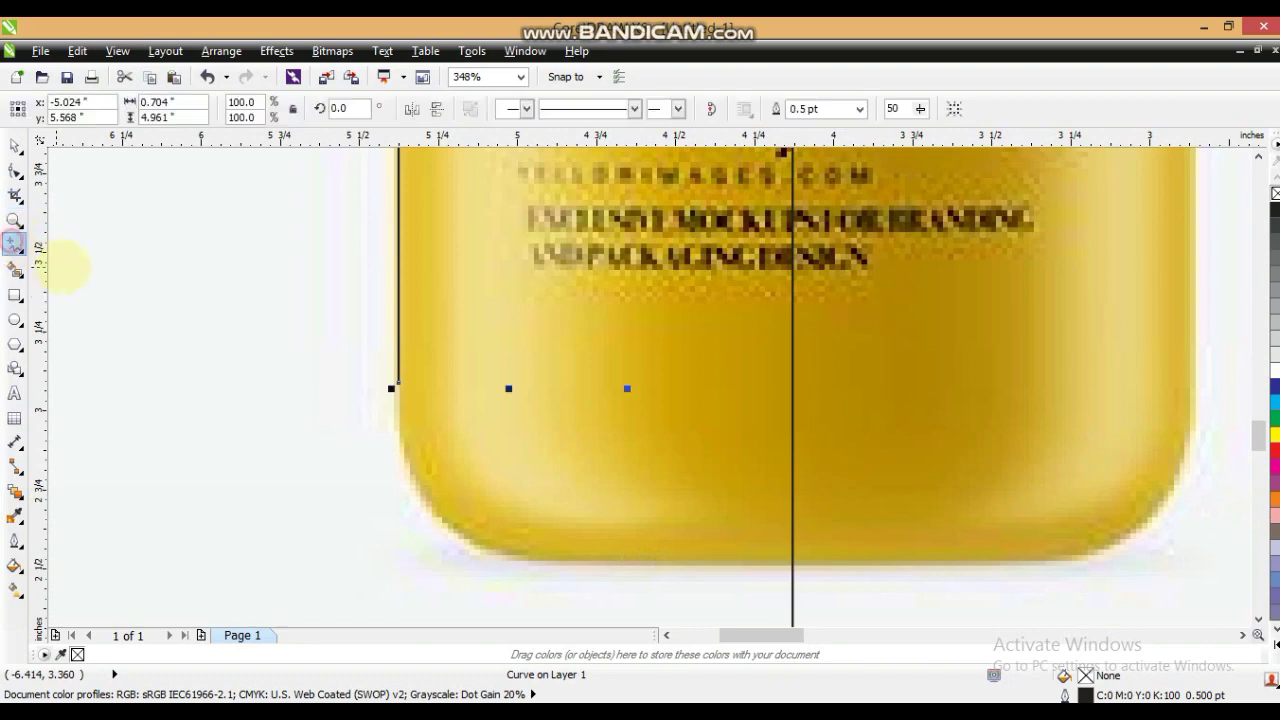
left_click(15, 170)
left_click(378, 381)
mouse_move(398, 381)
left_mouse_down()
mouse_move(398, 398)
mouse_move(565, 560)
left_mouse_up()
left_click(15, 243)
double_click(566, 561)
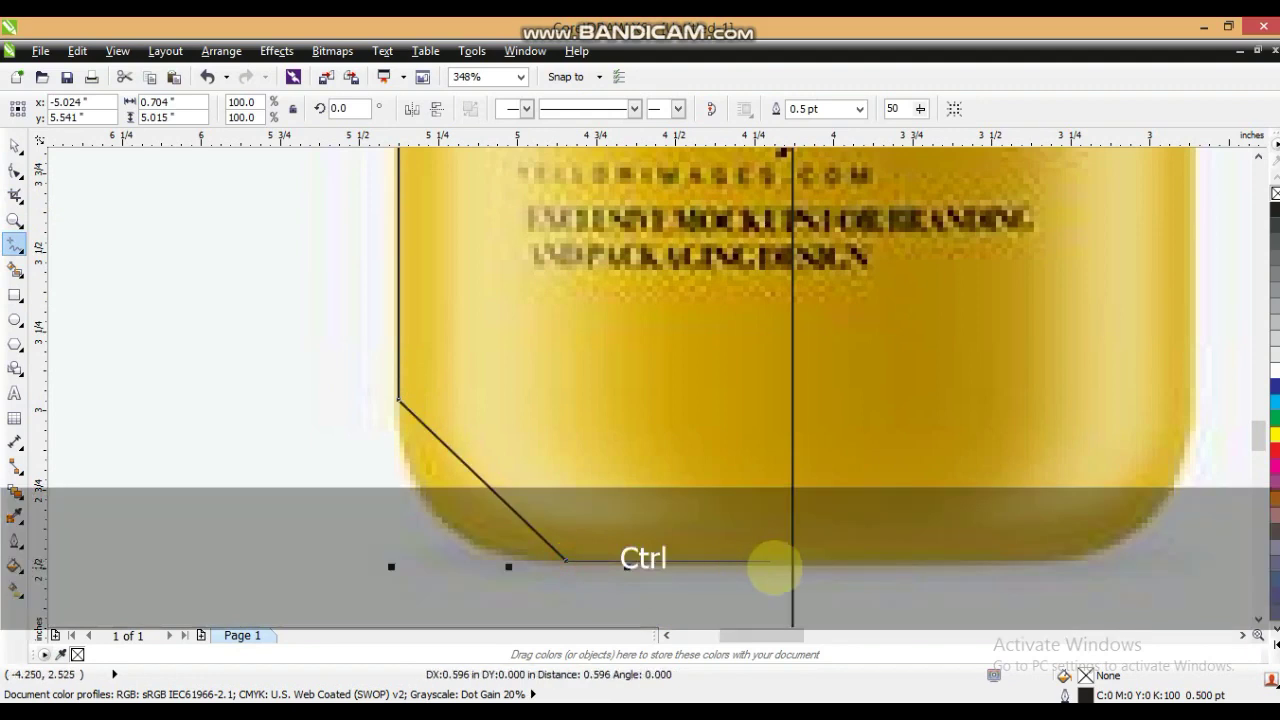
left_click(795, 566)
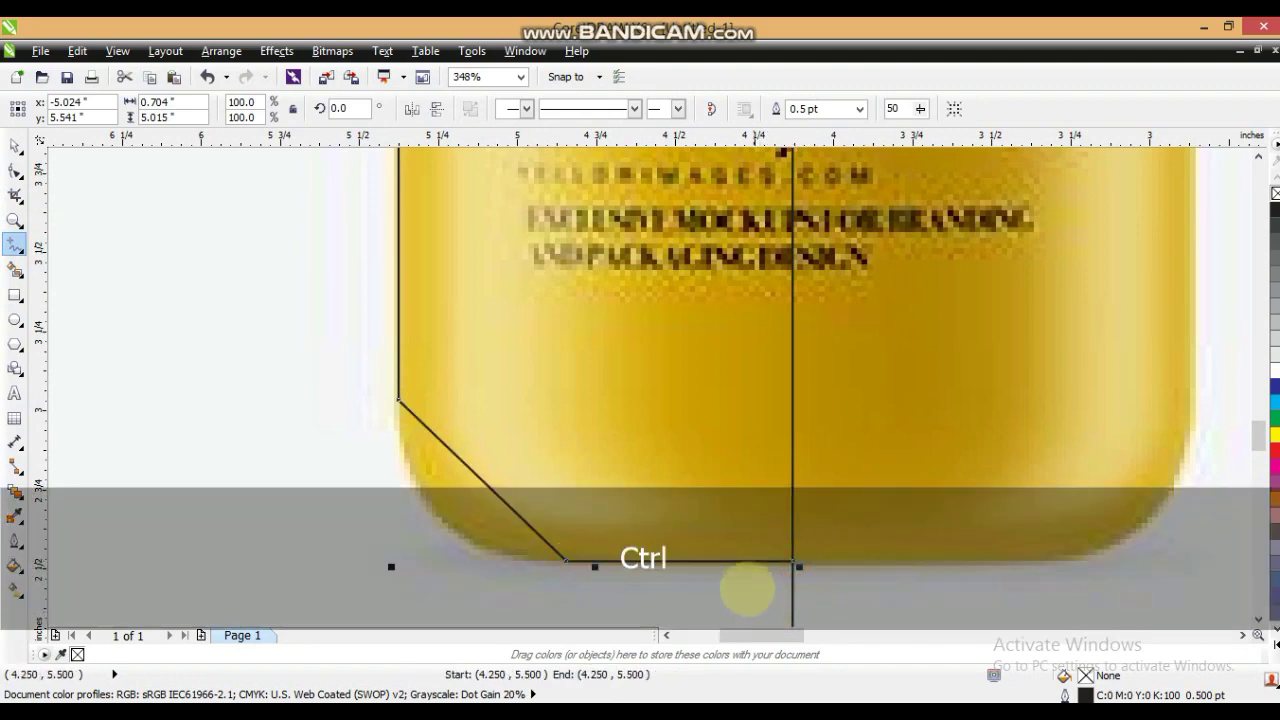
Step: Bend the diagonal bottom segment into a curve that follows the bottle's rounded bottom-left corner
left_click(15, 170)
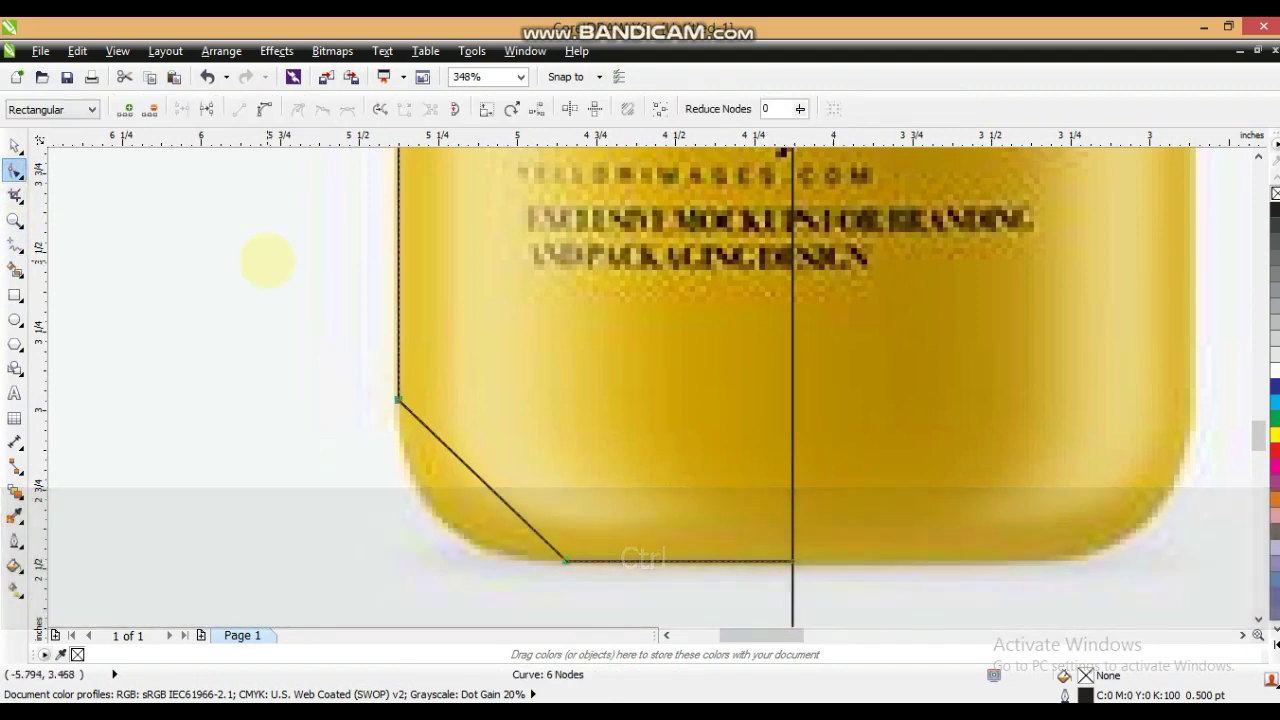
left_click_drag(452, 452, 458, 551)
left_click_drag(410, 498, 401, 503)
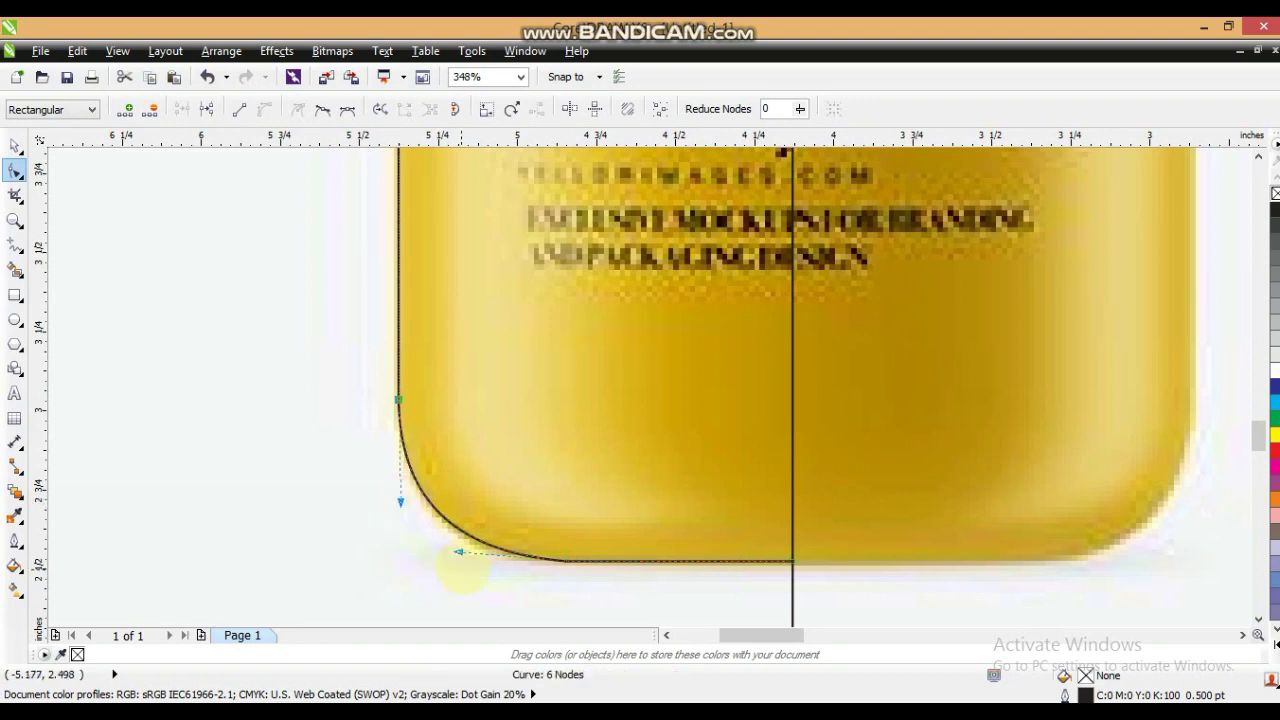
left_click_drag(458, 551, 451, 558)
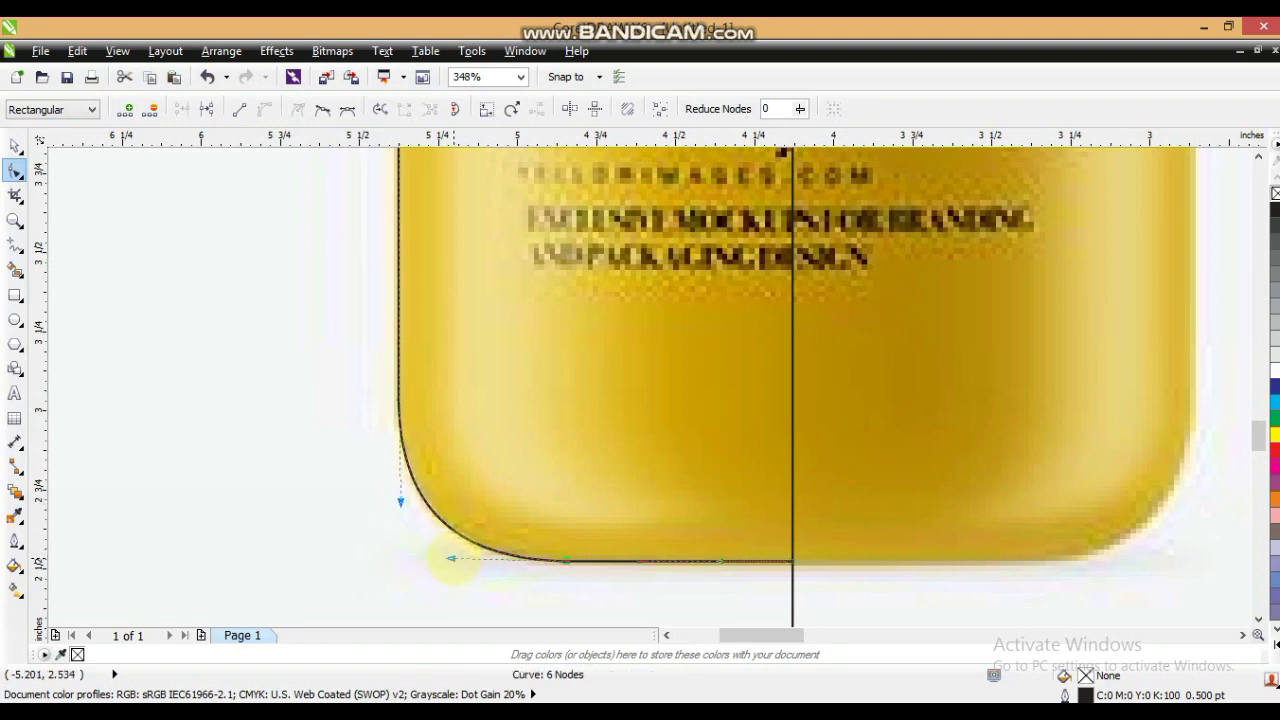
left_click_drag(398, 501, 396, 502)
Step: Bend the diagonal shoulder segment into a curve that follows the bottle's left shoulder
left_click(15, 221)
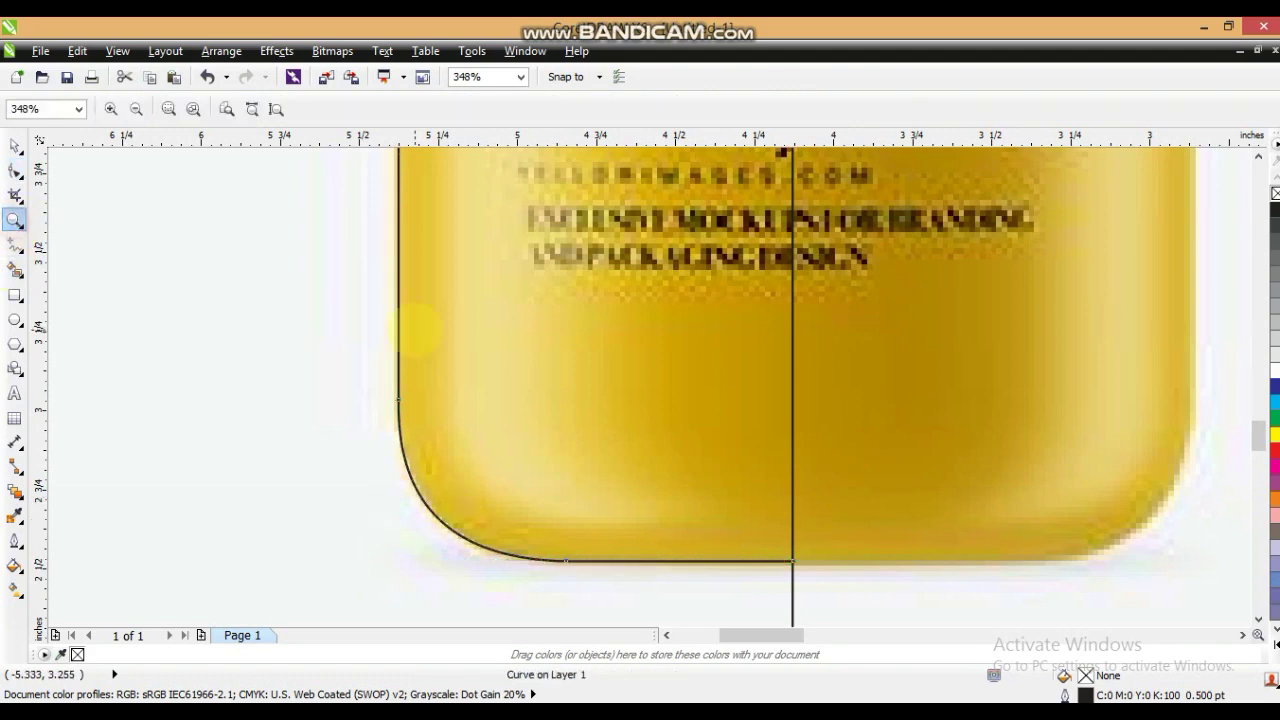
right_click(418, 332)
left_click_drag(468, 334, 854, 76)
left_click_drag(344, 211, 813, 402)
left_click(14, 171)
left_click_drag(356, 401, 449, 478)
left_click_drag(330, 160, 820, 529)
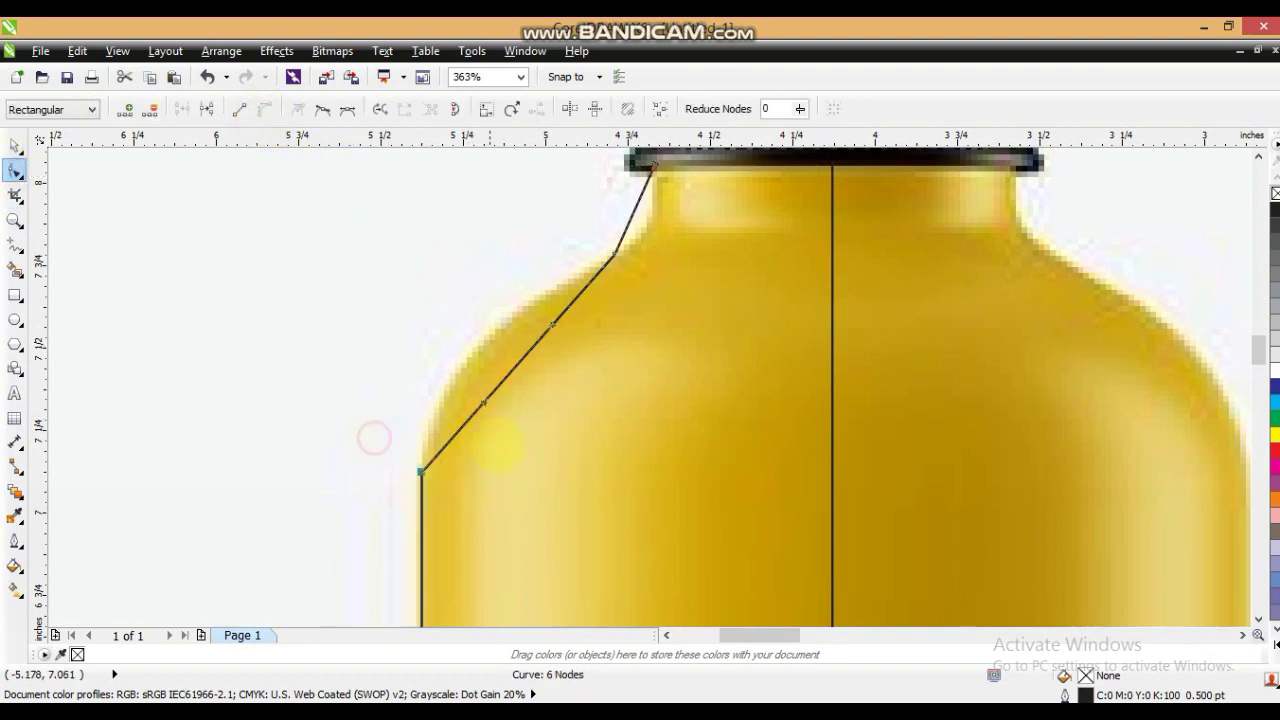
left_click_drag(483, 403, 423, 358)
left_click_drag(536, 312, 538, 312)
left_click(410, 475)
left_click_drag(422, 357, 880, 122)
Step: Curve the neck segment below the cap so it follows the bottle's neck and blends into the shoulder
left_click(14, 221)
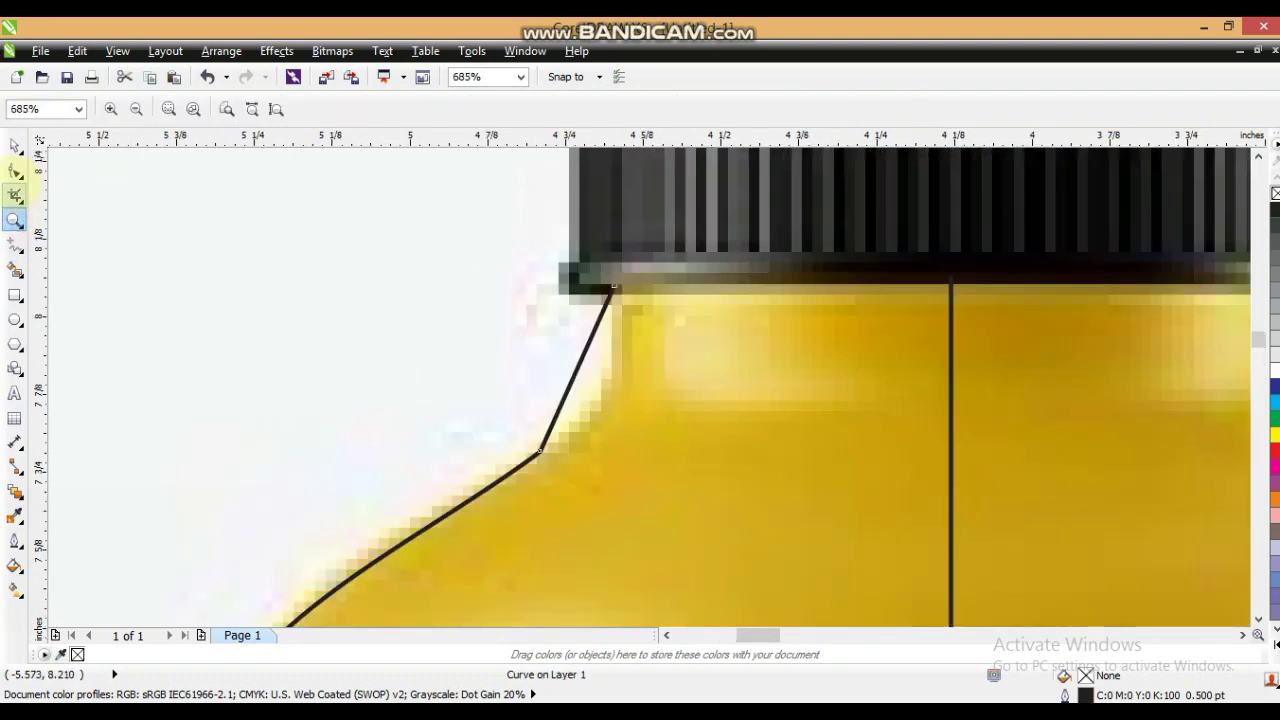
left_click(14, 171)
left_click(556, 372)
left_click_drag(565, 400, 591, 400)
left_click_drag(590, 341, 610, 341)
left_click_drag(588, 400, 606, 402)
left_click_drag(610, 342, 616, 343)
left_click_drag(606, 402, 593, 403)
left_click(610, 407)
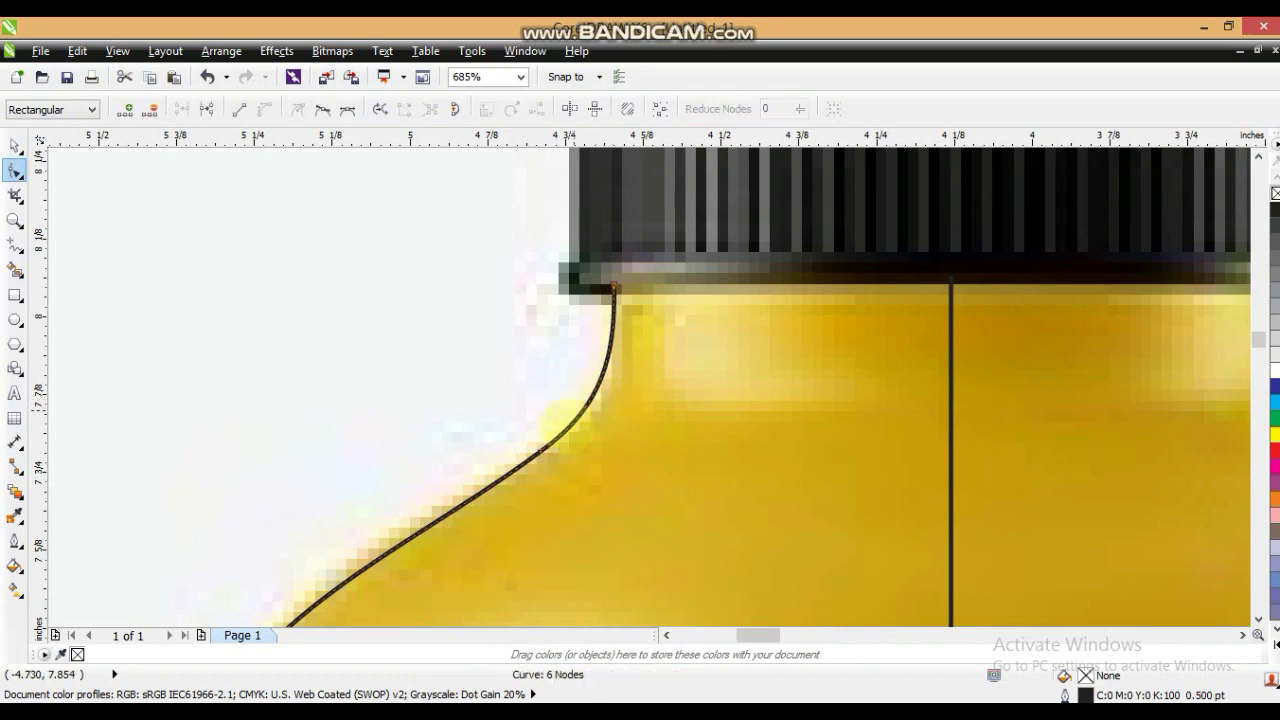
Step: Extend the outline horizontally under the cap from the neck to the centre line, and delete the vertical centre line
left_click(15, 243)
left_click_drag(613, 284, 951, 288)
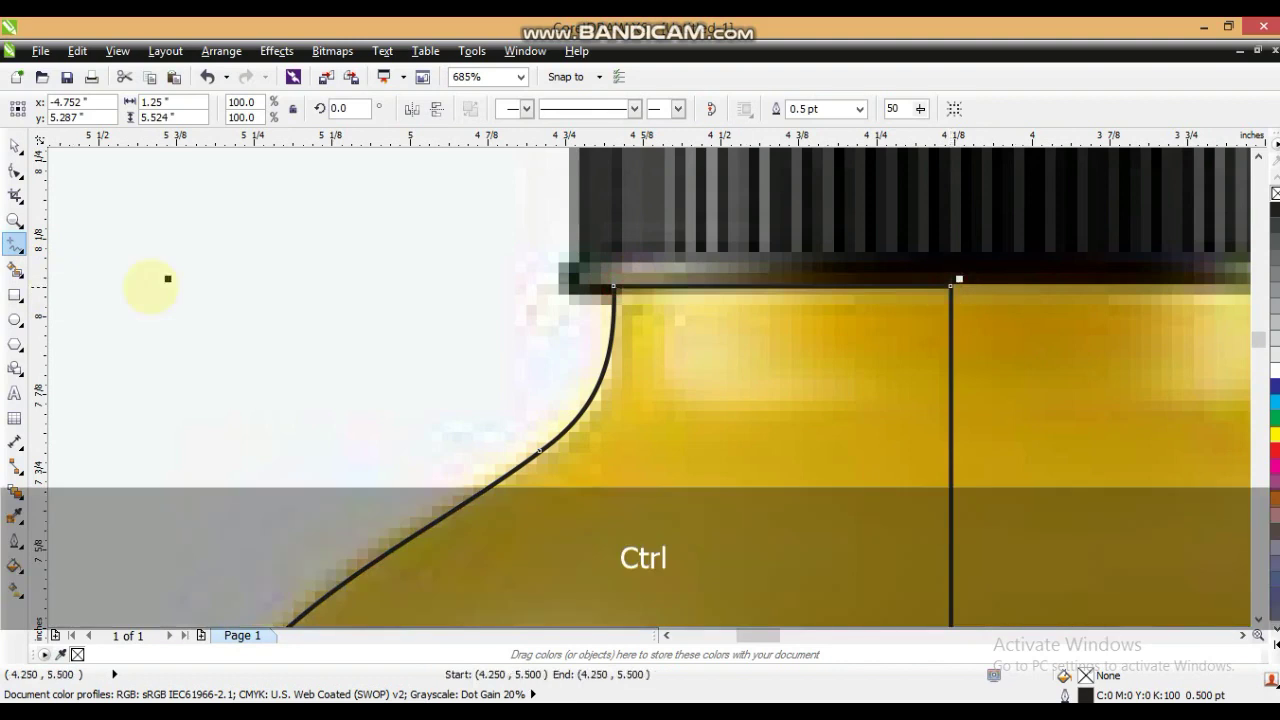
left_click(13, 219)
scroll(543, 343, "down", 9)
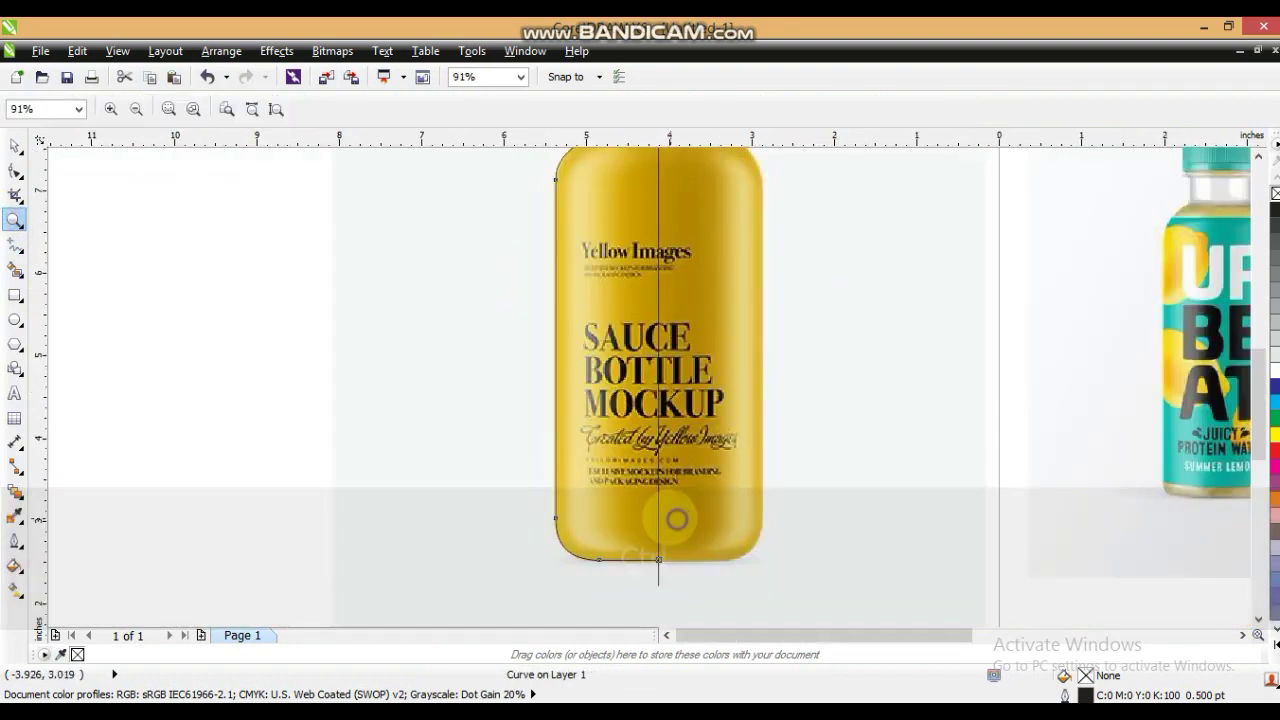
left_click(15, 146)
left_click(658, 282)
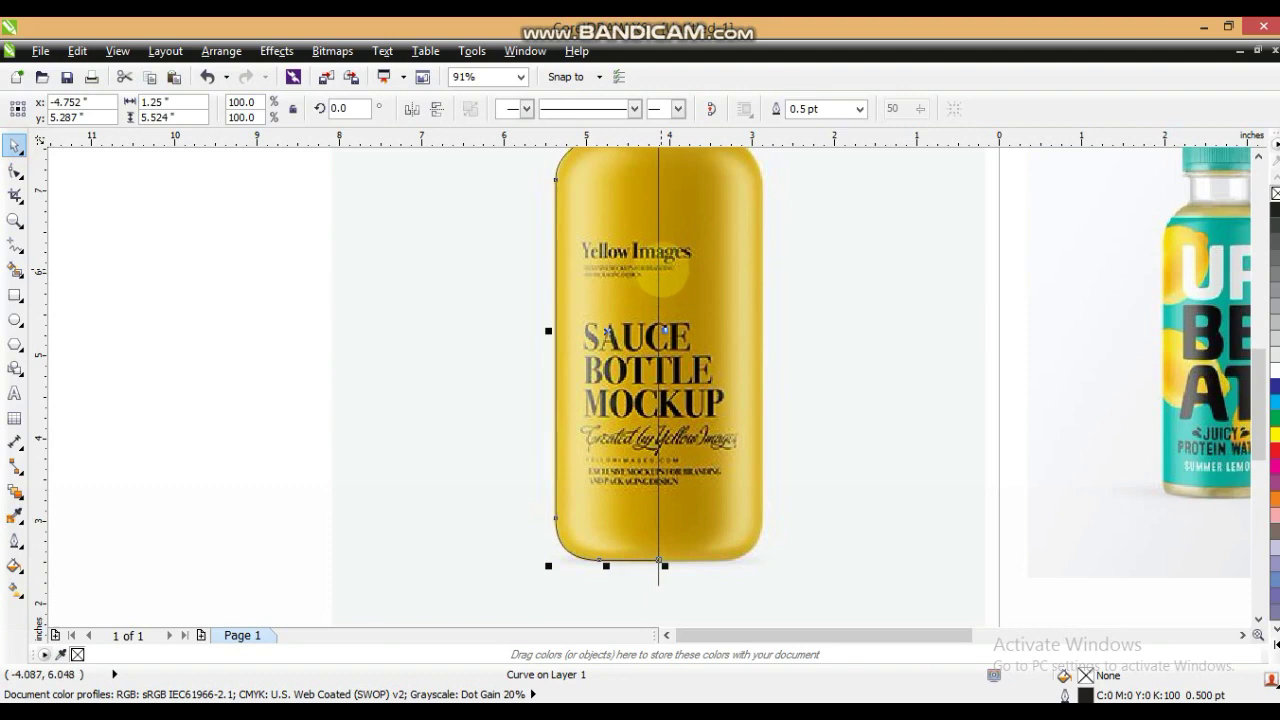
key("Delete")
Step: Set the half-bottle outline to 2 pt width and colour it red
left_click(695, 318)
key("shift+F2")
key("Escape")
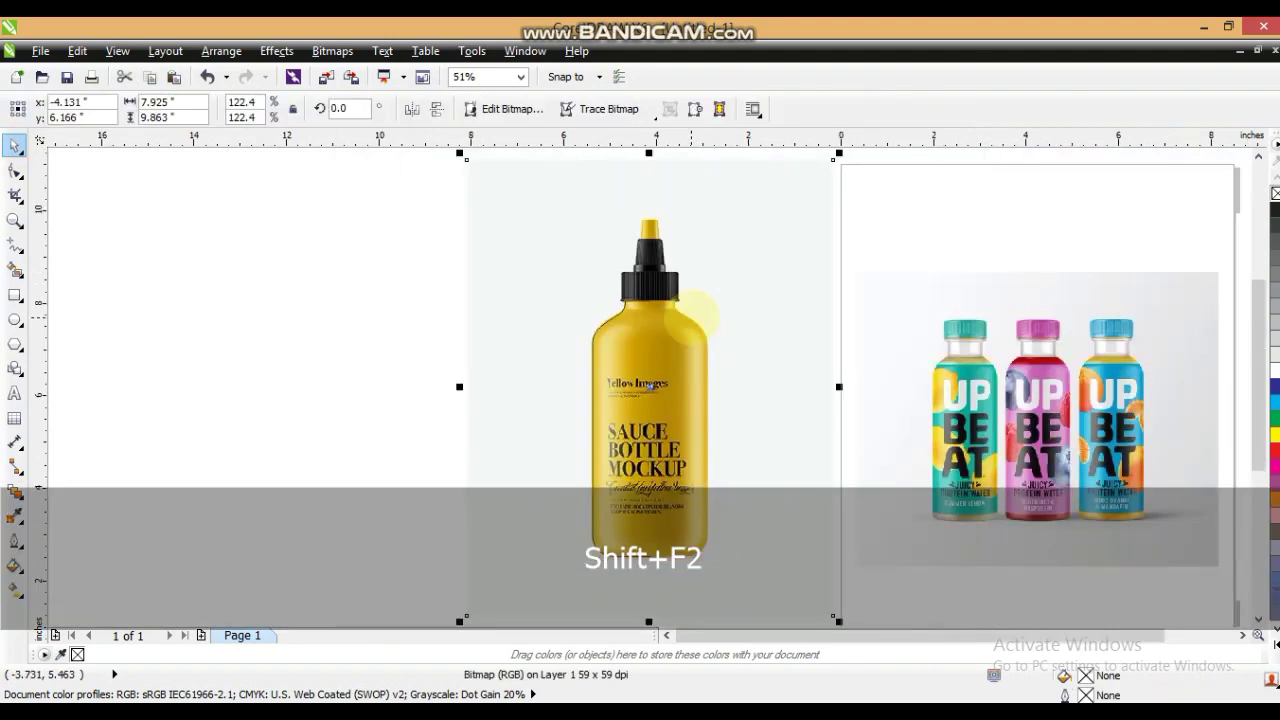
left_click(14, 219)
left_click_drag(574, 289, 775, 368)
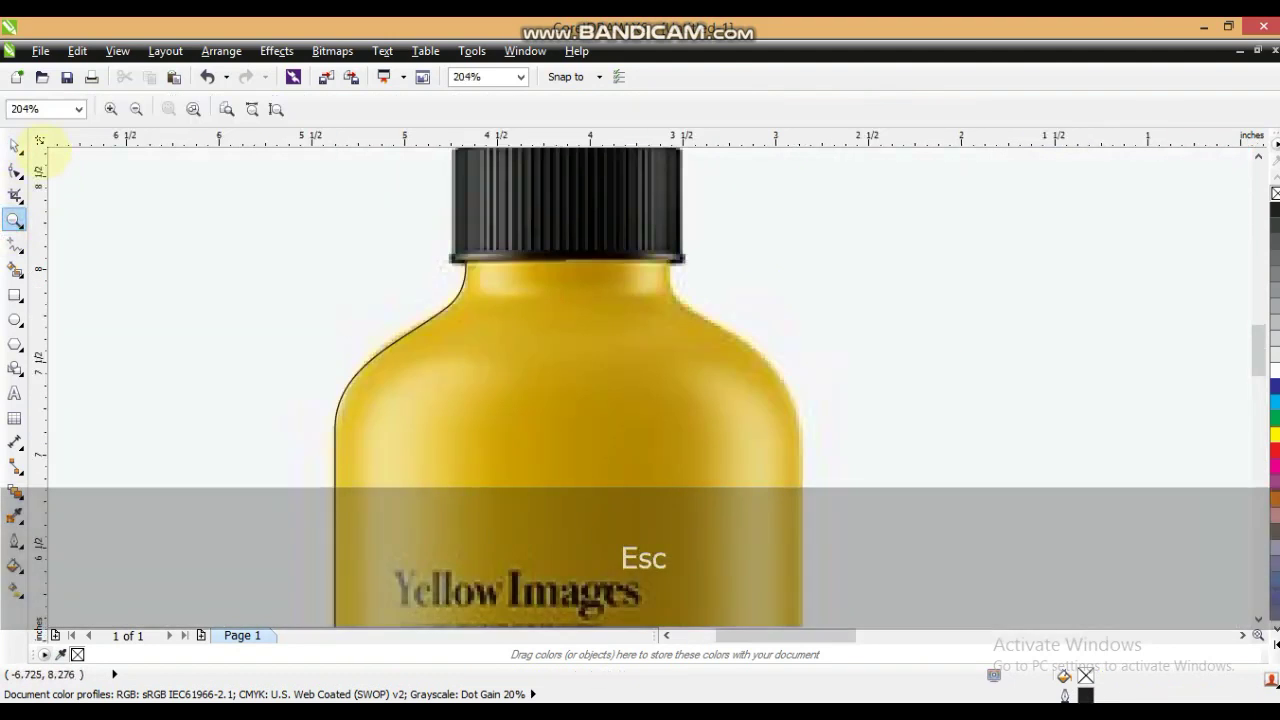
left_click(18, 146)
left_click(456, 297)
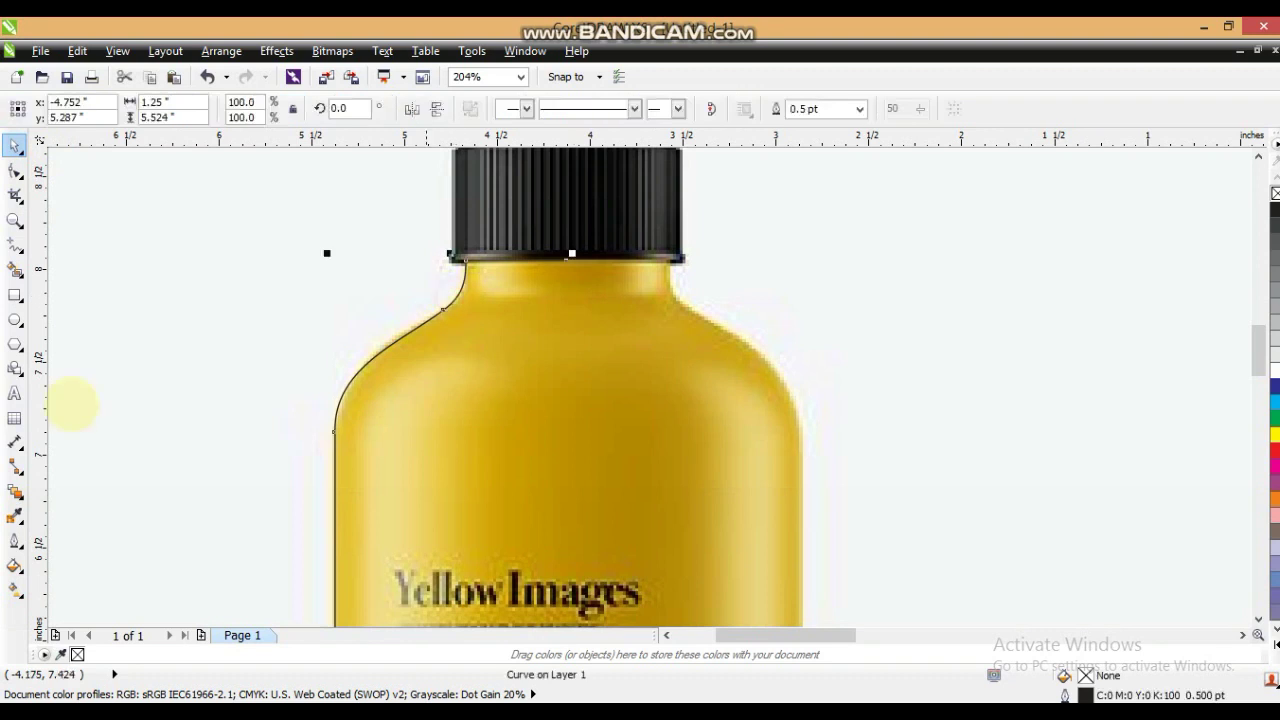
left_click(15, 515)
left_click(70, 424)
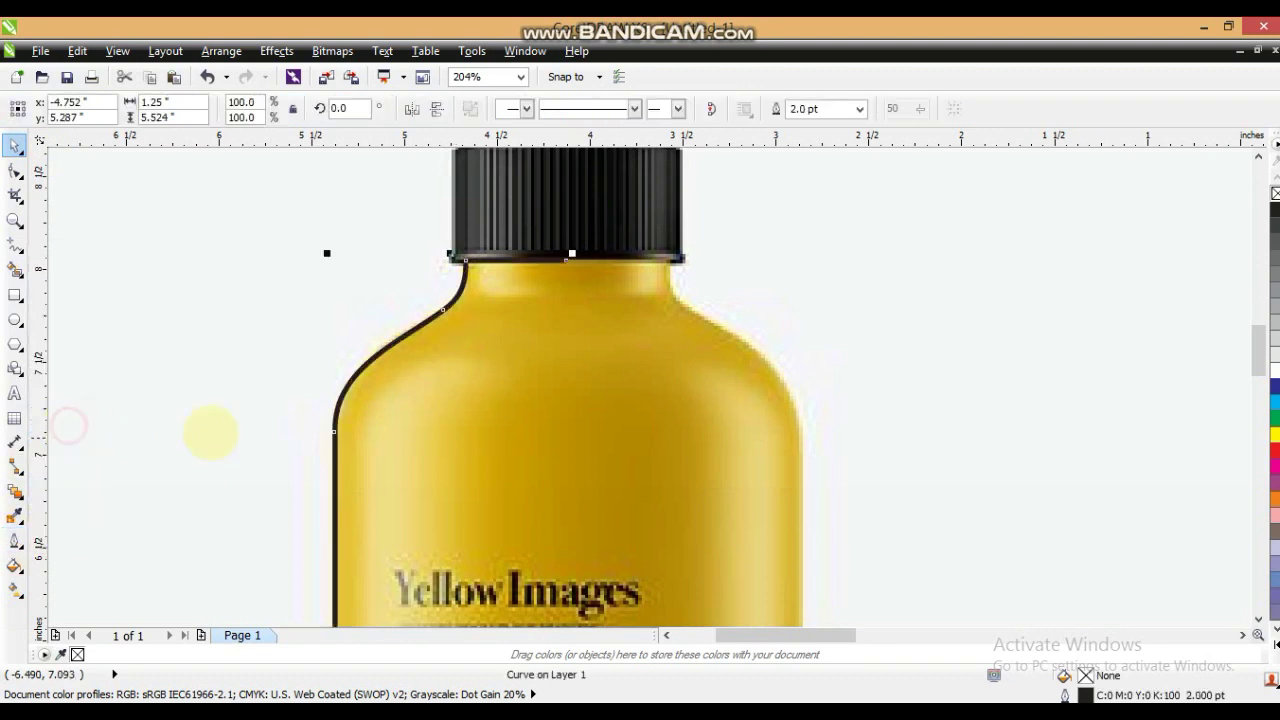
right_click(1274, 450)
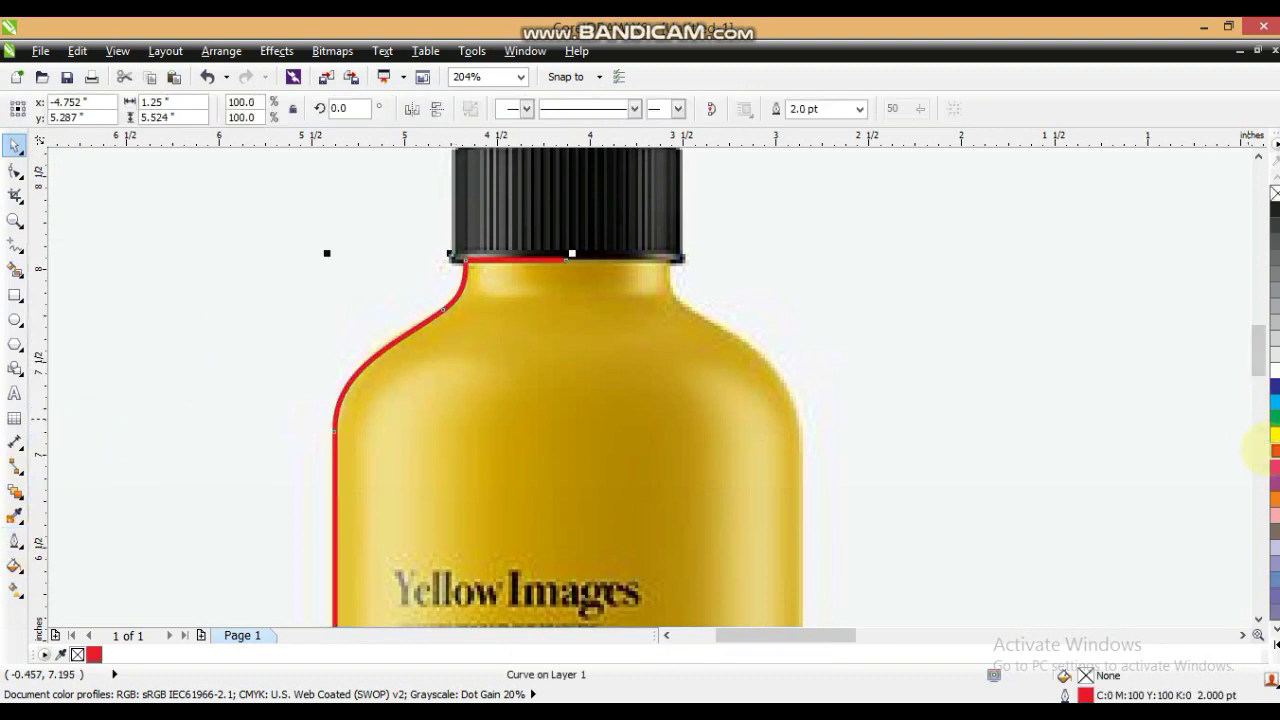
Step: Duplicate the red half outline, mirror it horizontally and move the copy onto the bottle's right half
key("KP_Add")
left_click(411, 109)
left_click_drag(495, 337, 720, 345)
Step: Combine the two half outlines into one curve and join their nodes at the top centre
left_click(497, 255, "shift")
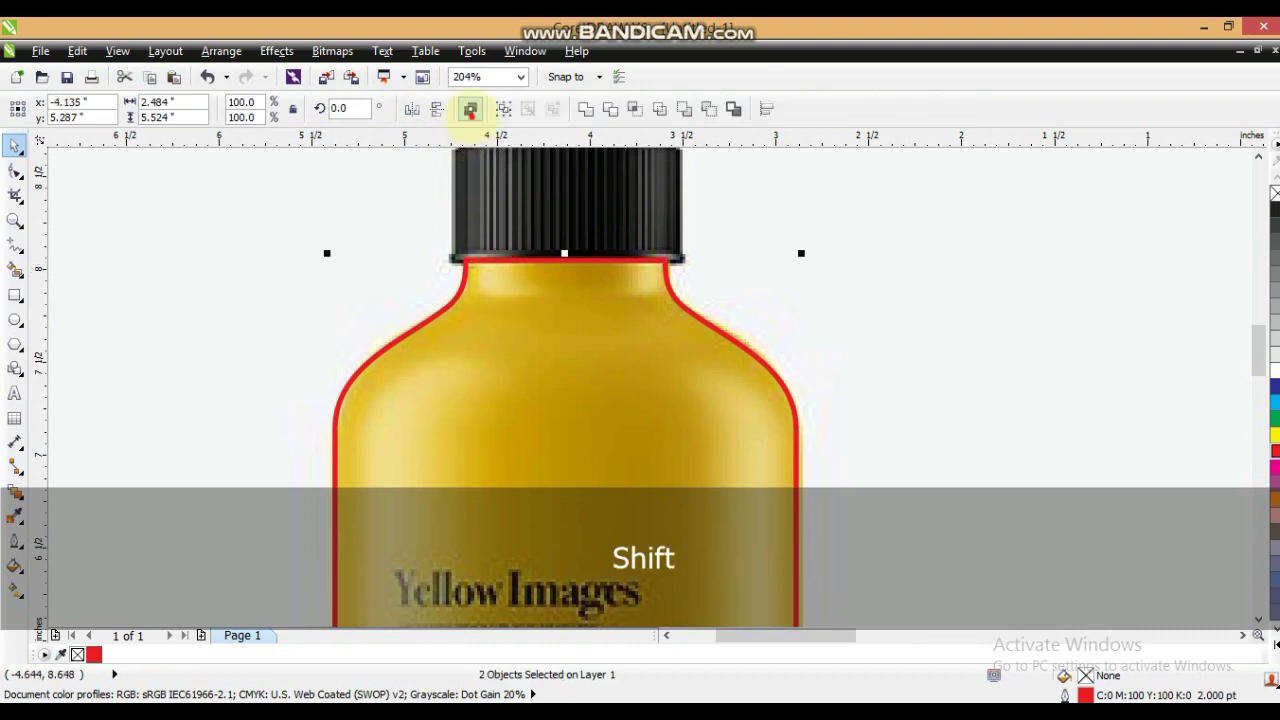
left_click(470, 108)
left_click(15, 170)
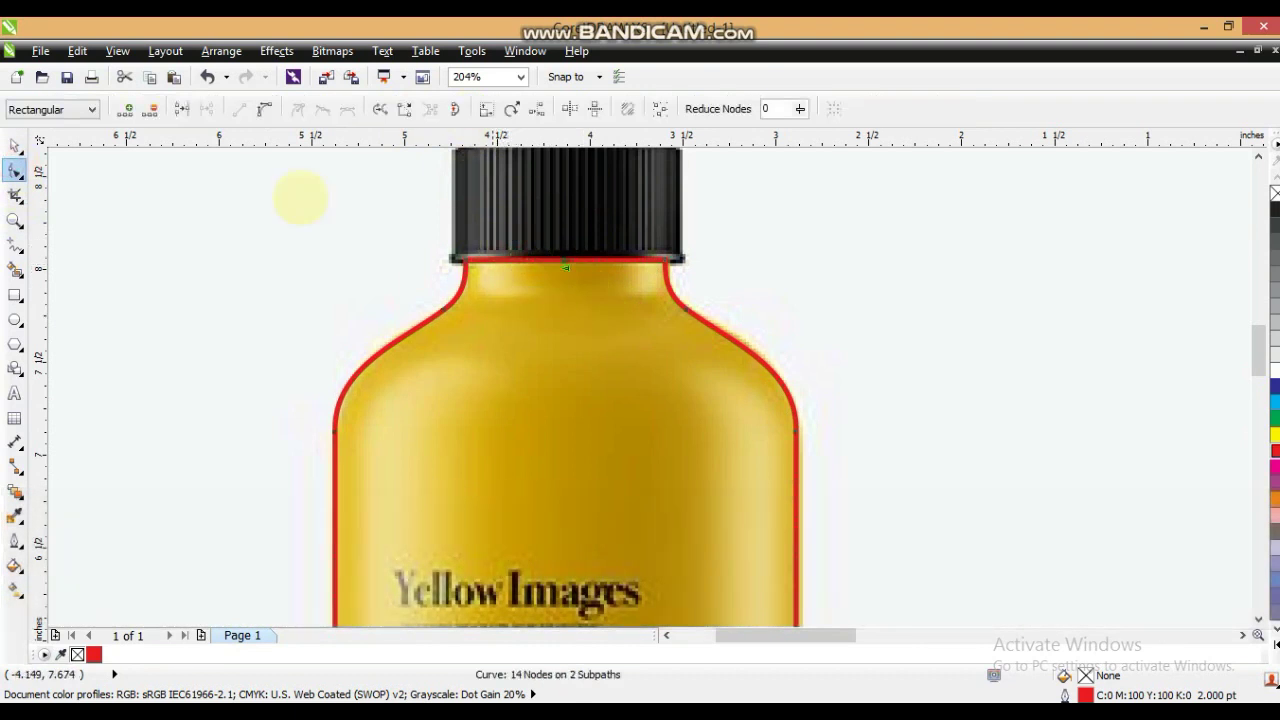
left_click(181, 108)
Step: Join the two overlapping nodes at the bottom centre to close the bottle outline
left_click(14, 220)
right_click(489, 338)
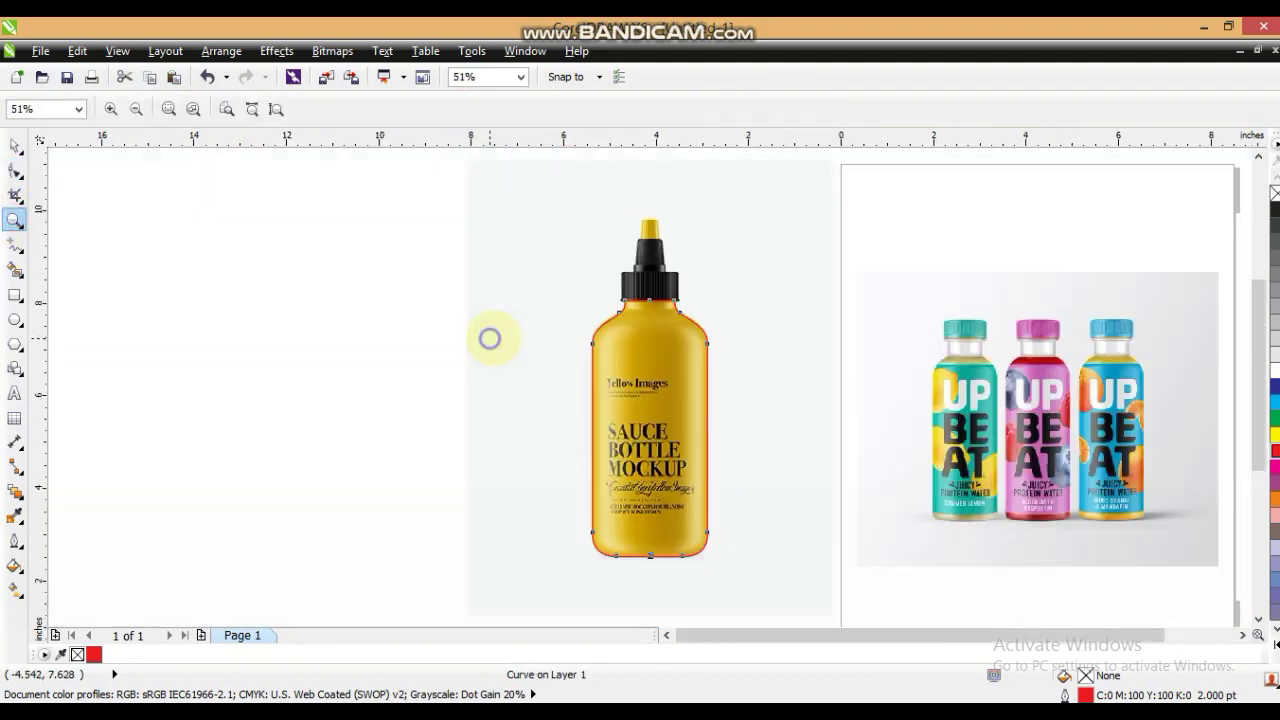
left_click_drag(571, 516, 725, 587)
left_click_drag(235, 311, 930, 511)
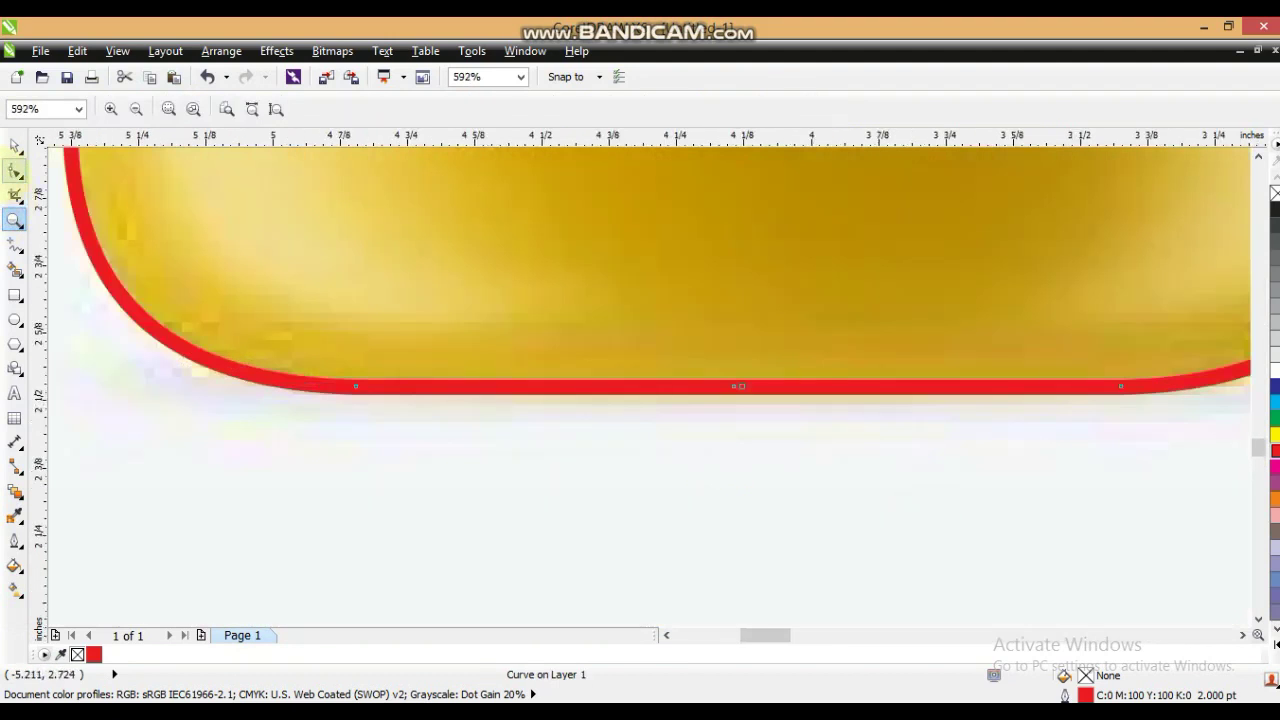
key("F10")
left_click(186, 109)
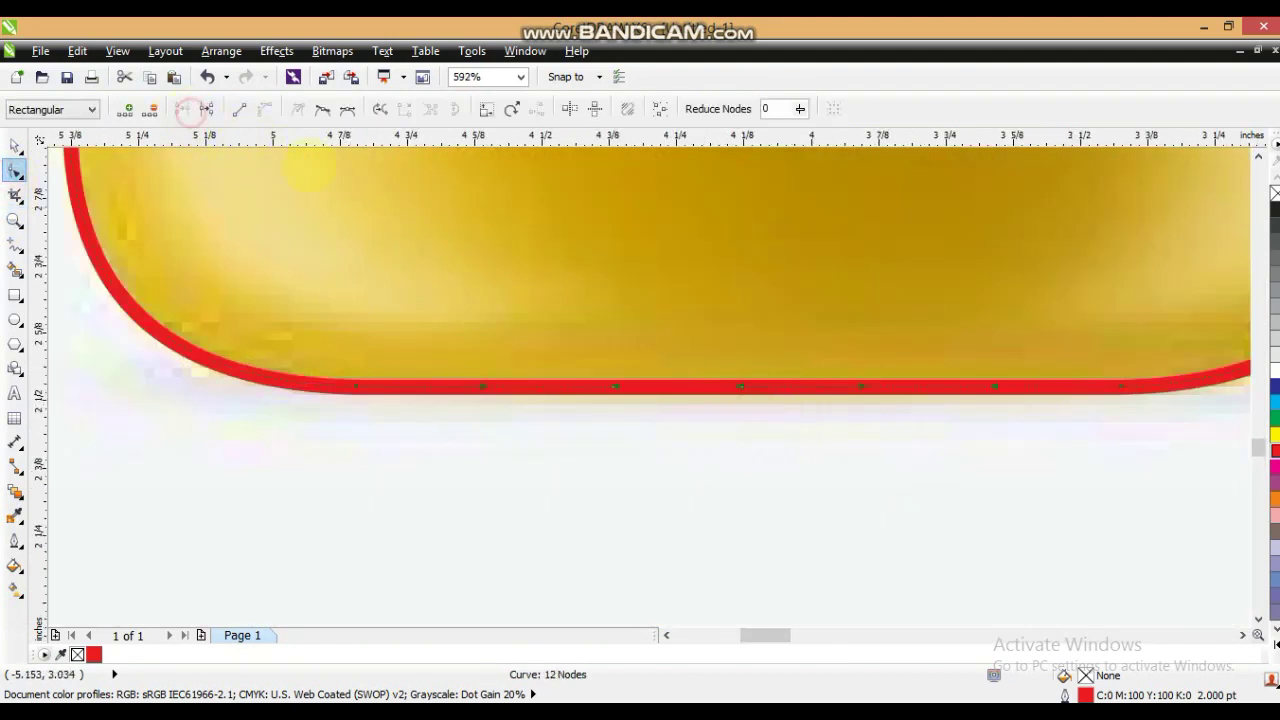
Step: Move the closed red bottle outline horizontally off the photo into the blank area to its left
left_click(14, 147)
key("F3")
key("F3")
key("F3")
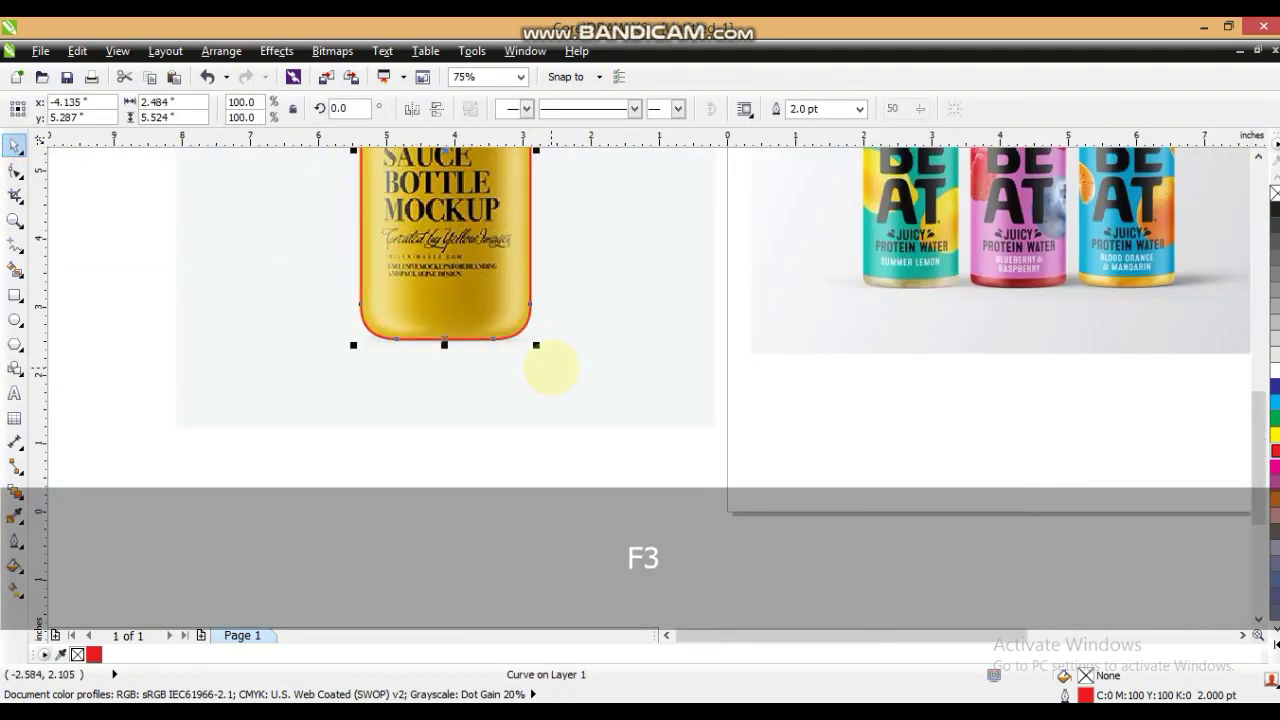
left_click(551, 368)
key("shift+F2")
key("Escape")
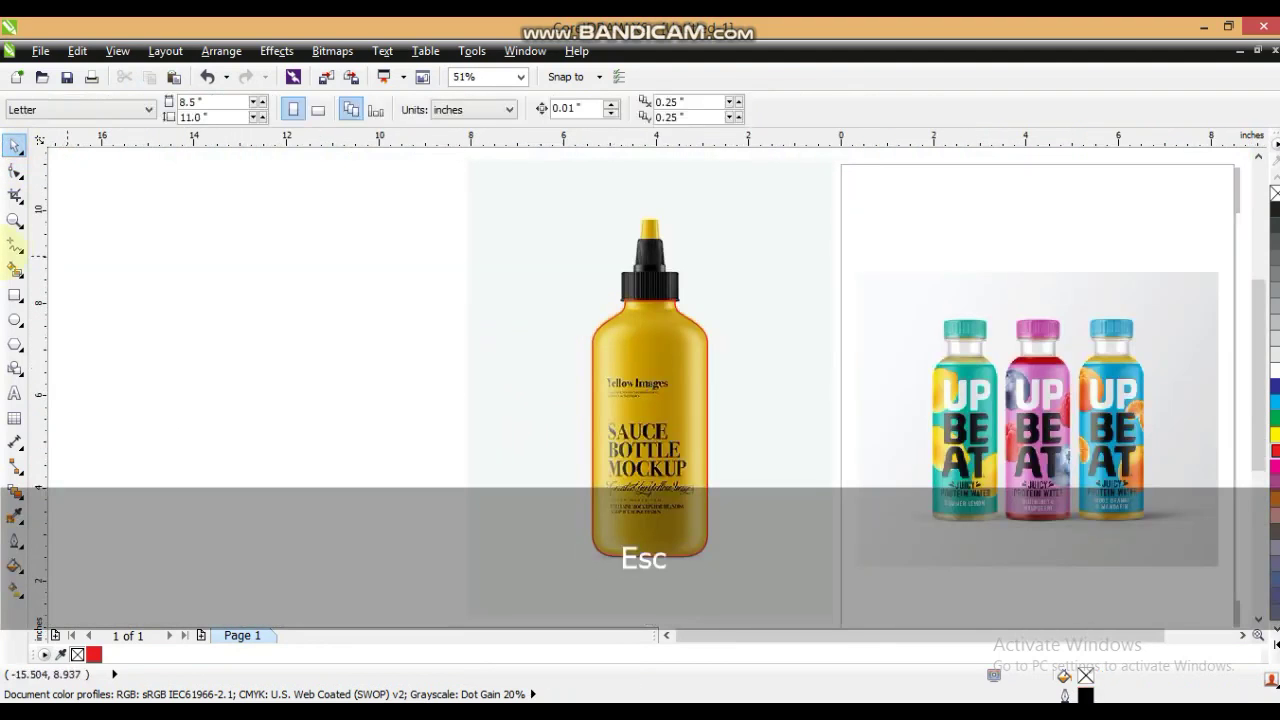
left_click(600, 316)
left_click_drag(600, 316, 275, 305)
left_click(337, 246)
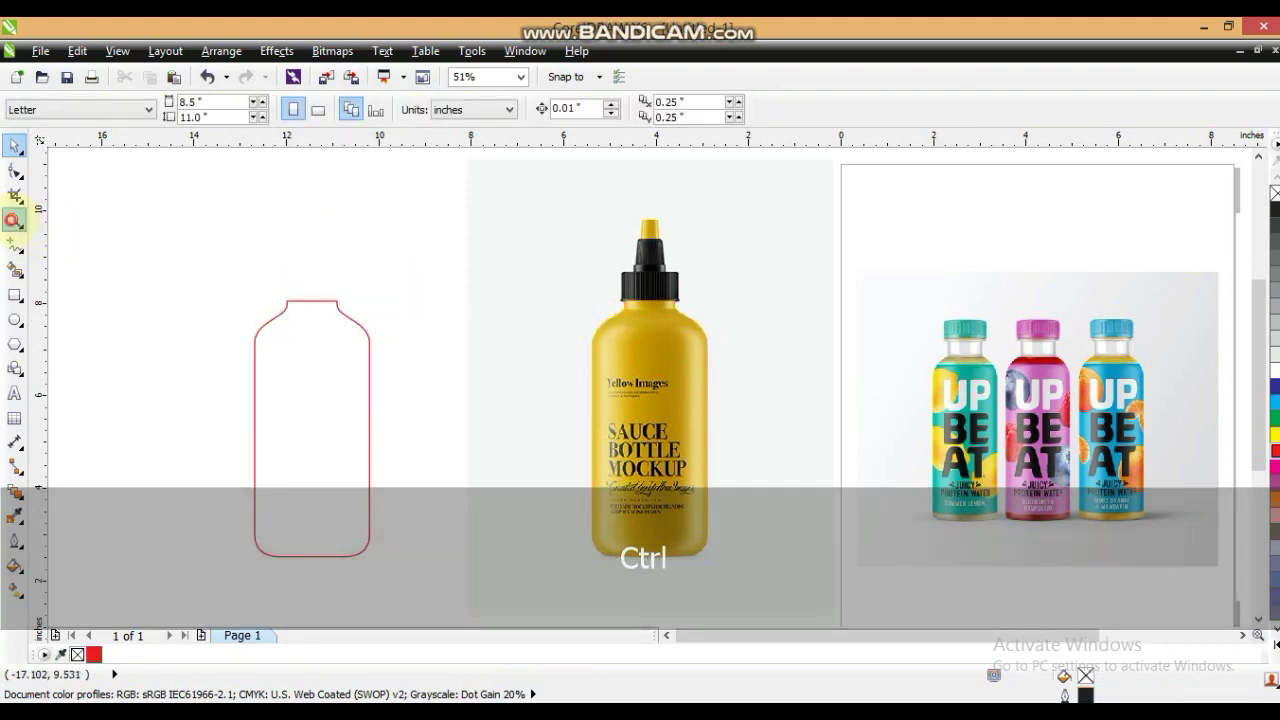
Step: Draw a rectangle about 1.27 by 0.06 inches over the black cap's bottom rim and round its corners to about 0.014 inches
left_click(14, 219)
left_click_drag(548, 198, 751, 349)
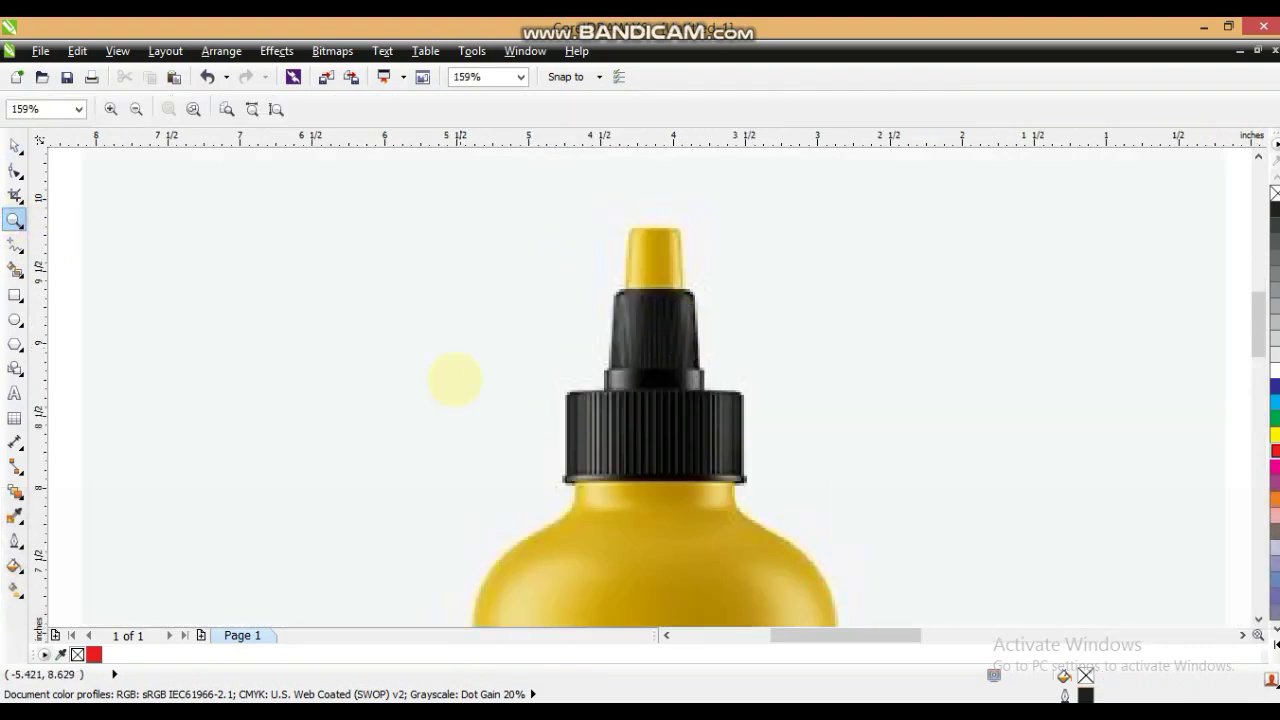
left_click_drag(877, 534, 877, 534)
left_click(14, 295)
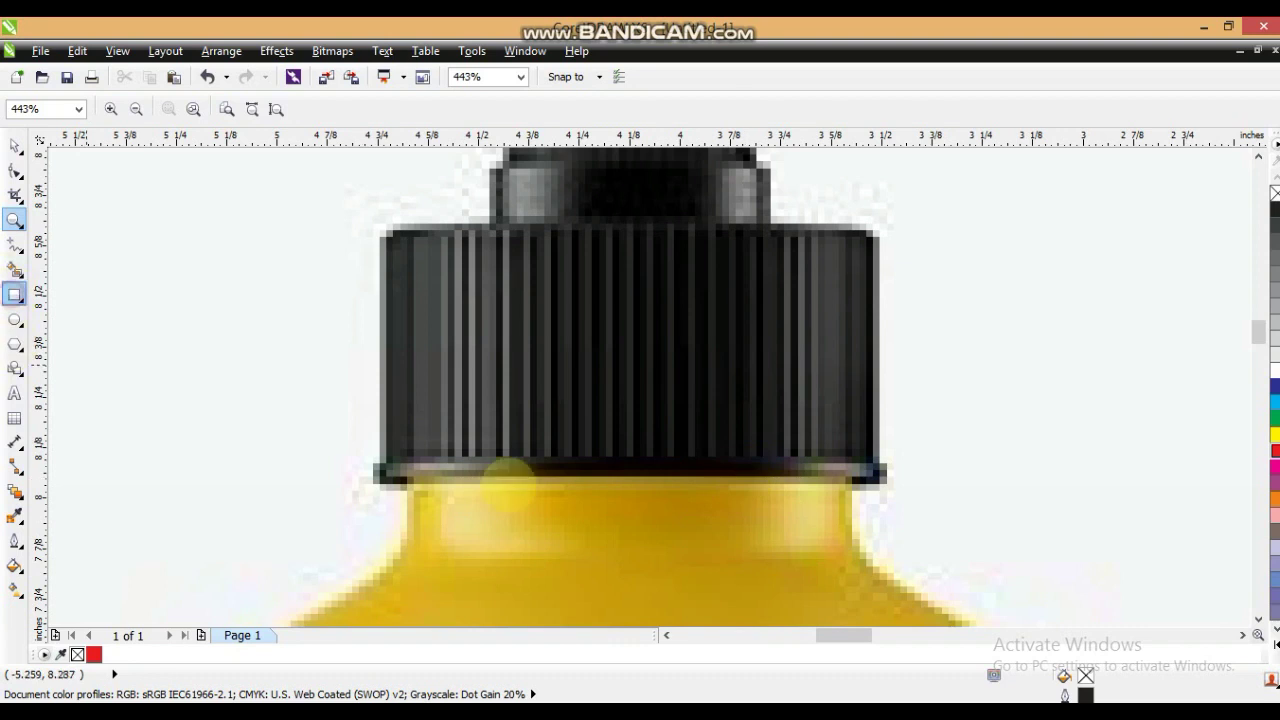
left_click_drag(376, 464, 887, 490)
left_click(15, 171)
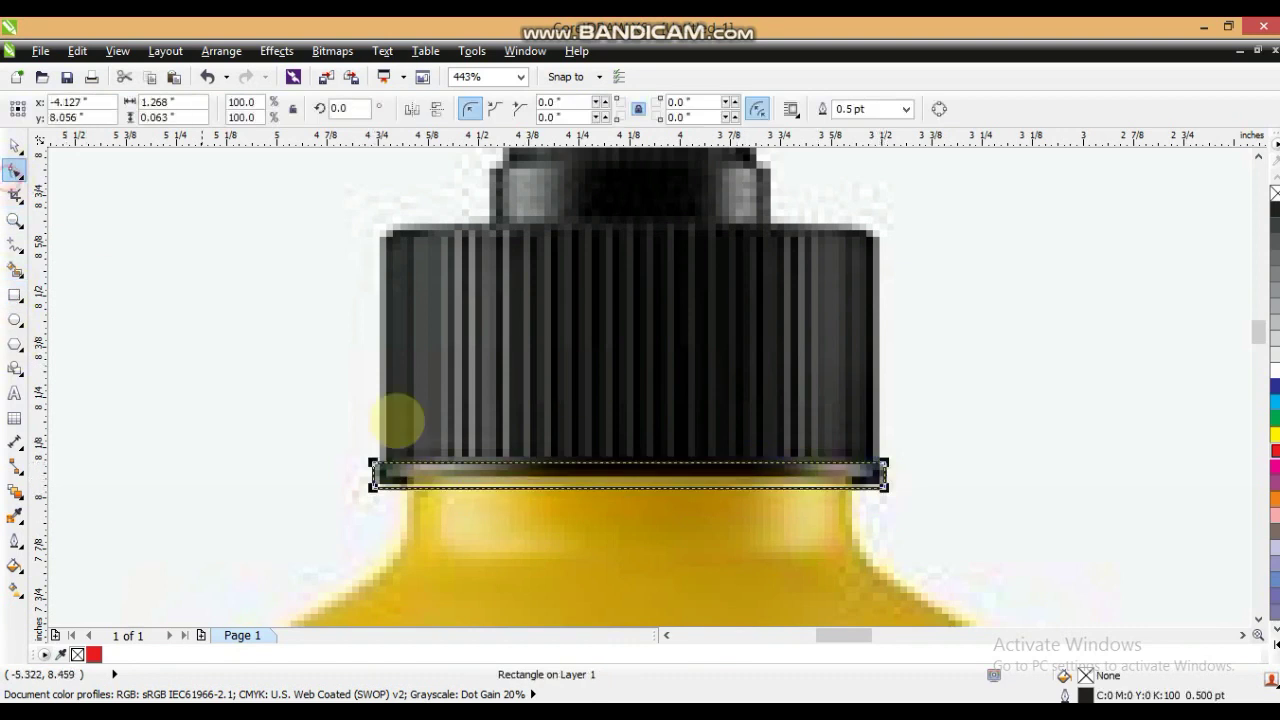
left_click_drag(373, 484, 375, 479)
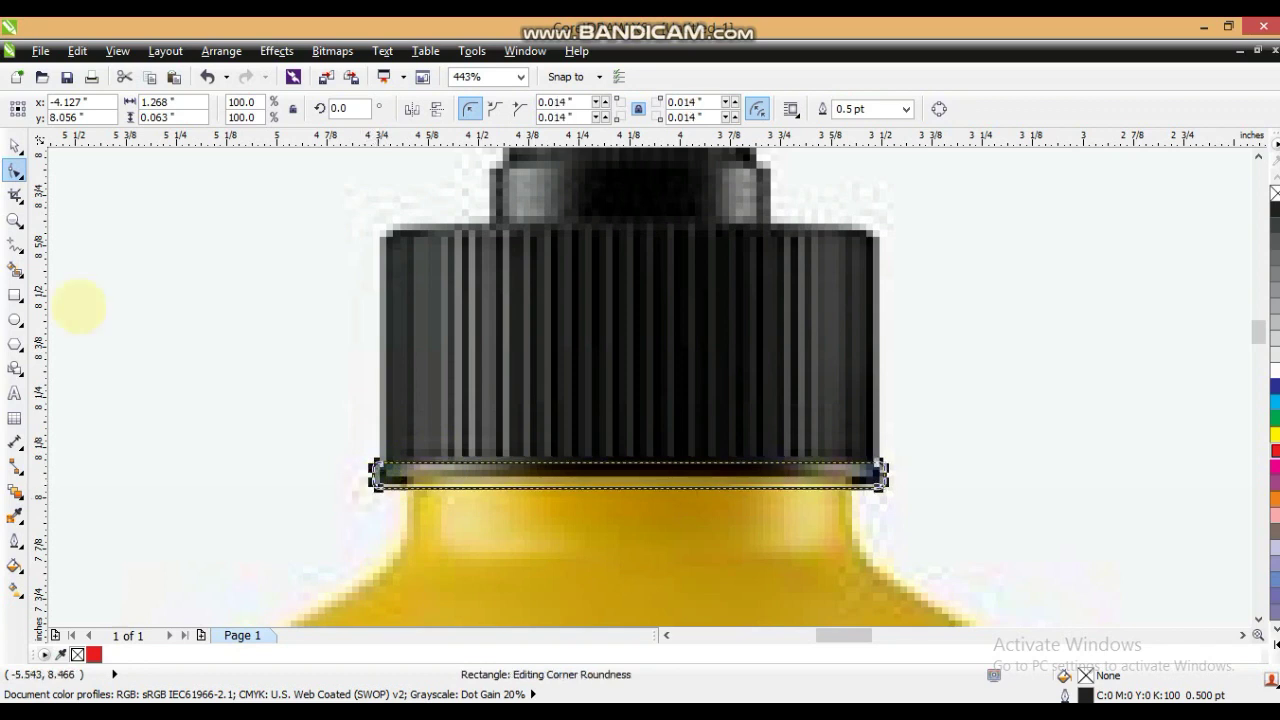
Step: Fill the cap's bottom rim with black and draw a rectangle about 1.2 by 0.6 inches over the ribbed cap
left_click(1274, 208)
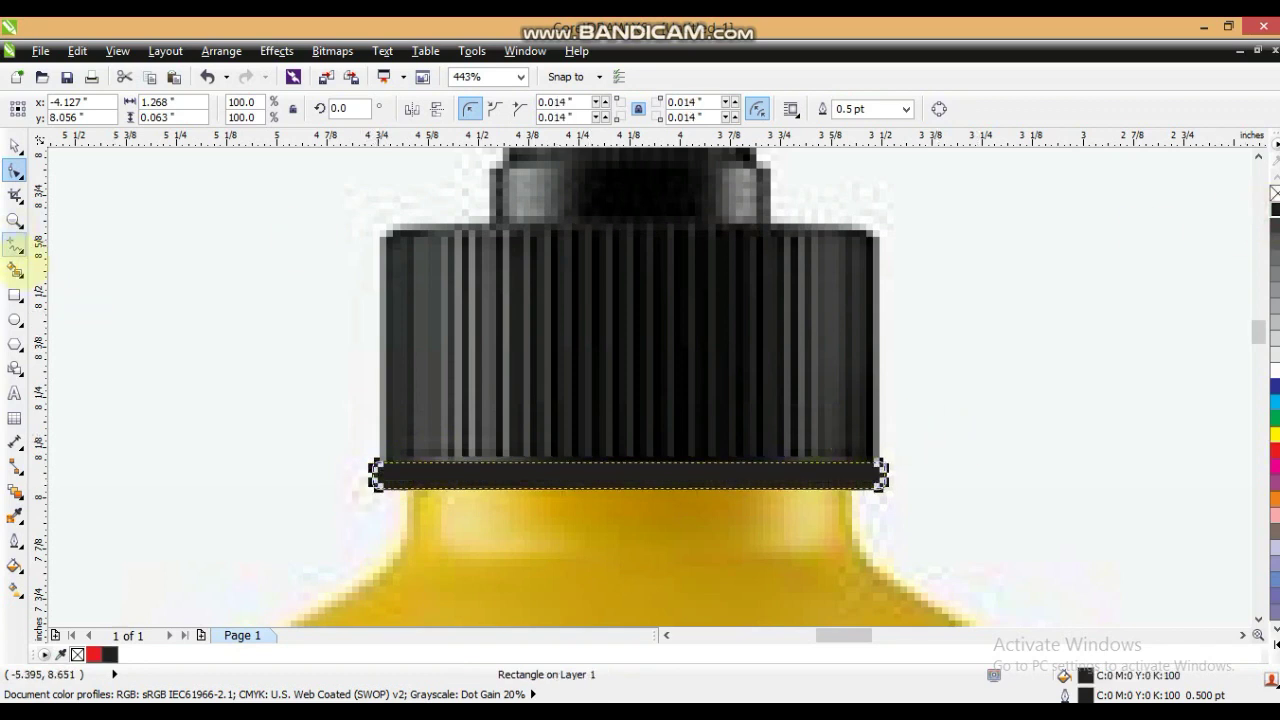
left_click(15, 295)
left_click_drag(387, 233, 878, 474)
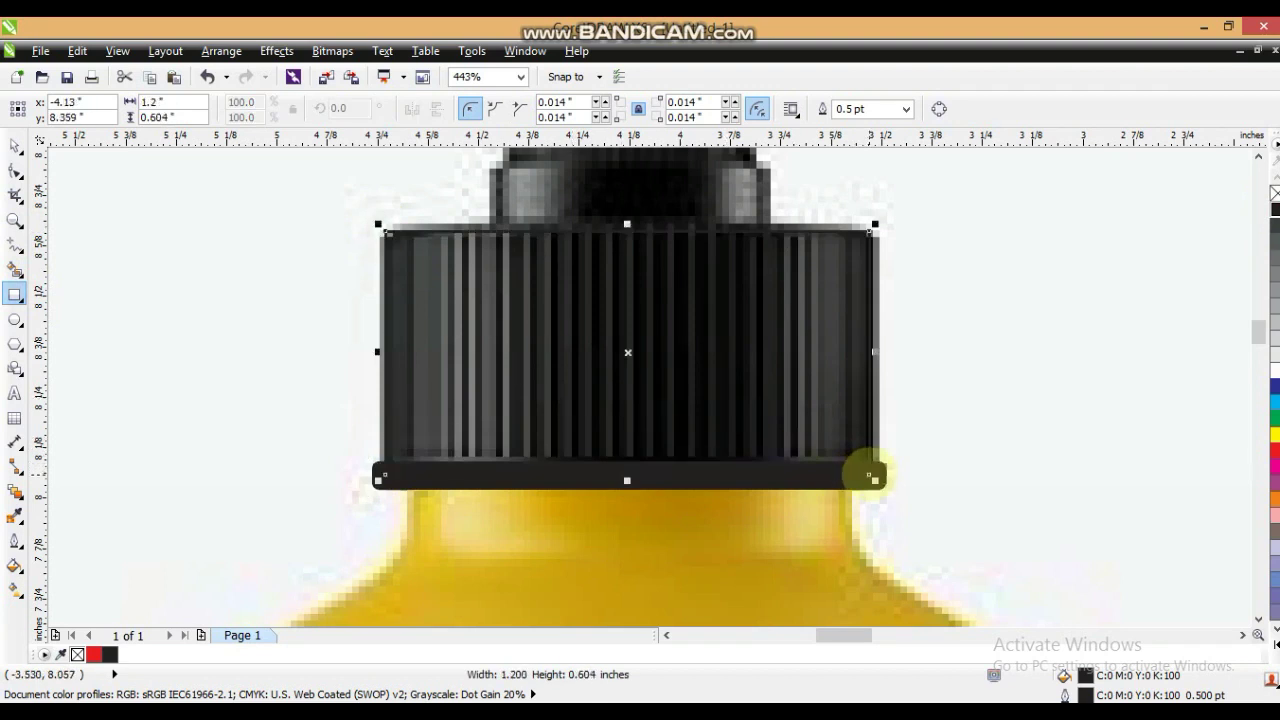
Step: Try rounding all four corners of the ribbed cap rectangle to 0.2 inches, and undo it
left_click(17, 170)
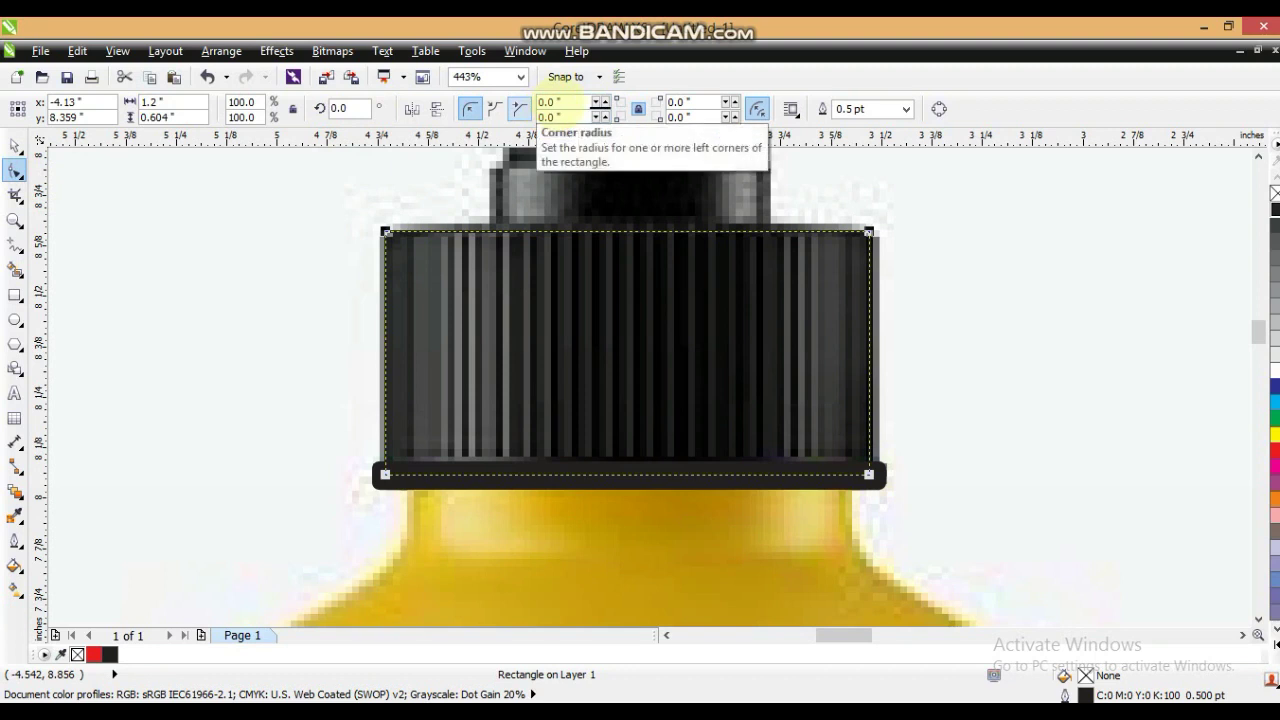
double_click(550, 102)
type("0.")
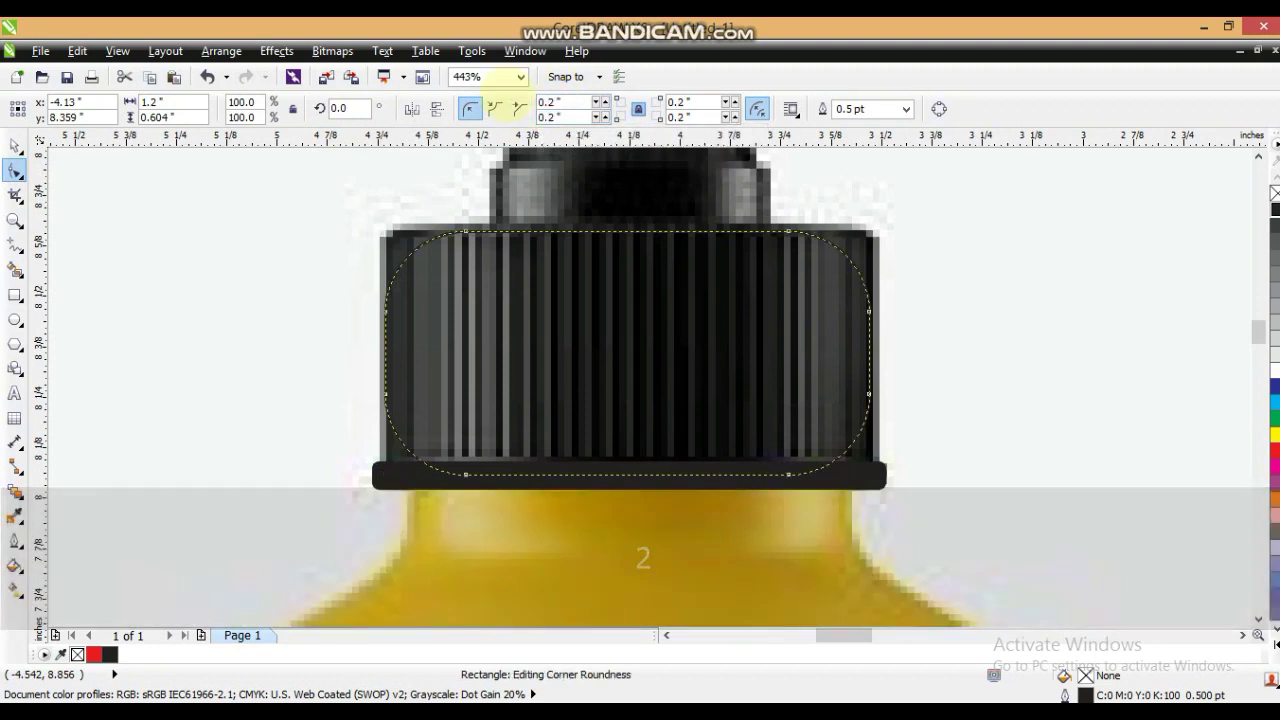
key("ctrl+z")
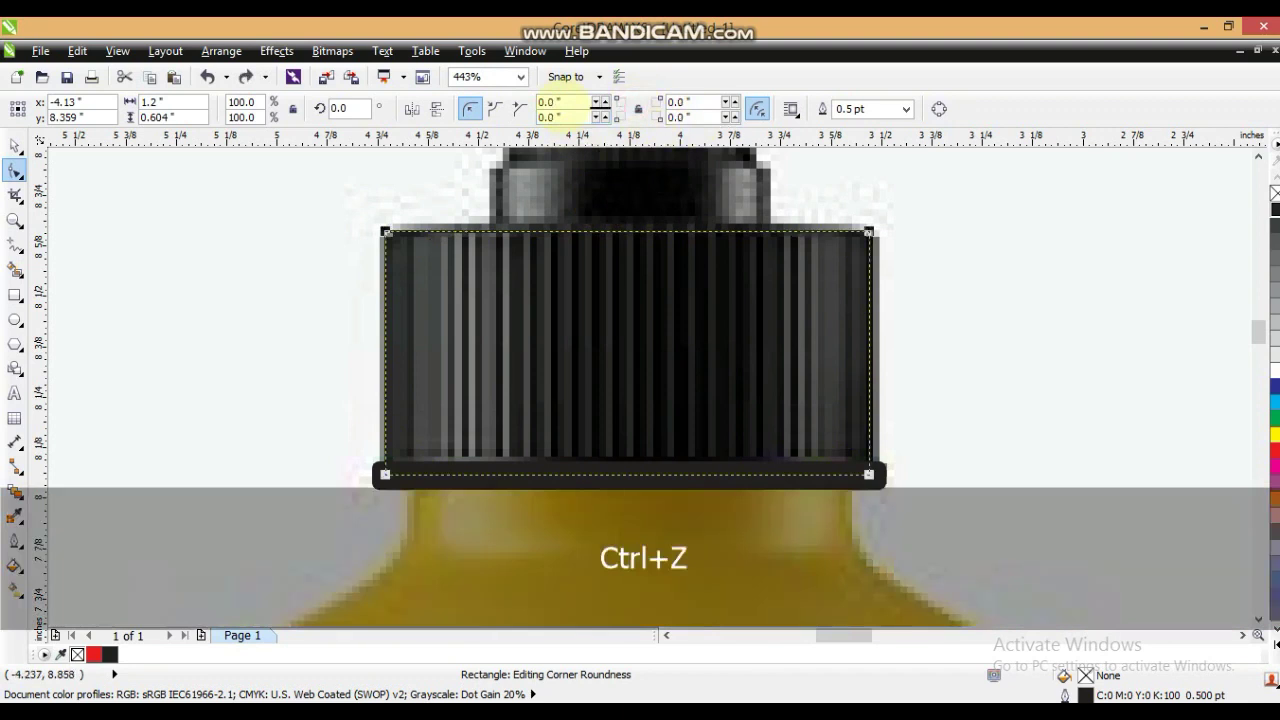
Step: Round only the two top corners of the ribbed cap rectangle to 0.11 inches
left_click_drag(580, 102, 523, 107)
type("0.")
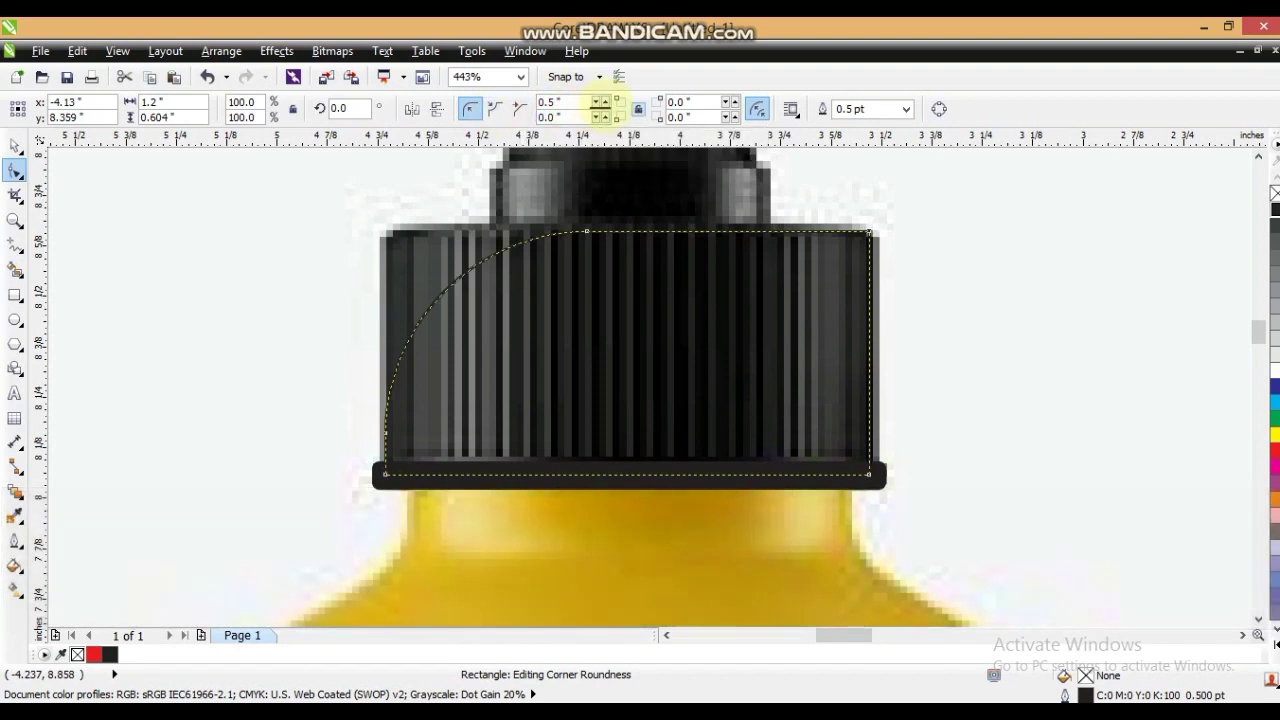
left_click(595, 103)
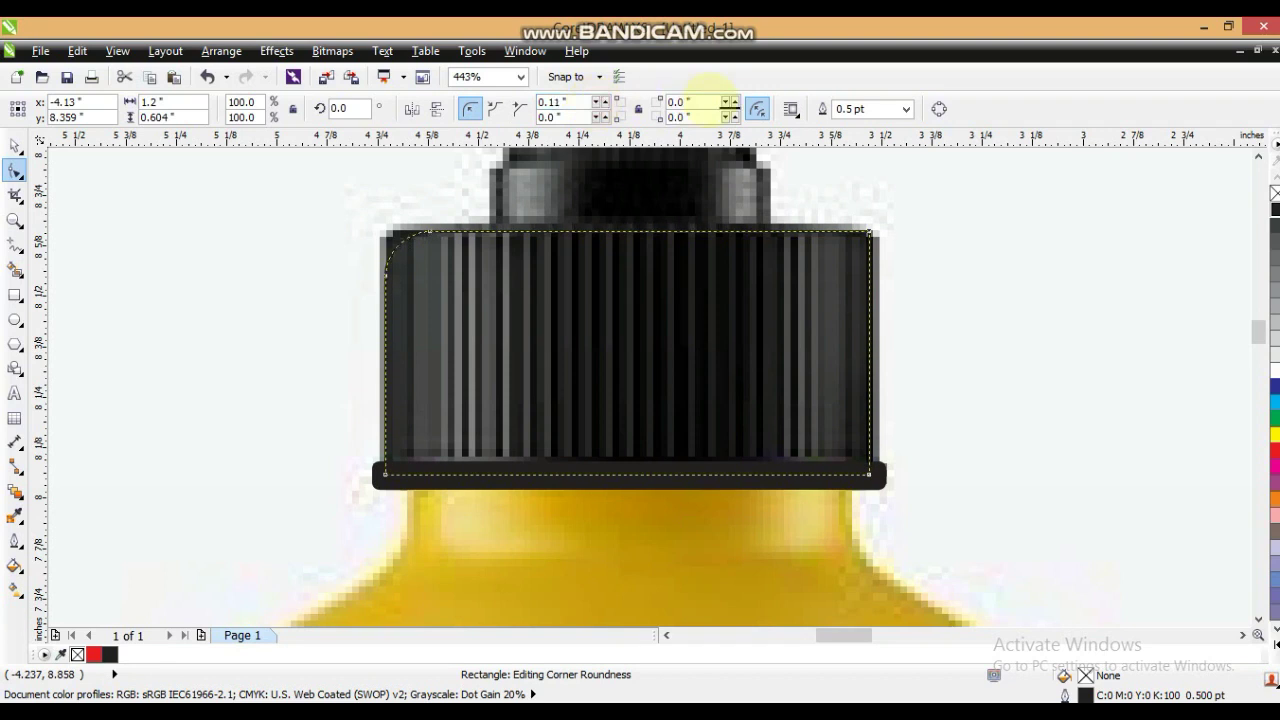
type("0.")
key("Return")
Step: Select the cap rectangle and its black rim and centre them horizontally on the red bottle outline
left_click(15, 145)
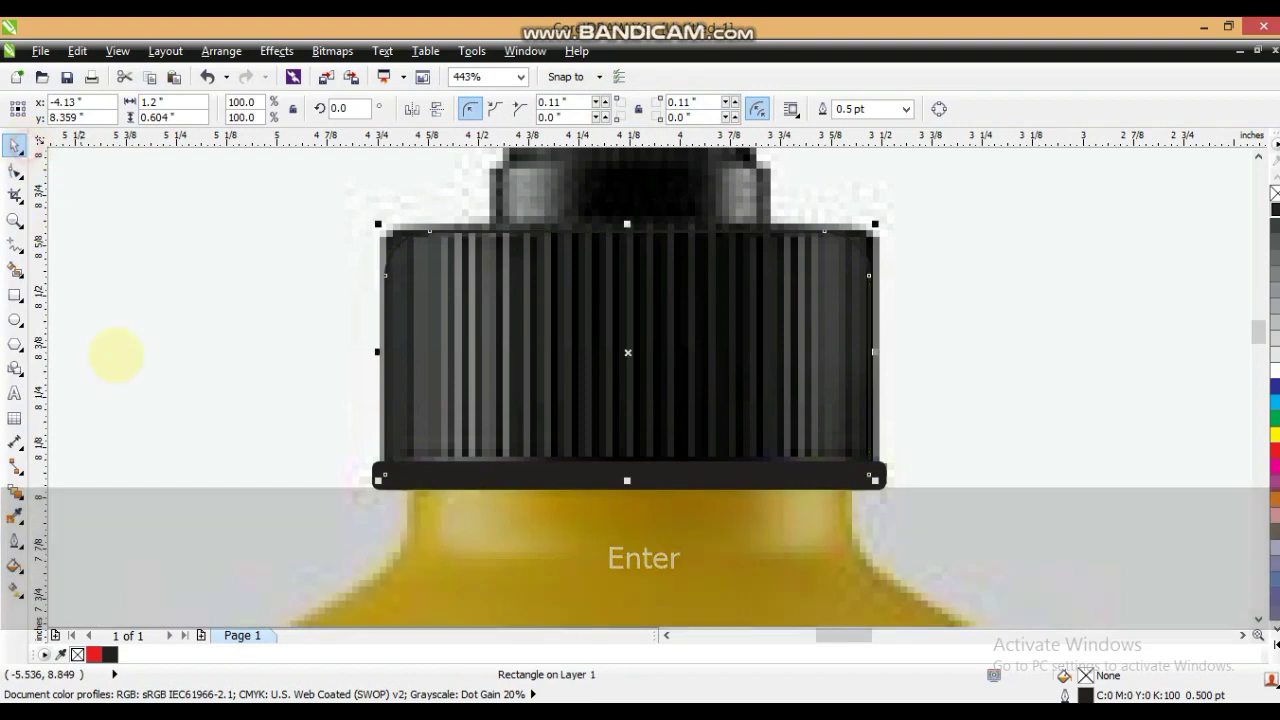
left_click(378, 490, "shift")
key("F3")
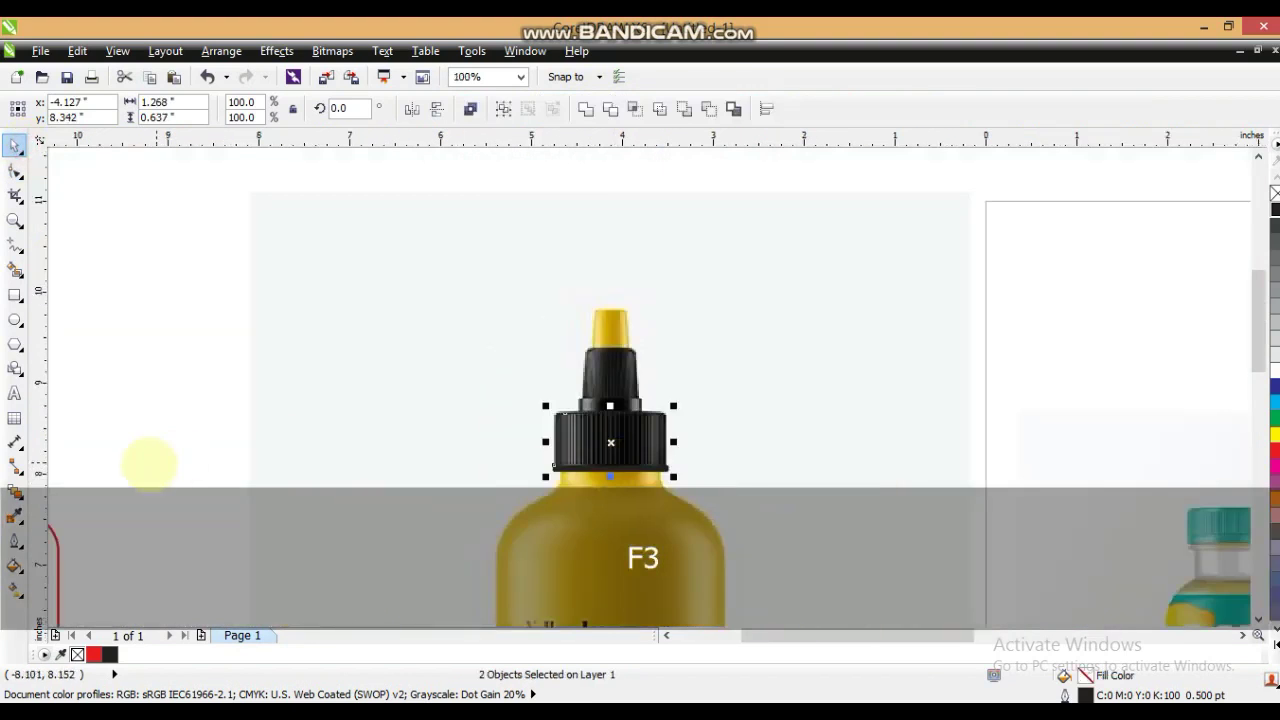
left_click(667, 635)
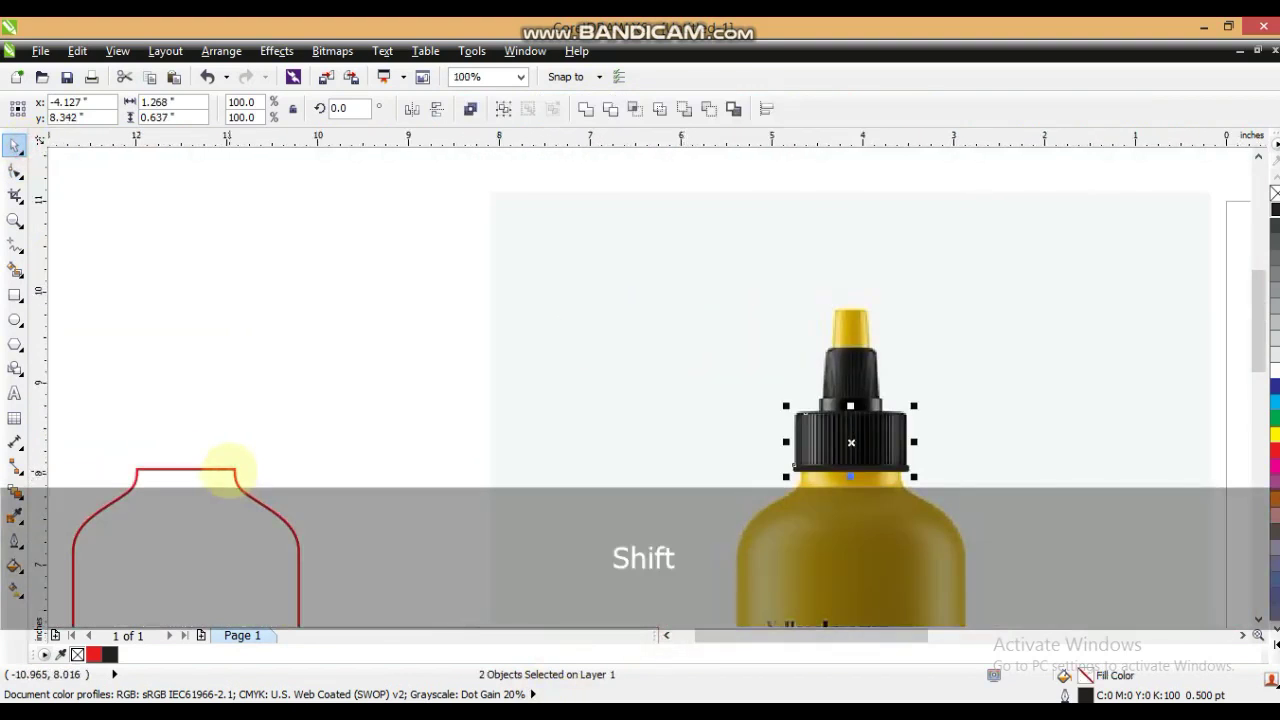
left_click(229, 462, "shift")
key("c")
left_click(306, 334)
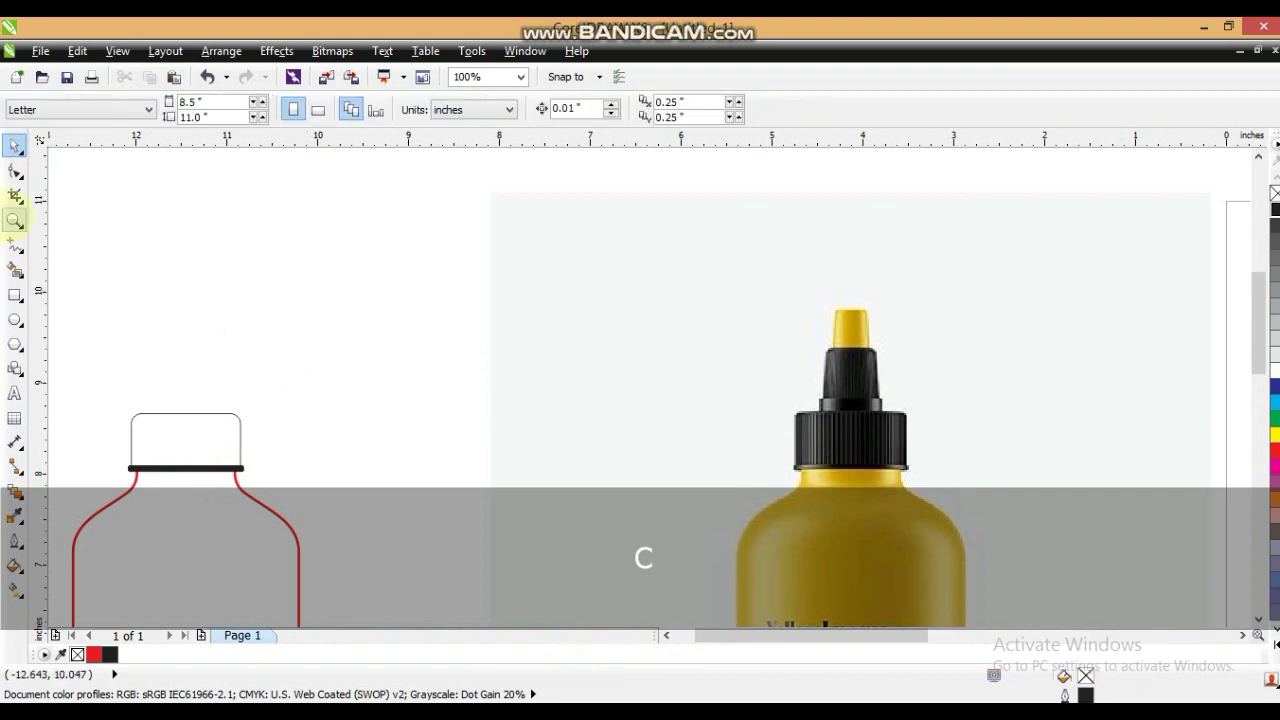
Step: Draw a rectangle about 0.68 by 0.18 inches over the narrow collar on top of the ribbed cap
left_click(15, 220)
left_click_drag(762, 293, 920, 445)
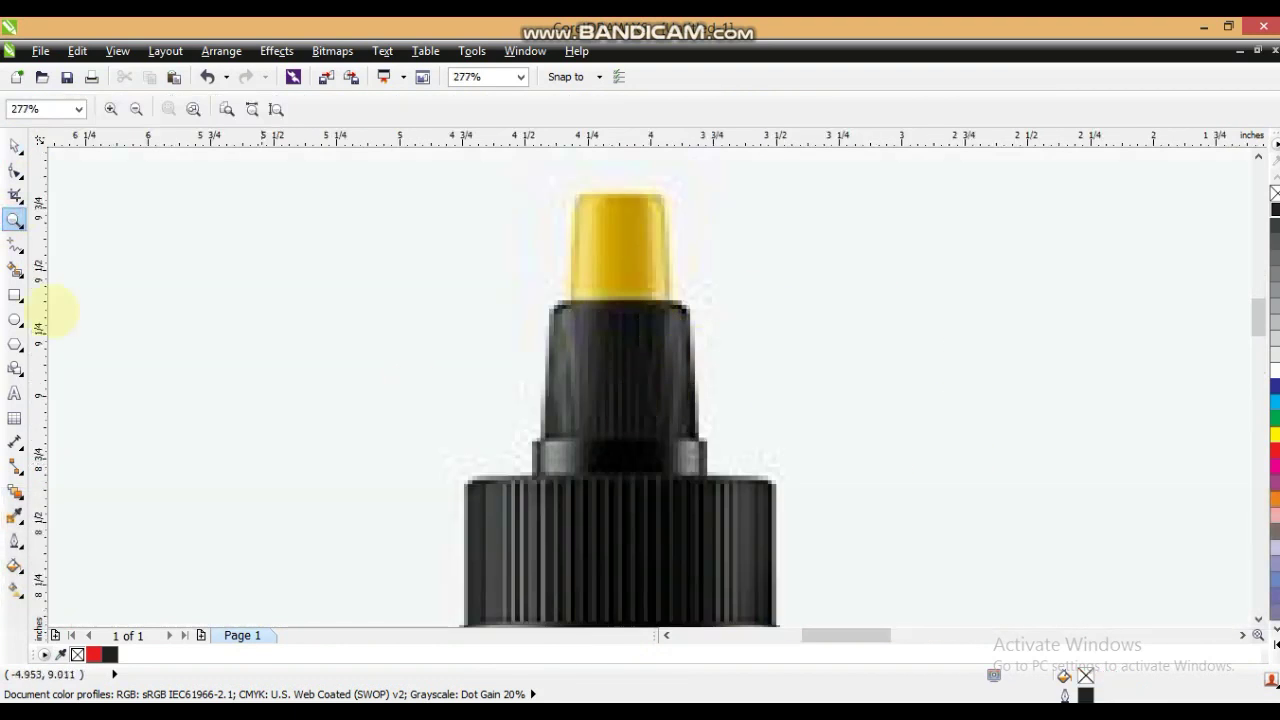
left_click(15, 295)
left_click_drag(535, 440, 710, 489)
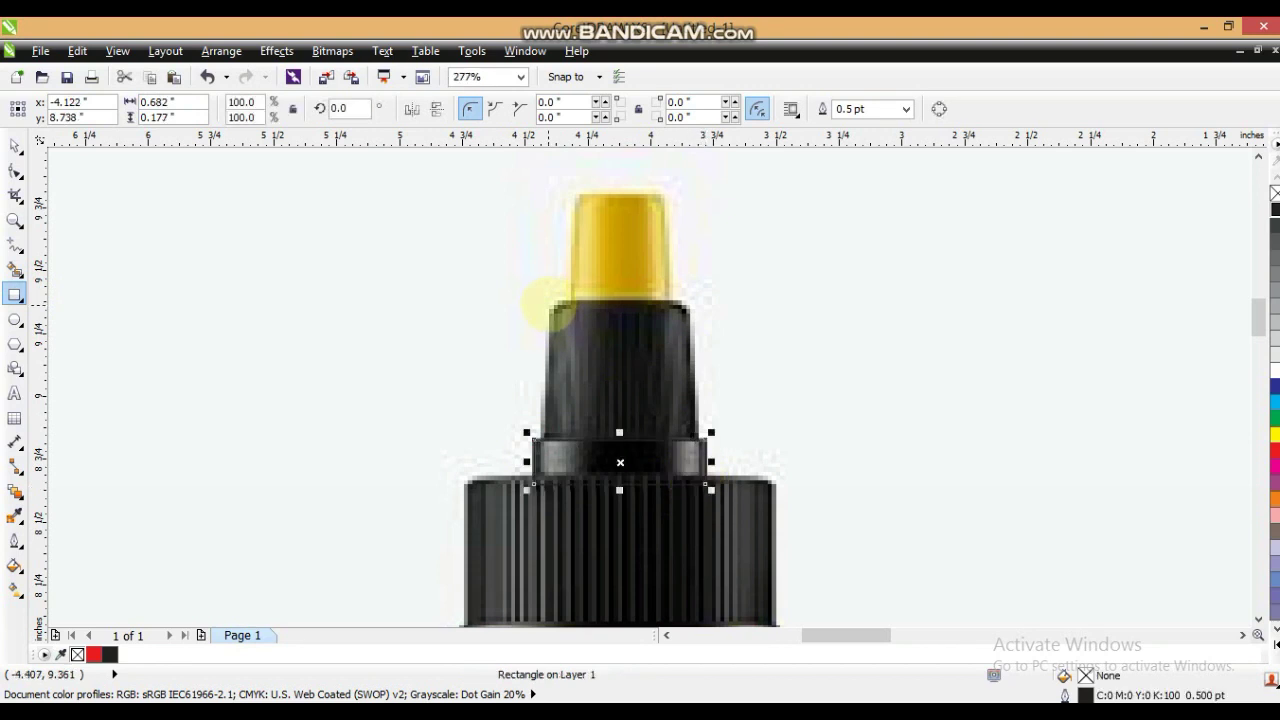
Step: Draw a rectangle about 0.29 by 0.57 inches over the black nozzle's left half and round its top outer corner to 0.12 inches
left_click_drag(617, 302, 544, 452)
left_click(15, 171)
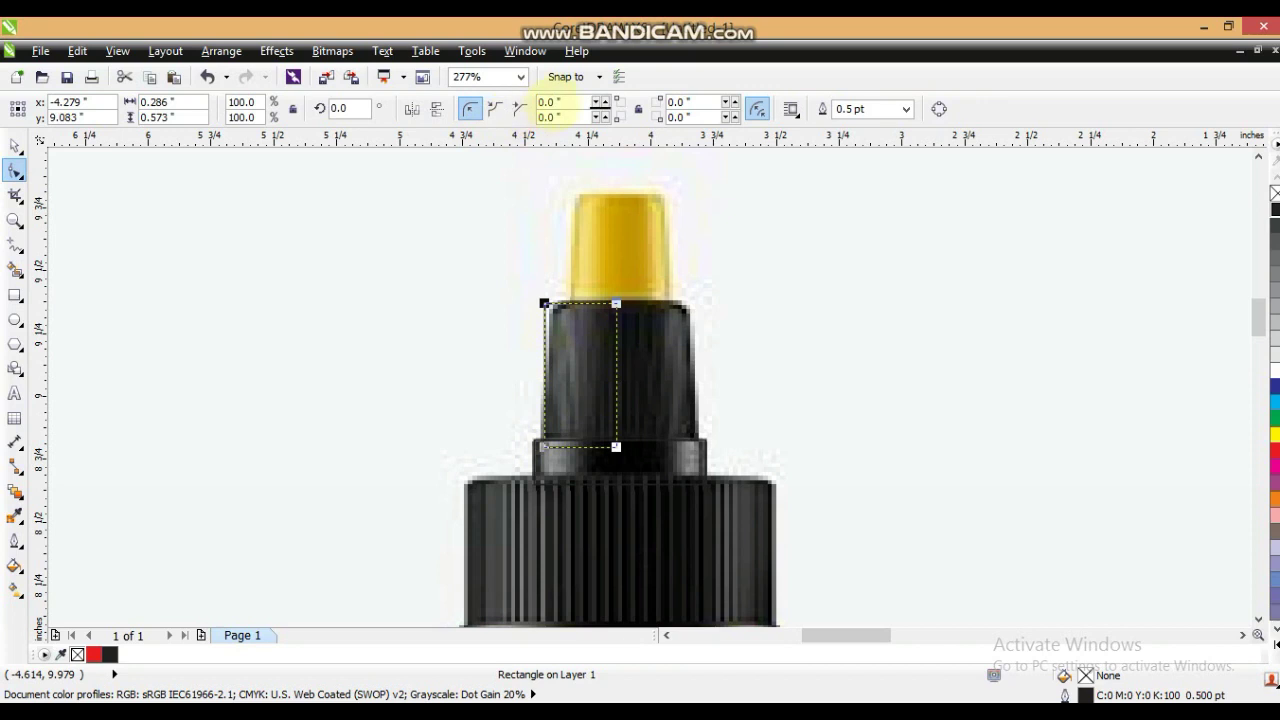
type("0.12")
key("Return")
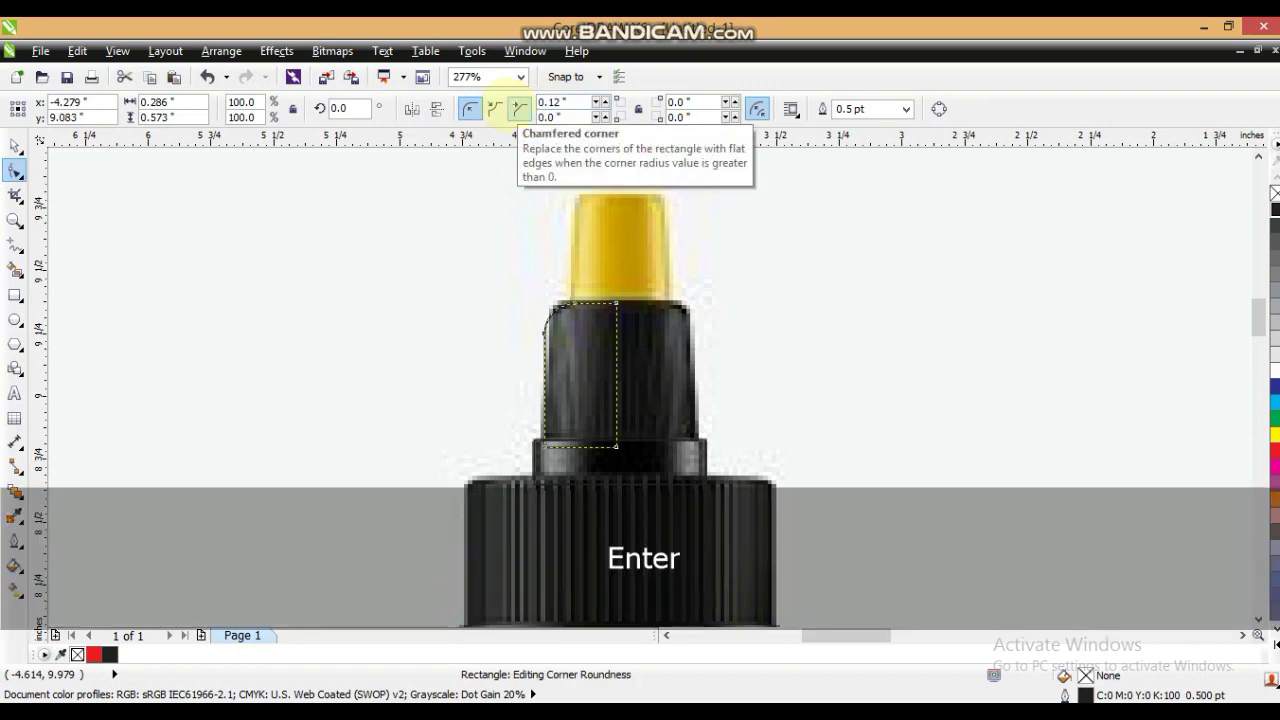
Step: Try to duplicate the nozzle half and mirror the copy horizontally, and undo the attempt
key("KP_Add")
left_click(15, 145)
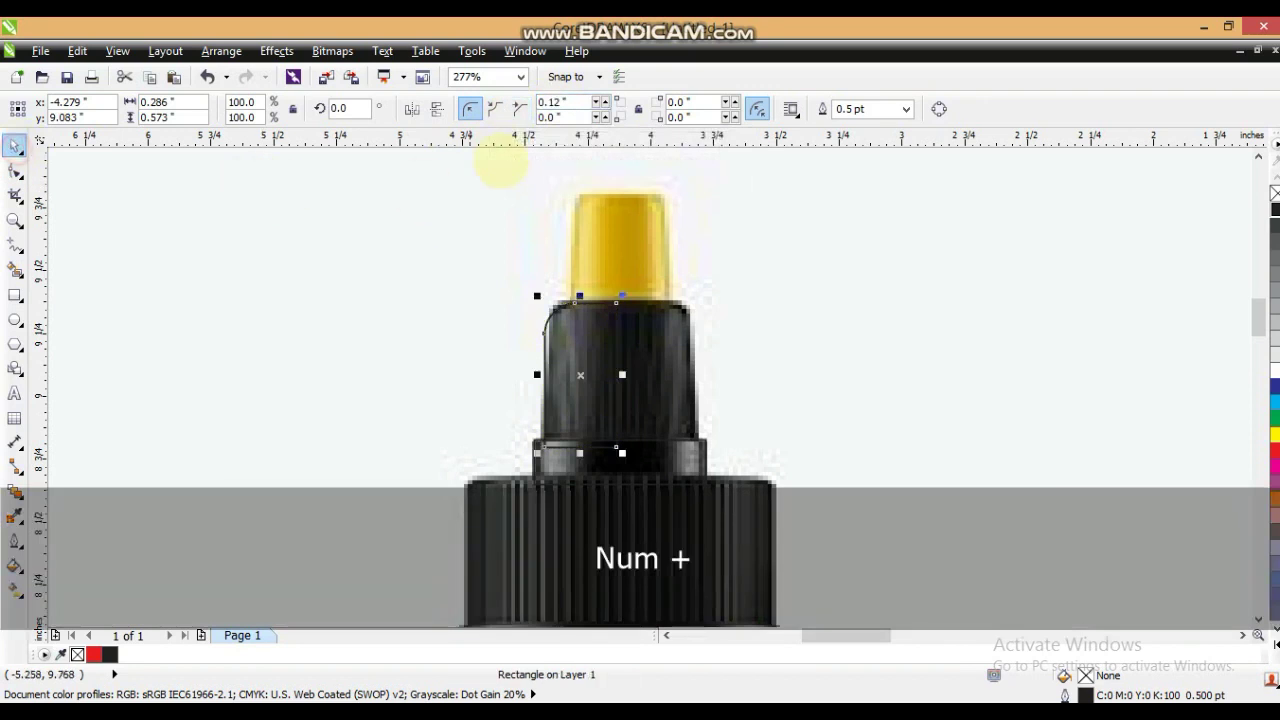
left_click(411, 108)
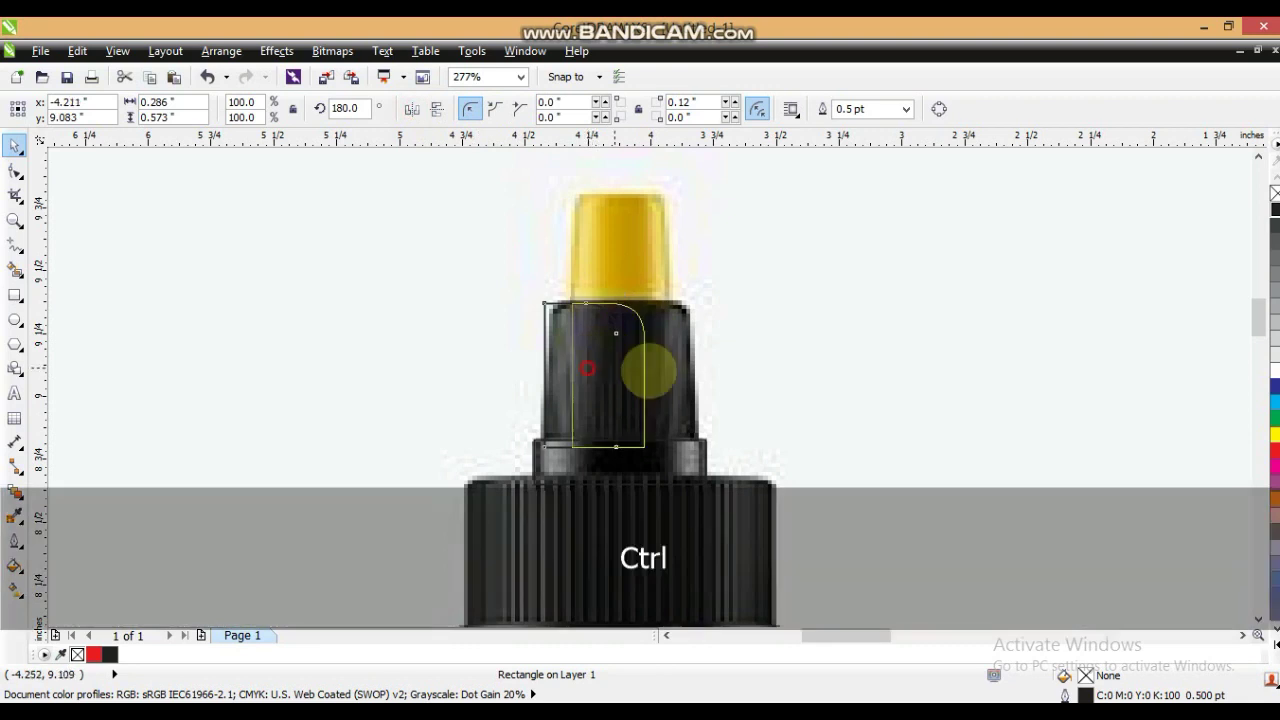
key("ctrl+z")
Step: Weld the nozzle half to a horizontally mirrored, overlapping copy and stretch the result to about 0.6 inches wide
key("KP_Add")
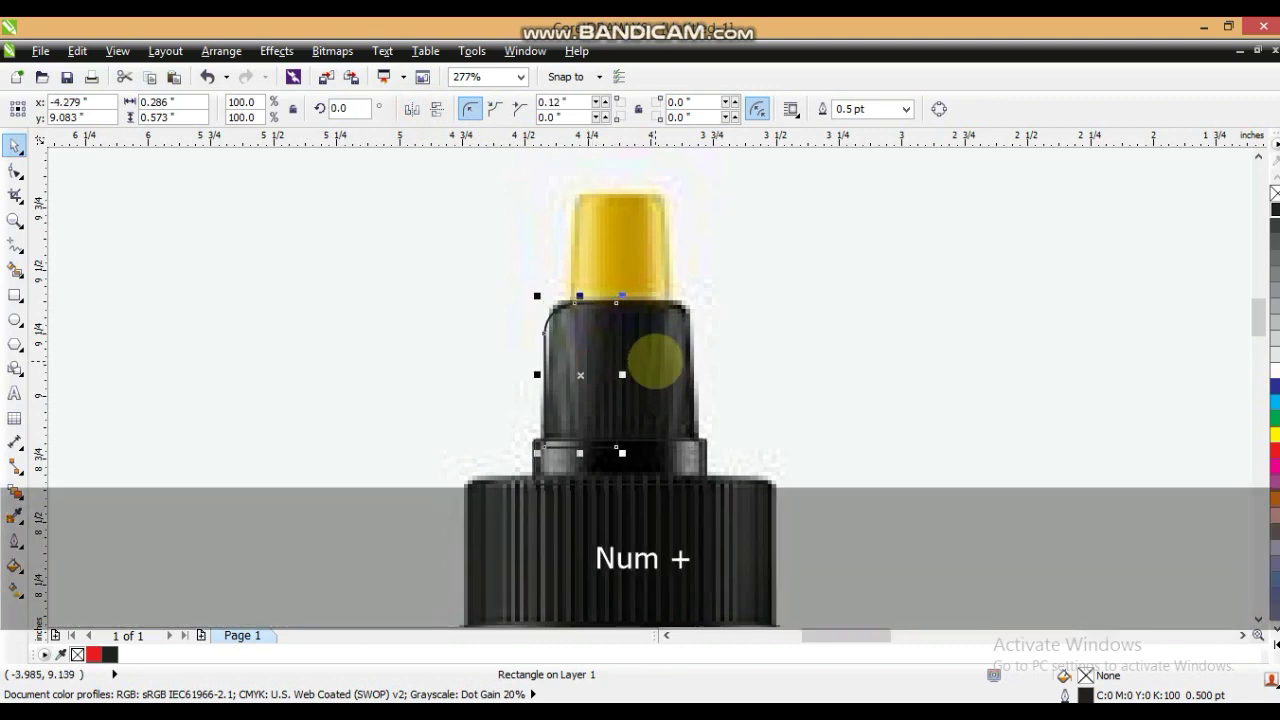
left_click(411, 108)
mouse_move(594, 371)
left_mouse_down()
mouse_move(634, 371)
mouse_move(600, 378)
left_mouse_up()
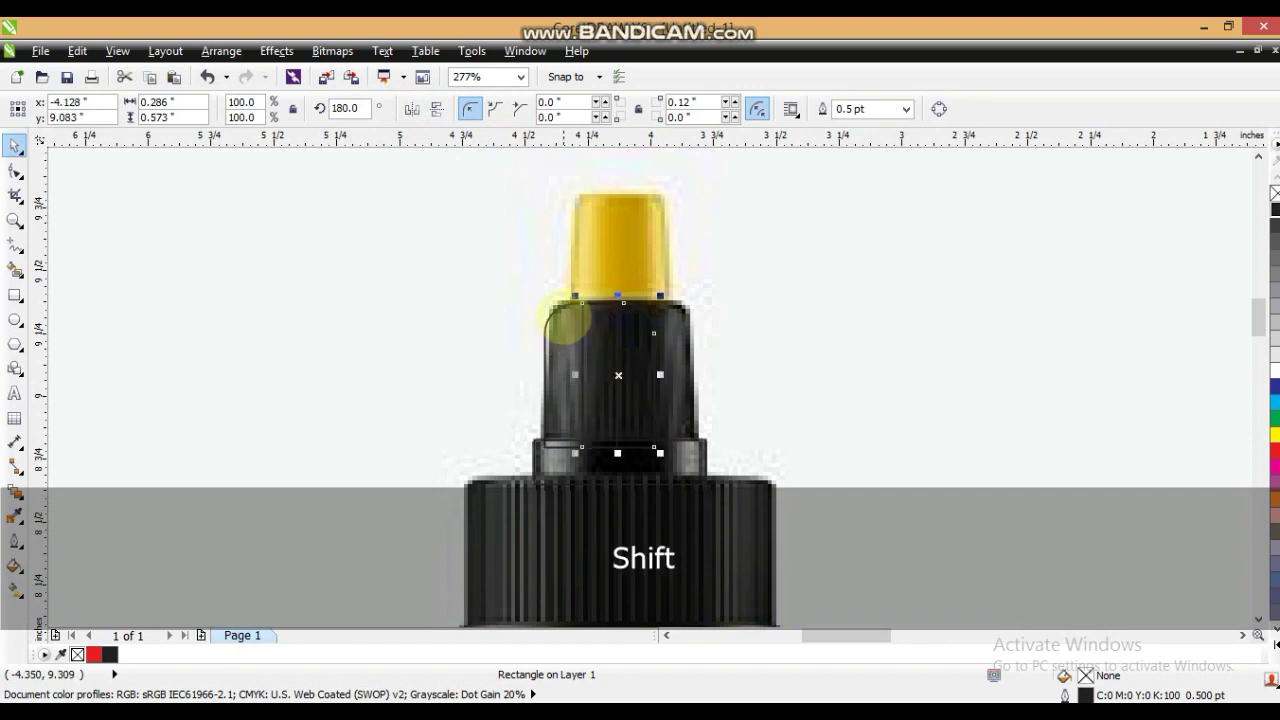
left_click(560, 314, "shift")
left_click(588, 107)
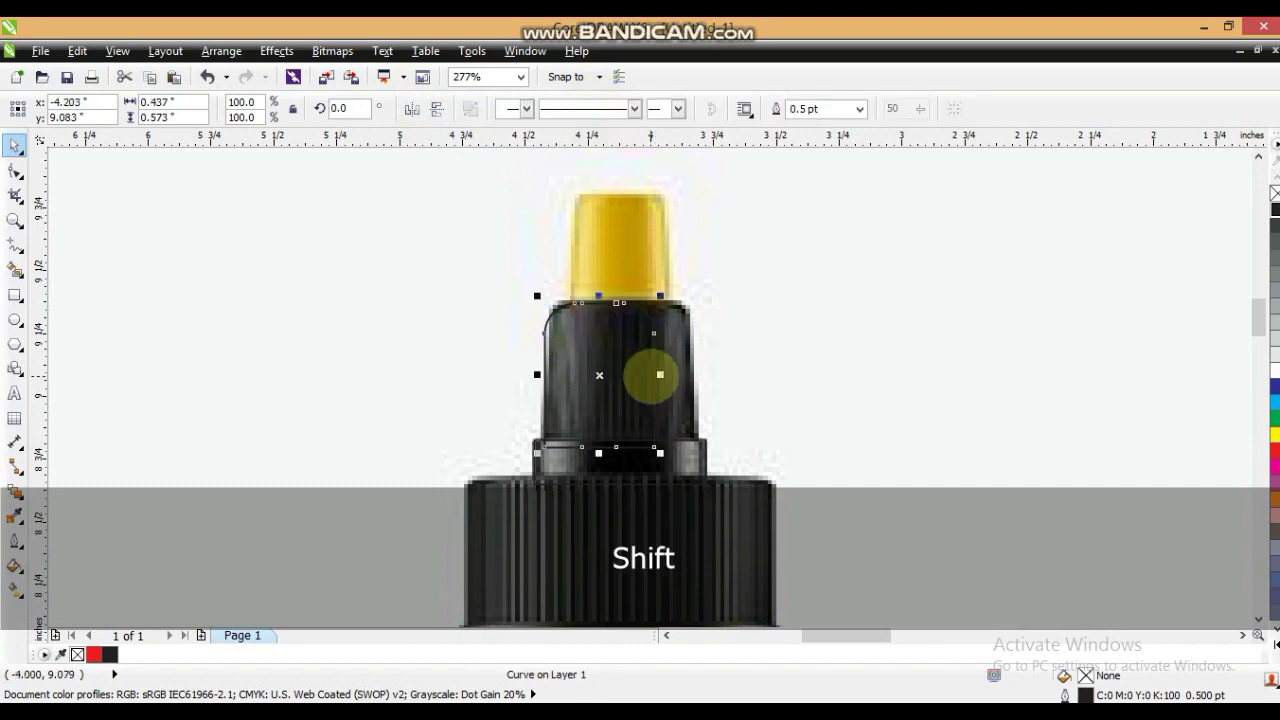
left_click_drag(658, 372, 700, 378)
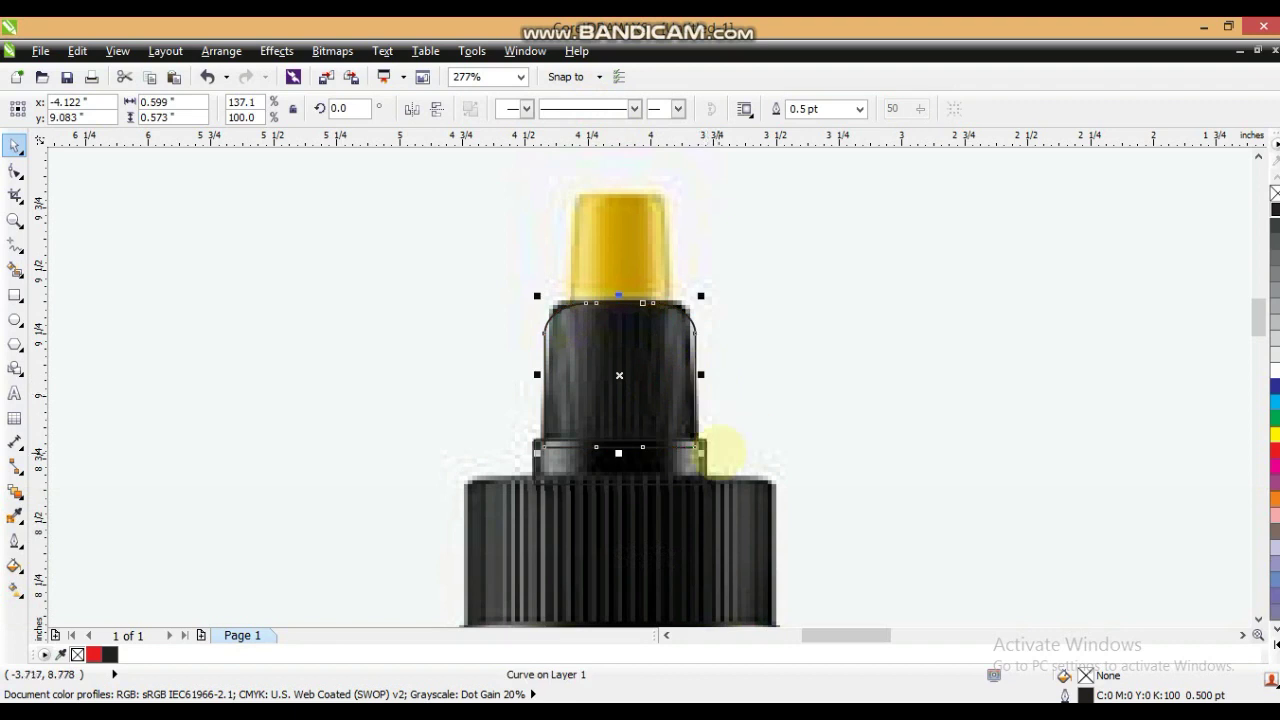
Step: Centre the nozzle shape horizontally on the collar, and centre both on the cap of the outline drawing
left_click(708, 440, "shift")
key("c")
key("F3")
key("F3")
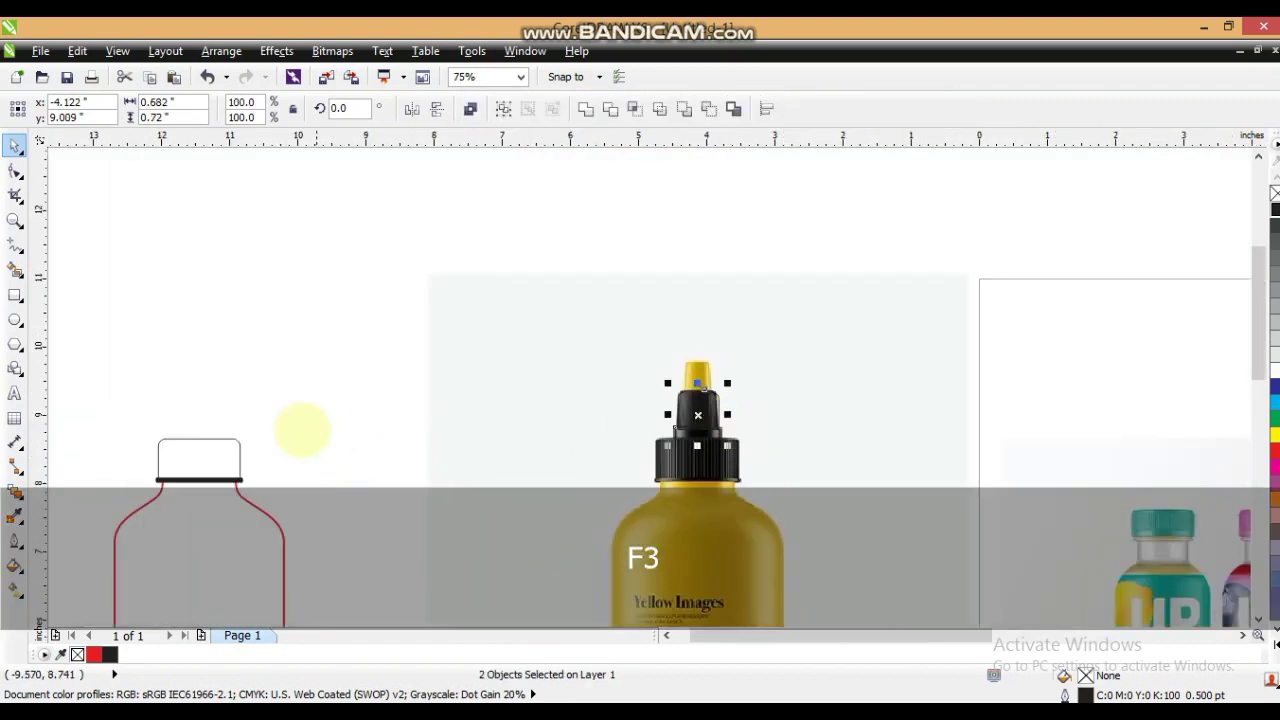
left_click(223, 434, "shift")
key("c")
left_click(307, 339)
Step: Draw a rectangle about 0.36 by 0.54 inches over the yellow tip and round its corners to about 0.05 inches
left_click(8, 219)
left_click_drag(626, 339, 794, 425)
left_click(14, 292)
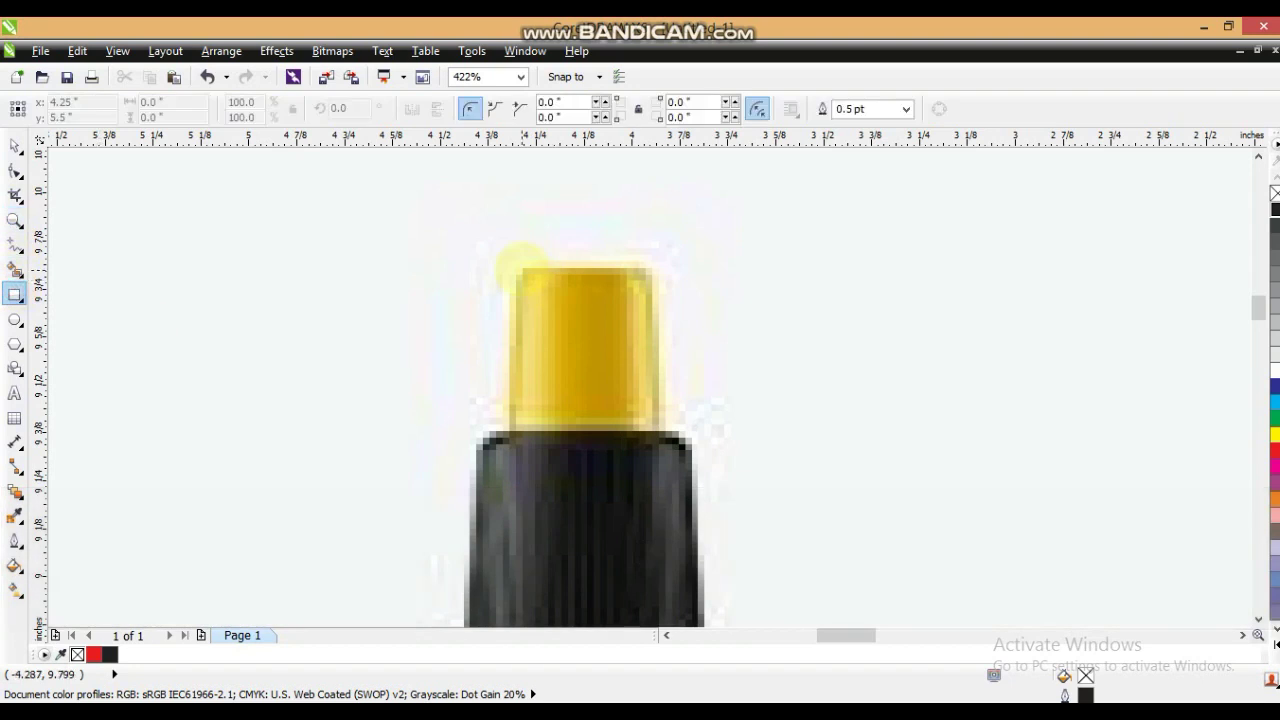
left_click_drag(515, 269, 638, 431)
left_click_drag(652, 474, 653, 477)
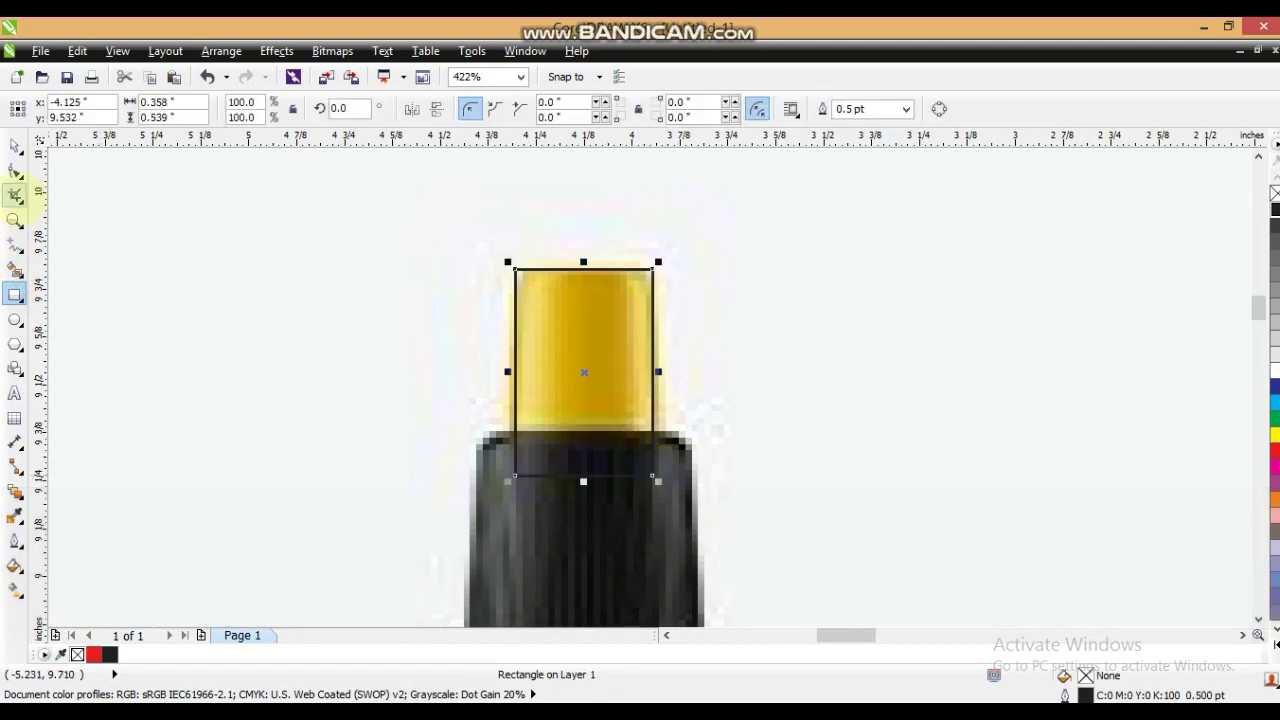
left_click(15, 172)
left_click_drag(514, 270, 475, 315)
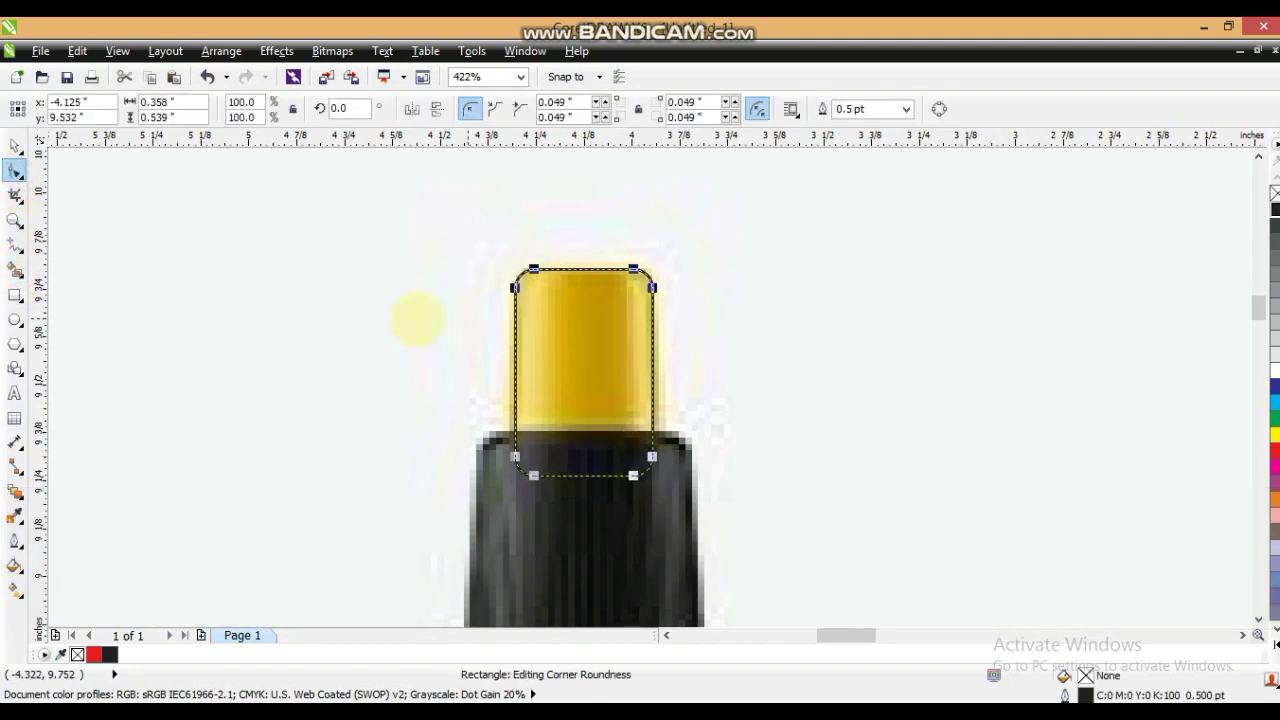
Step: Convert the tip rectangle to curves, taper its left side inward at the top and shift its right-side nodes inward
key("ctrl+q")
left_click_drag(533, 269, 525, 288)
left_click(634, 476)
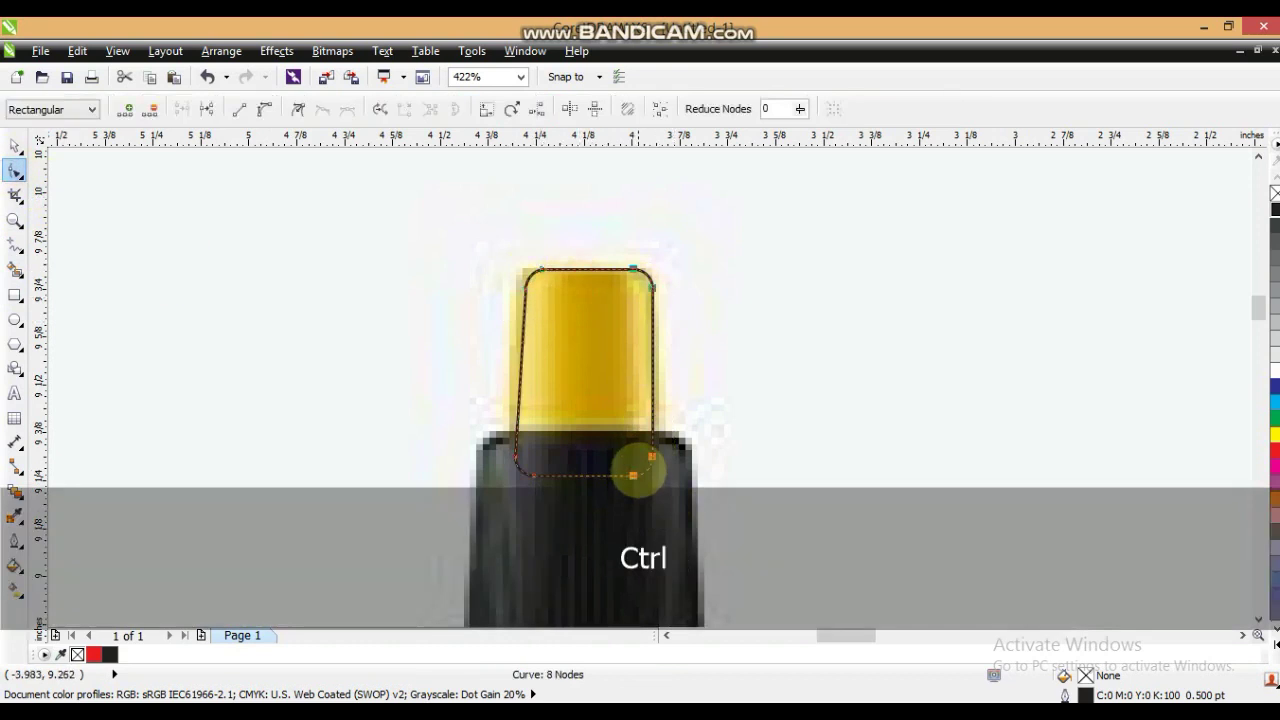
left_click_drag(634, 476, 583, 474)
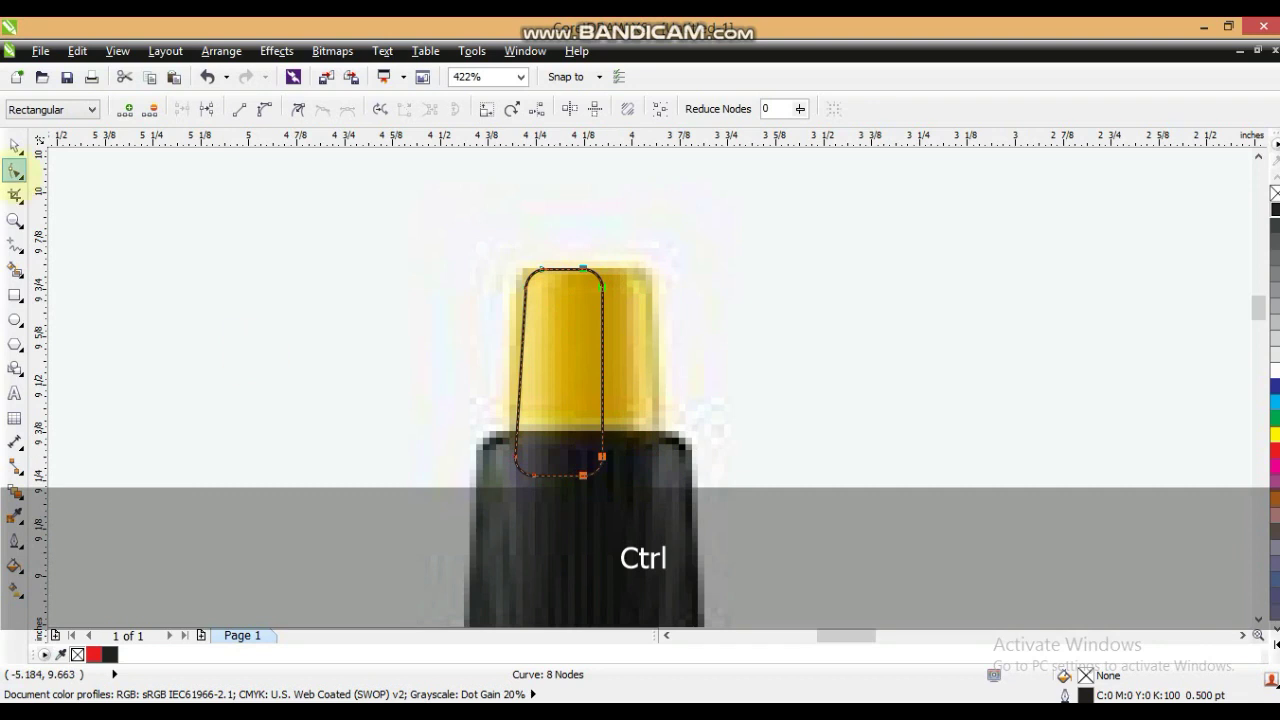
Step: Duplicate the tapered tip shape, mirror the copy horizontally, shift it right and merge both into one tip
left_click(14, 146)
key("KP_Add")
left_click(412, 108)
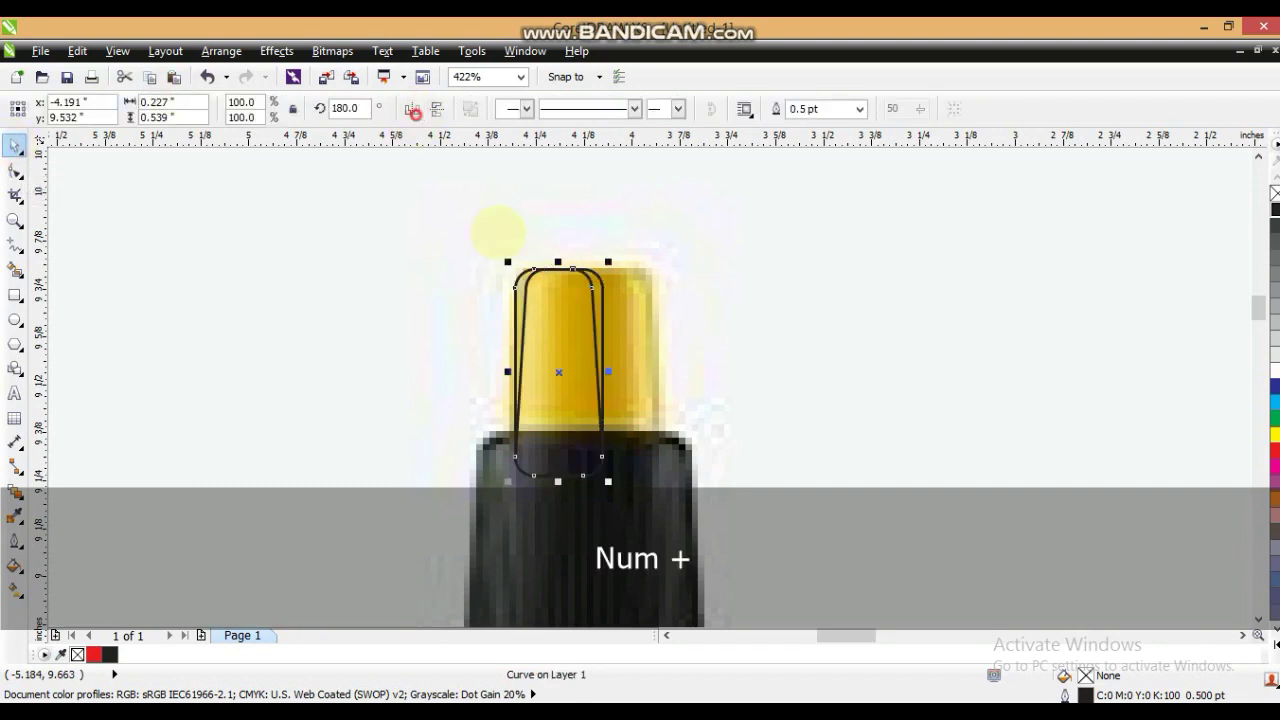
left_click_drag(562, 377, 610, 372)
left_click(545, 270, "shift")
Step: Centre the tip shape horizontally above the nozzle of the outline drawing
key("F3")
key("F3")
key("F3")
left_click(237, 356, "shift")
key("c")
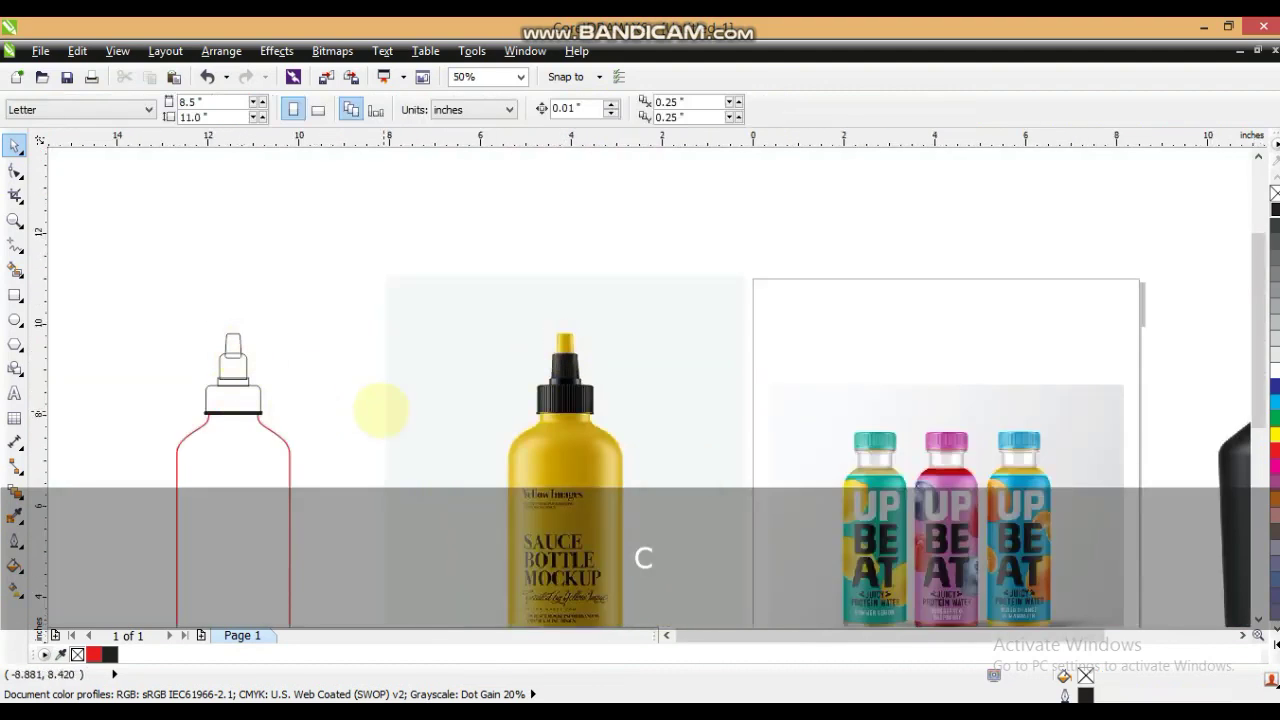
Step: Give the bottle body outline a uniform dark red fill of C29 M100 Y100 K41
left_click(489, 383)
left_click(262, 426, "shift")
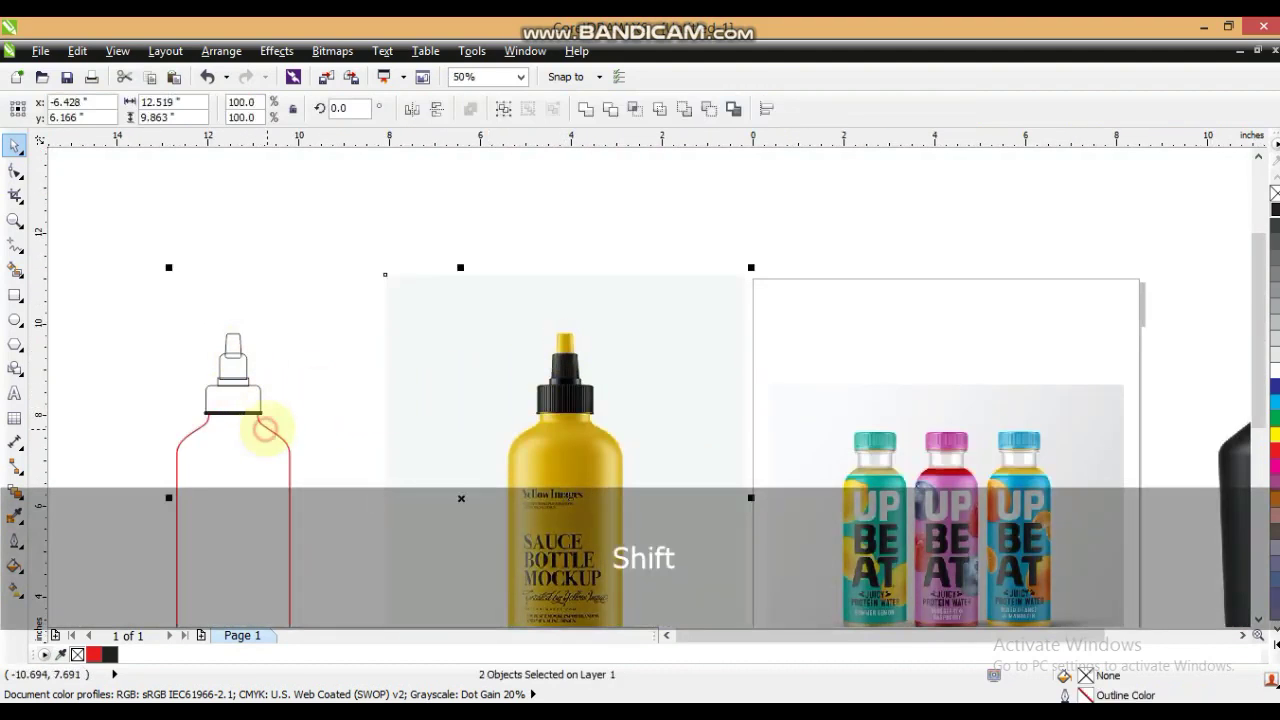
key("shift+F2")
key("Escape")
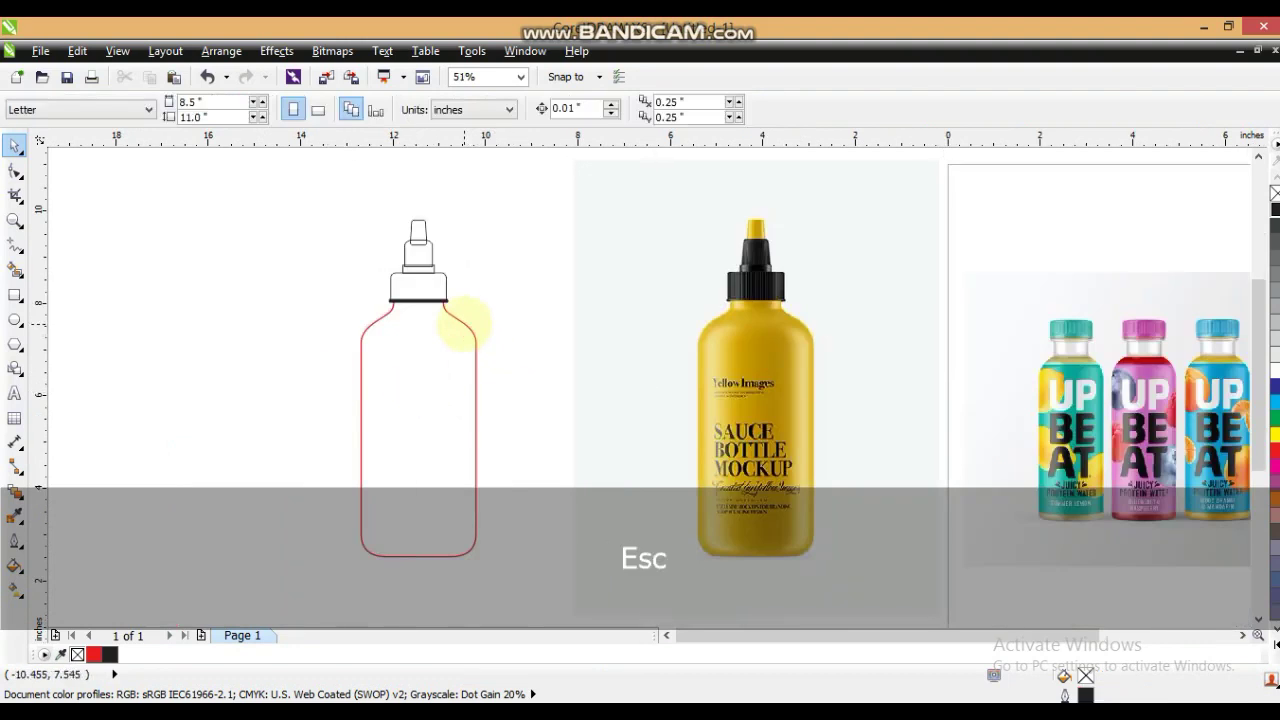
left_click(464, 324)
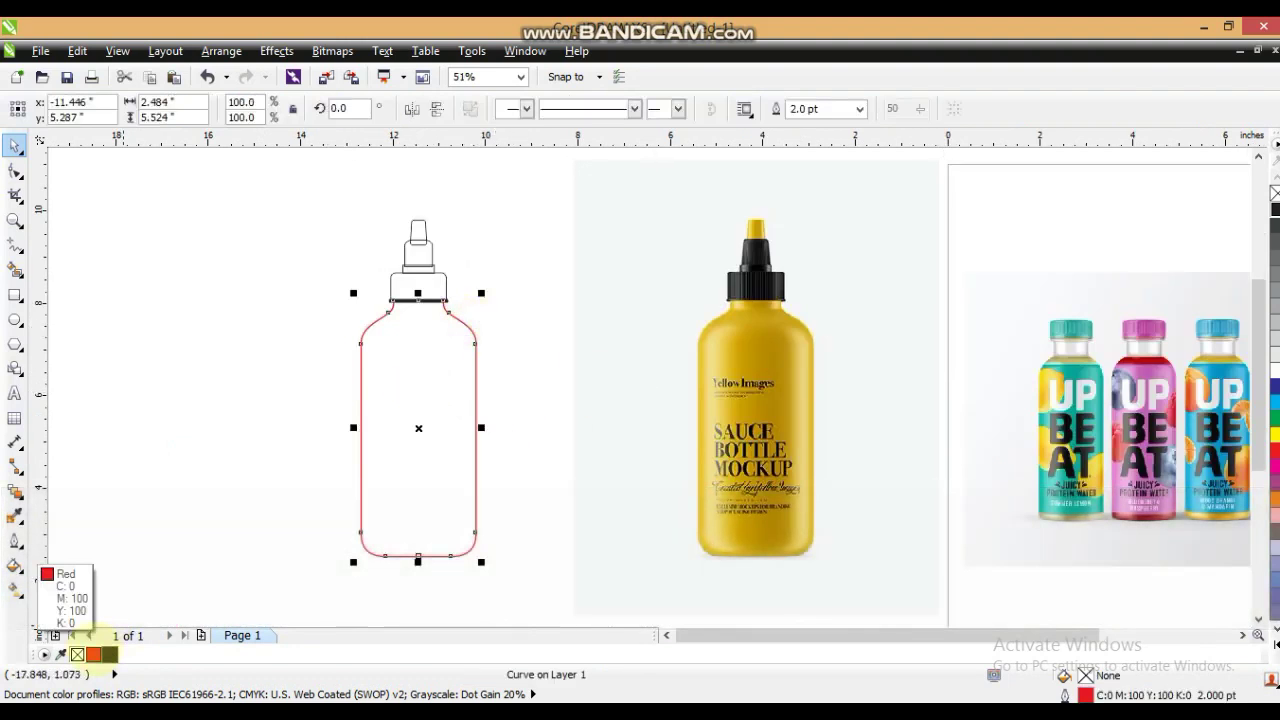
left_click(14, 566)
left_click(66, 428)
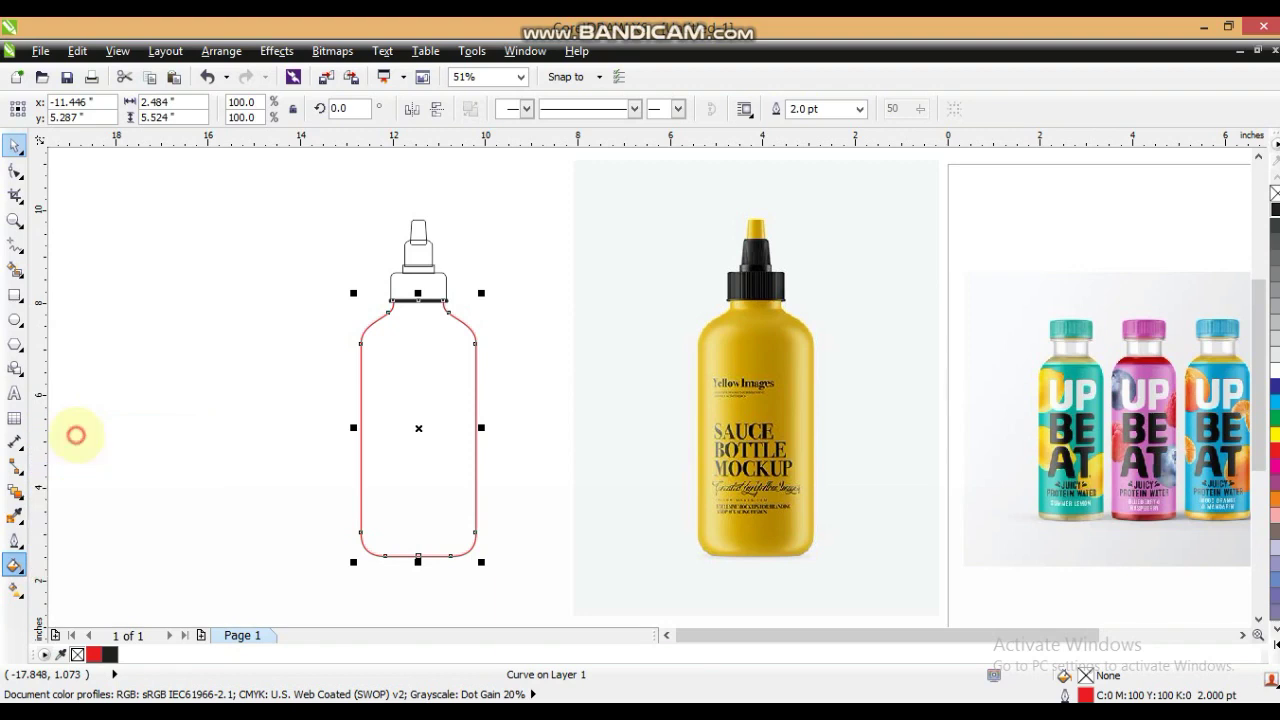
left_click_drag(843, 83, 752, 136)
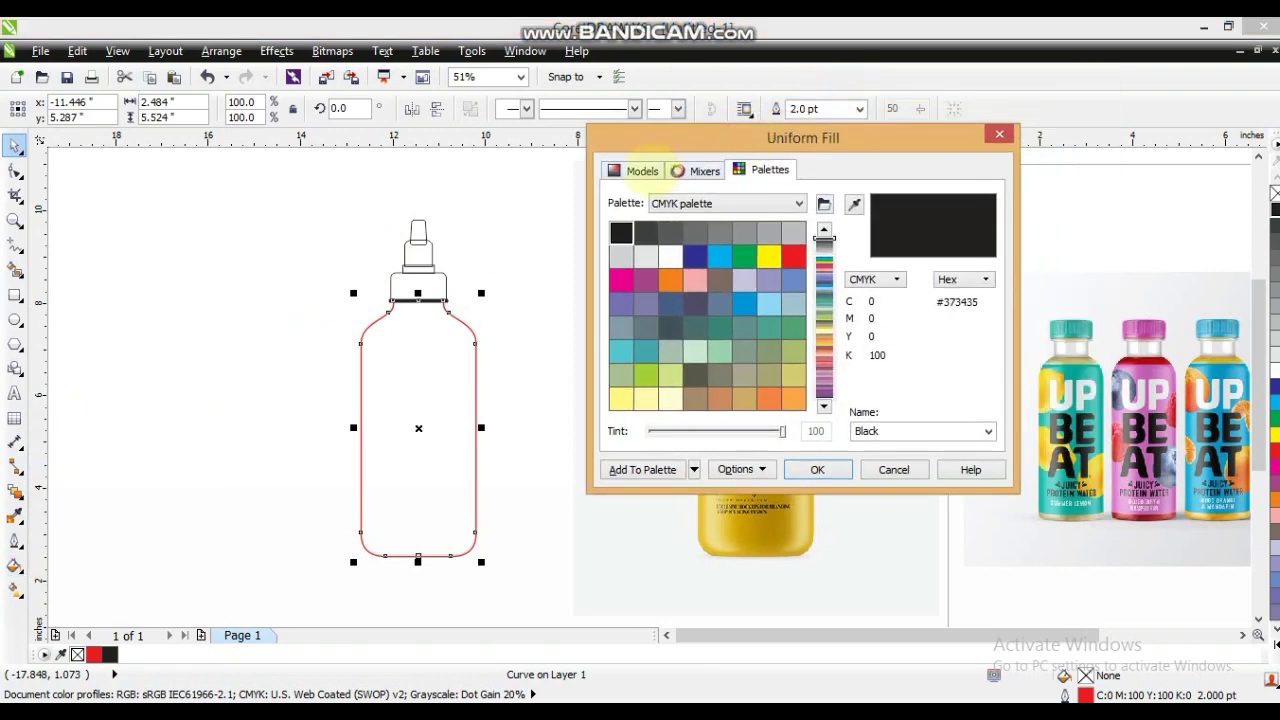
left_click(630, 168)
left_click_drag(770, 272, 786, 335)
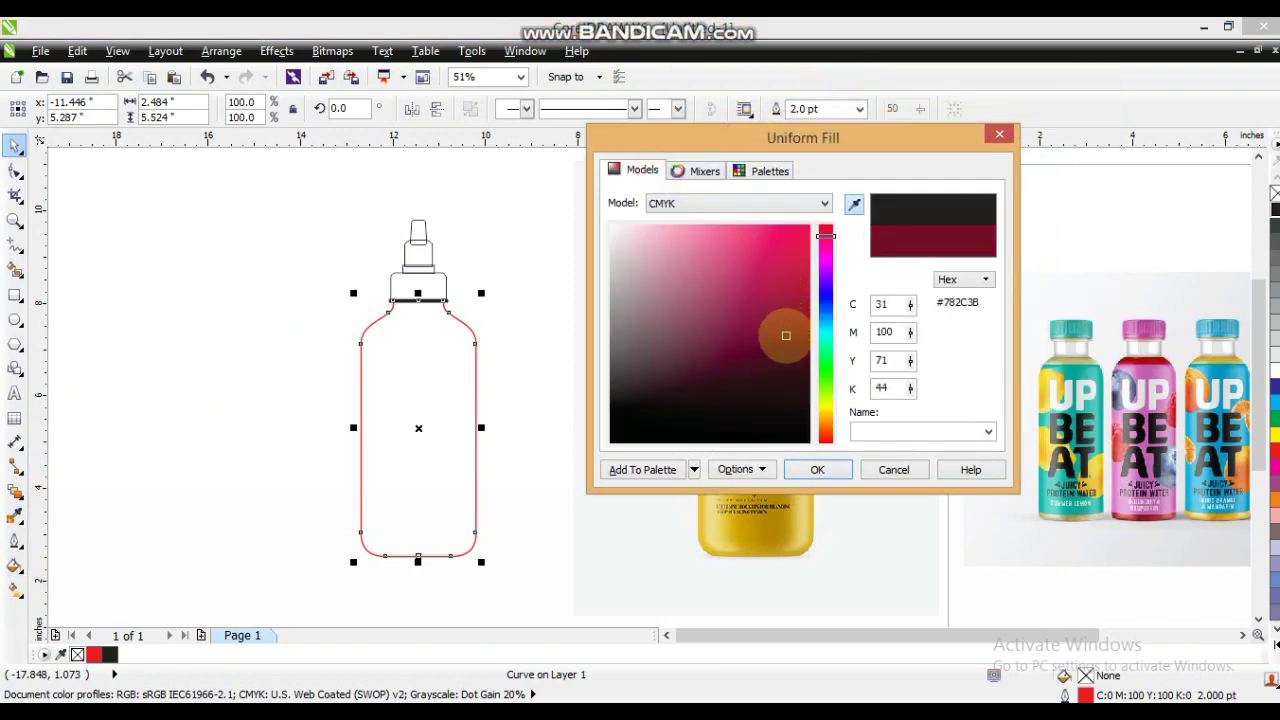
left_click_drag(829, 428, 829, 442)
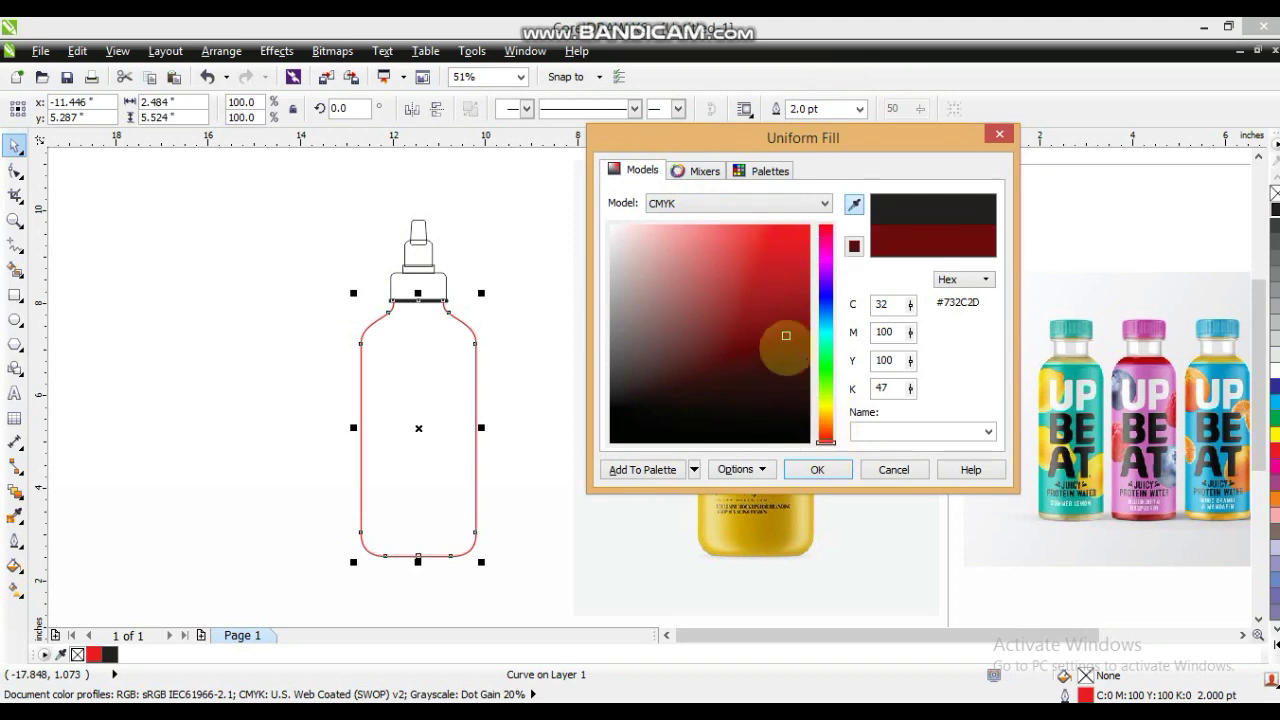
left_click(787, 327)
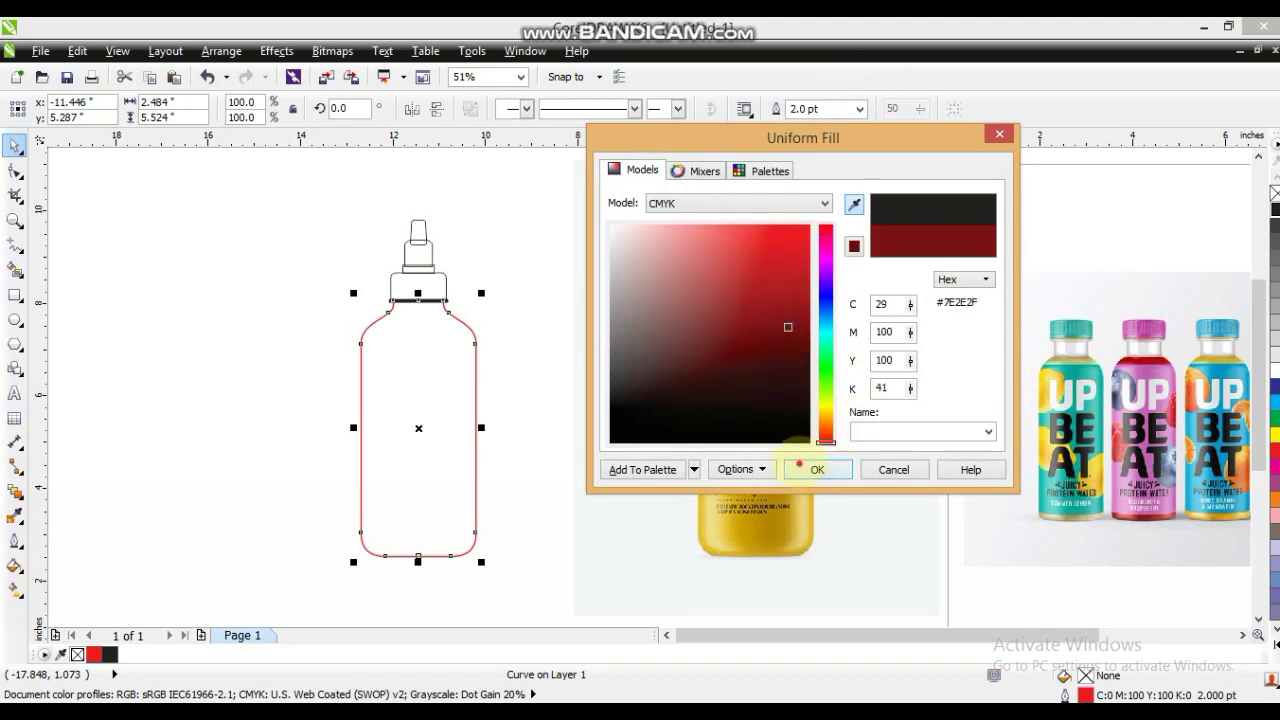
left_click(812, 467)
Step: Remove the red outline from the filled bottle body
left_click(195, 353)
left_click(380, 387)
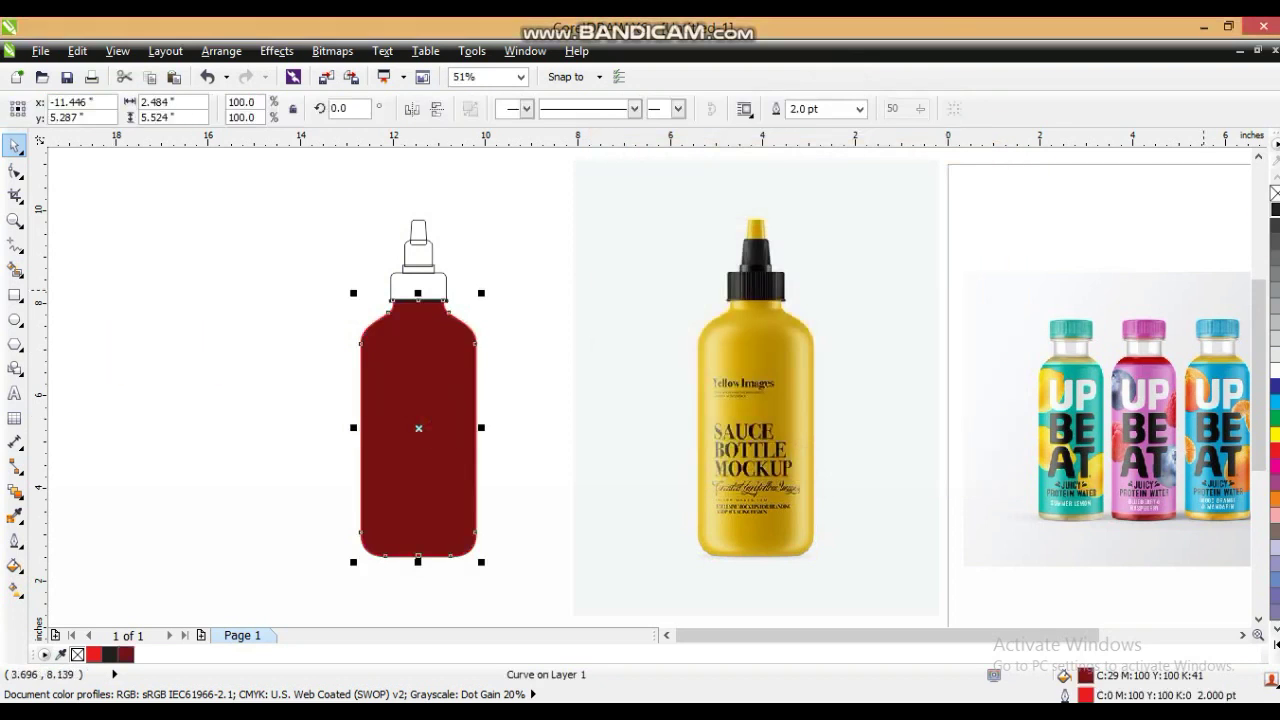
left_click(290, 312)
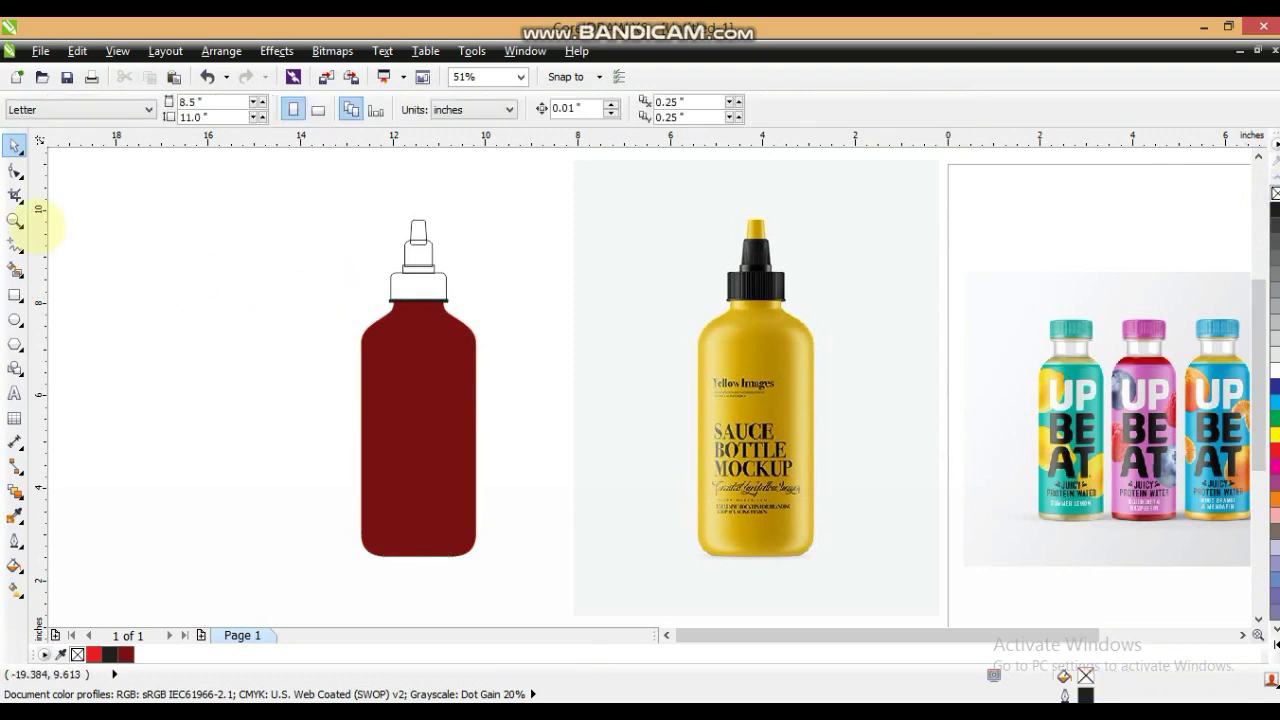
Step: Draw a closed freehand highlight shape, about 0.94 by 4.87 inches, along the left side of the yellow reference bottle
left_click(15, 219)
left_click_drag(570, 262, 923, 591)
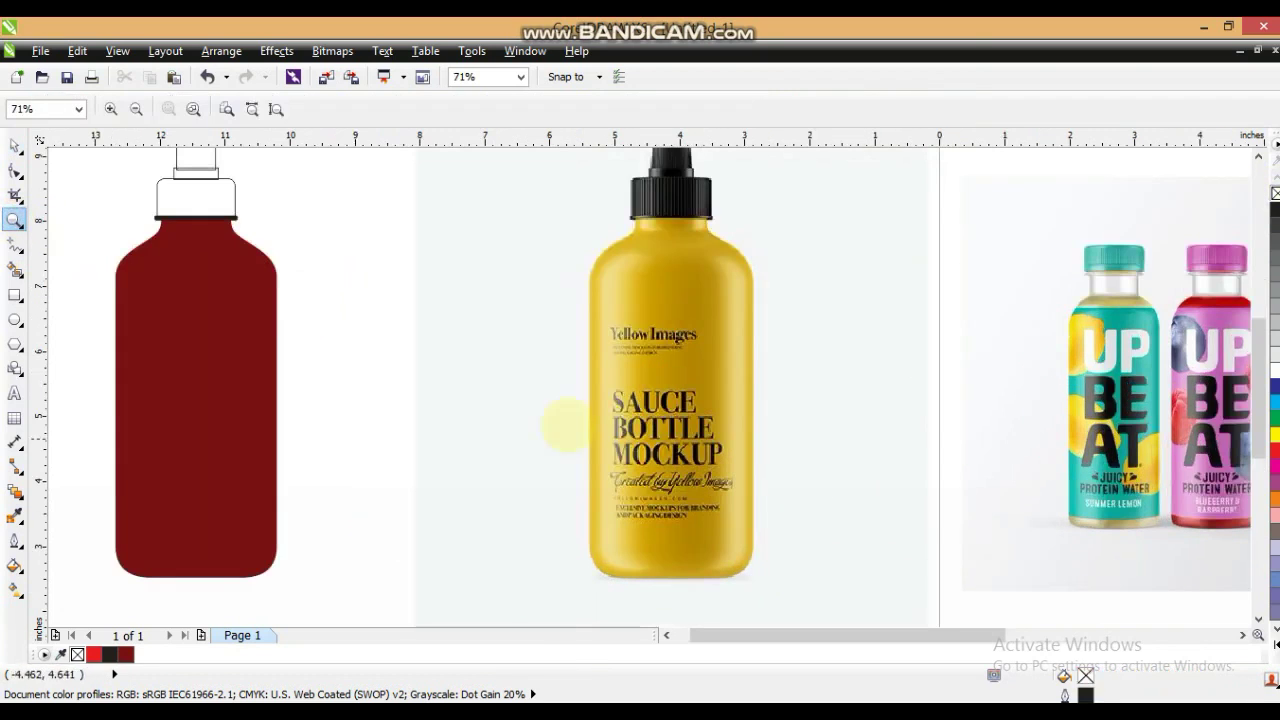
left_click(15, 243)
mouse_move(650, 260)
left_mouse_down()
mouse_move(624, 363)
mouse_move(642, 548)
left_mouse_up()
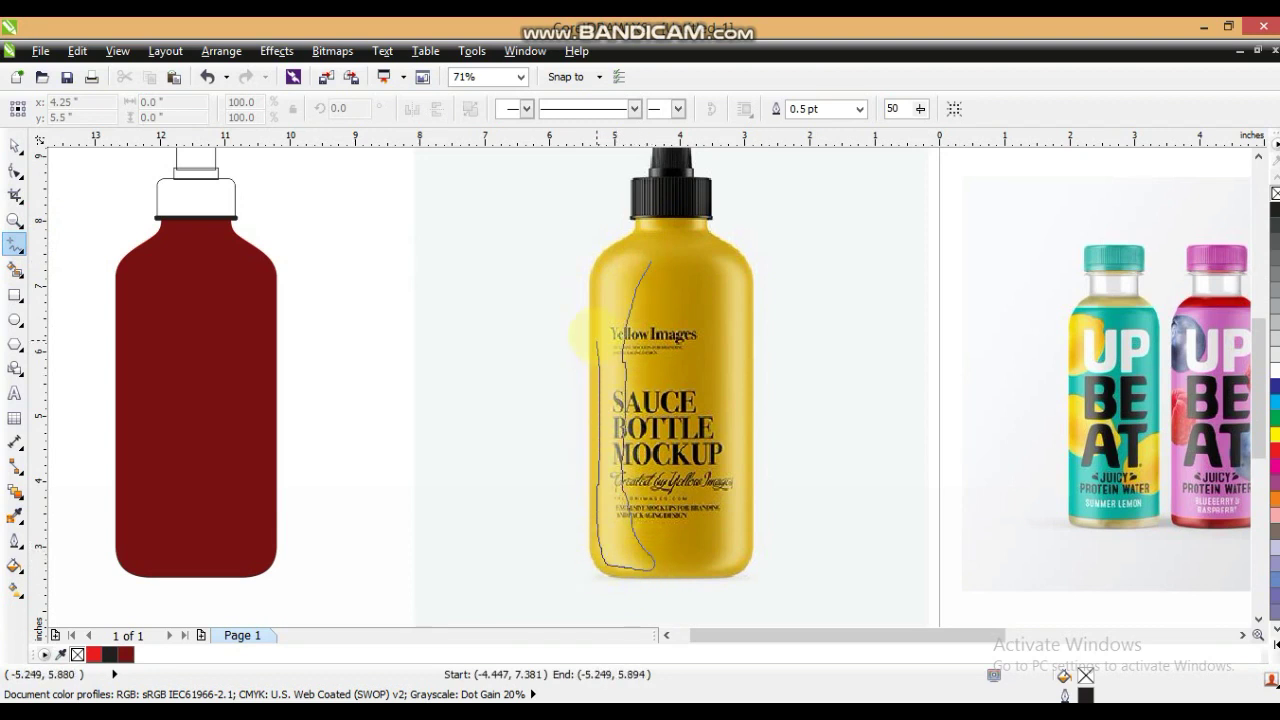
left_click_drag(652, 260, 652, 260)
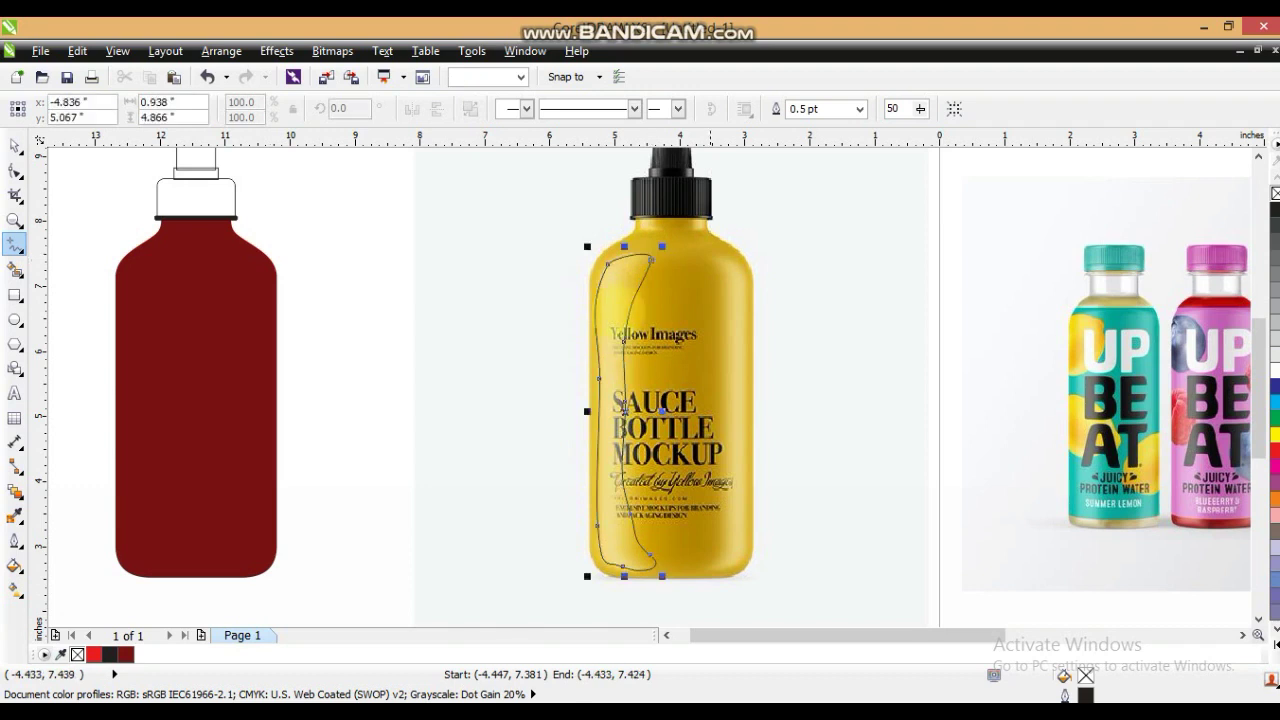
Step: Fill the freehand highlight shape red and move it horizontally onto the left side of the dark red body
key("space")
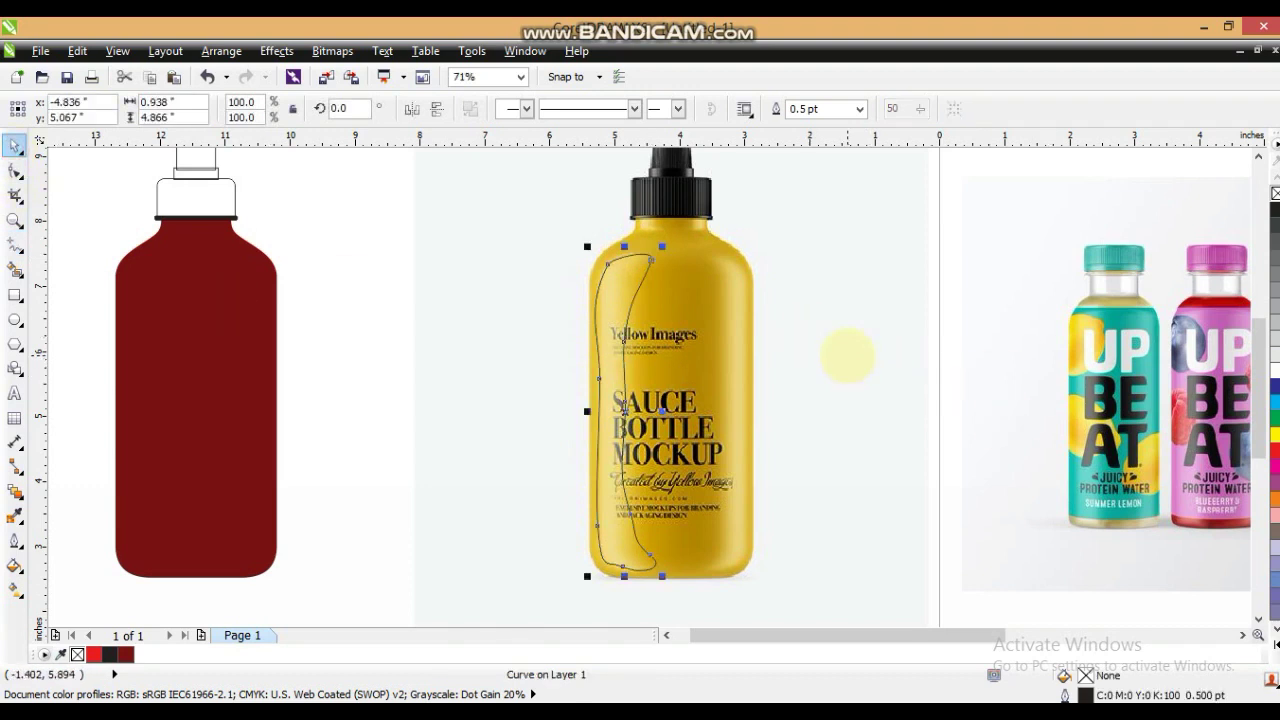
left_click(1273, 452)
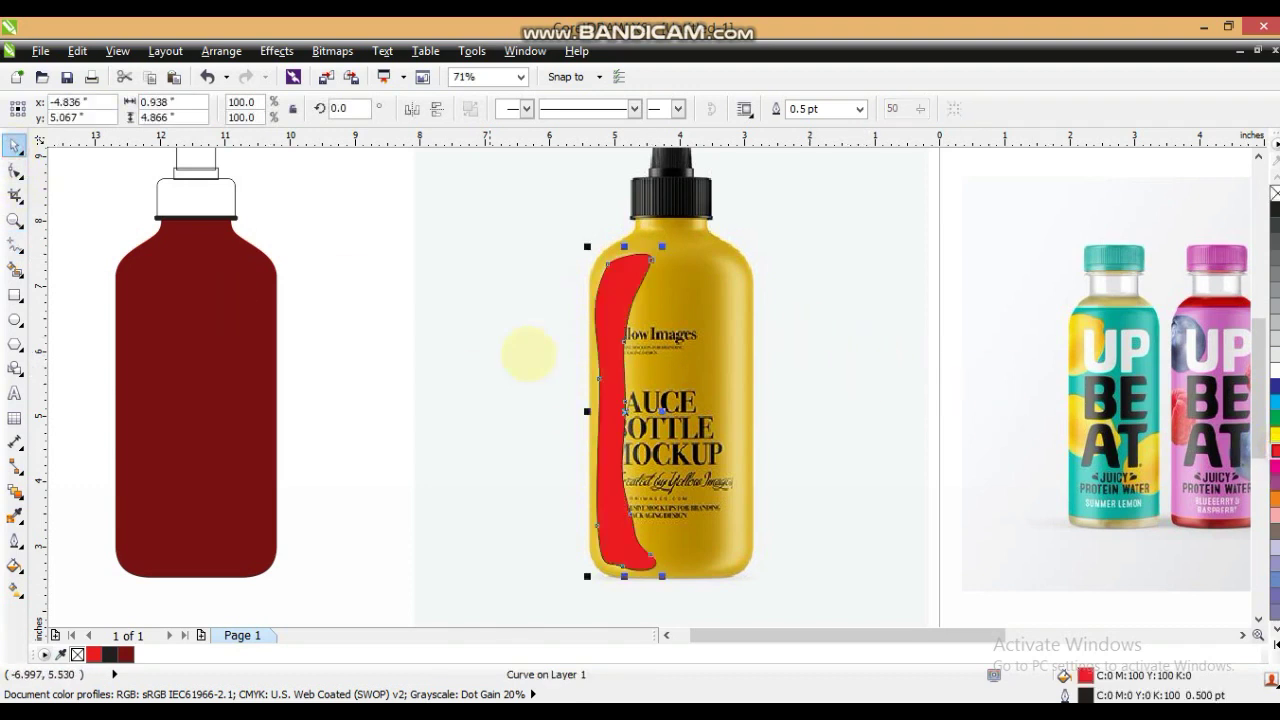
left_click_drag(608, 311, 138, 325)
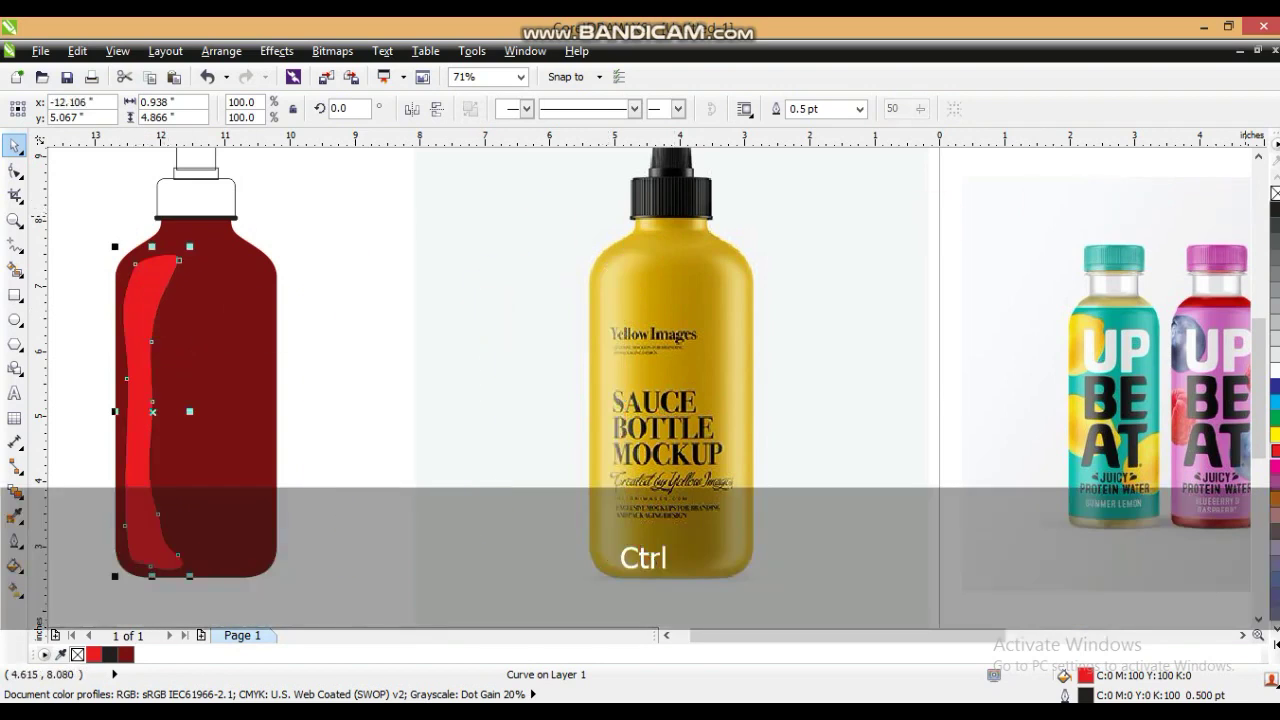
Step: Remove the highlight's outline and convert it to a 300 dpi CMYK bitmap with a transparent background
left_click(332, 51)
left_click(365, 75)
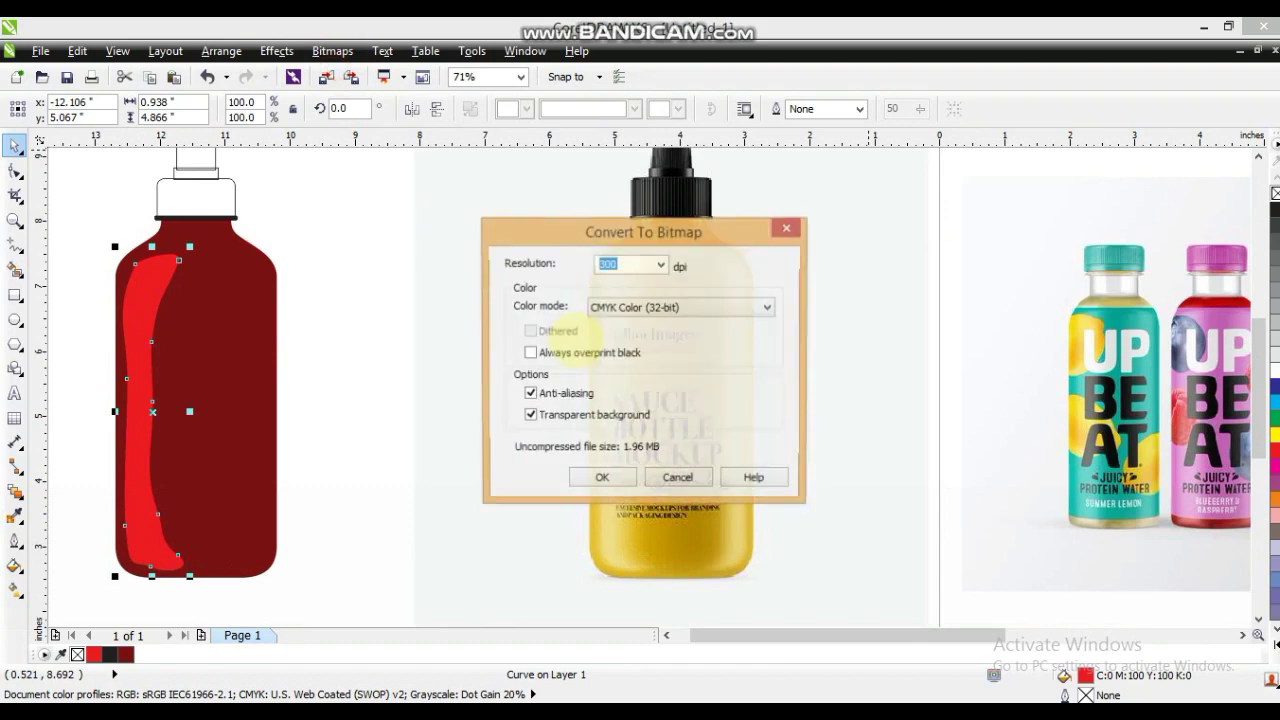
left_click(601, 479)
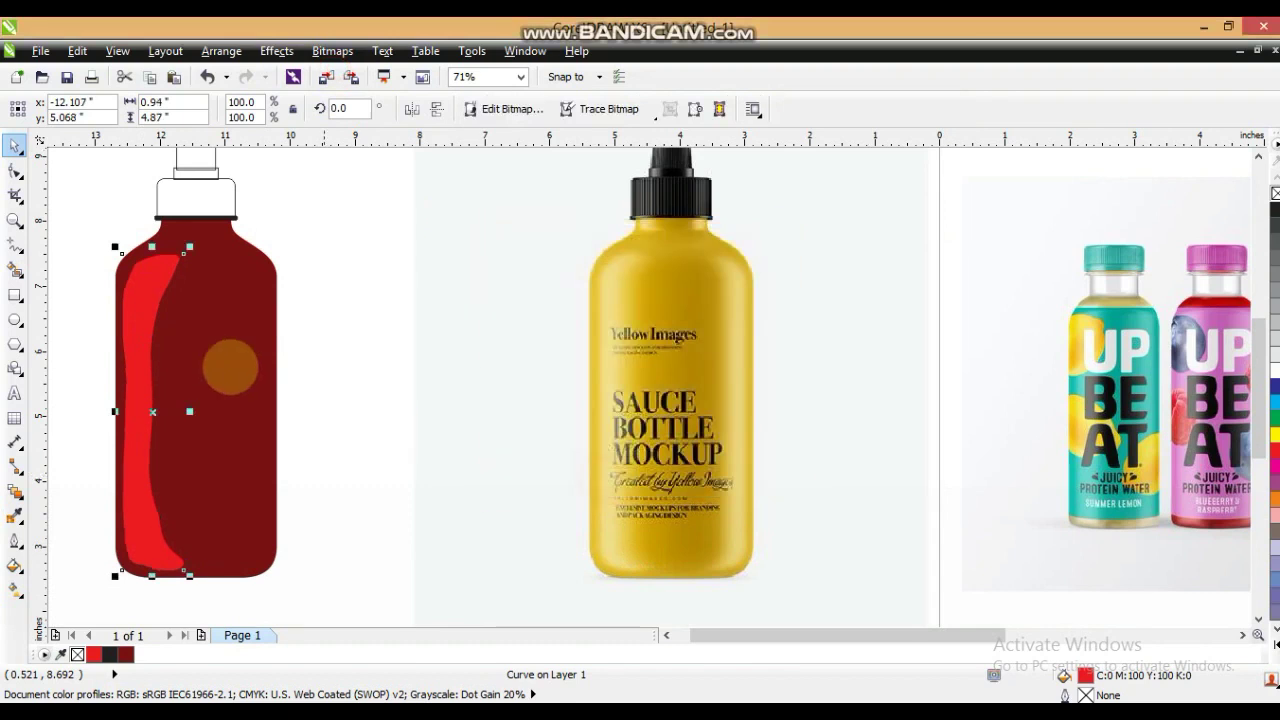
Step: Apply a Gaussian blur with a 74-pixel radius to the highlight and narrow it from the left to about 1.94 inches
left_click(322, 48)
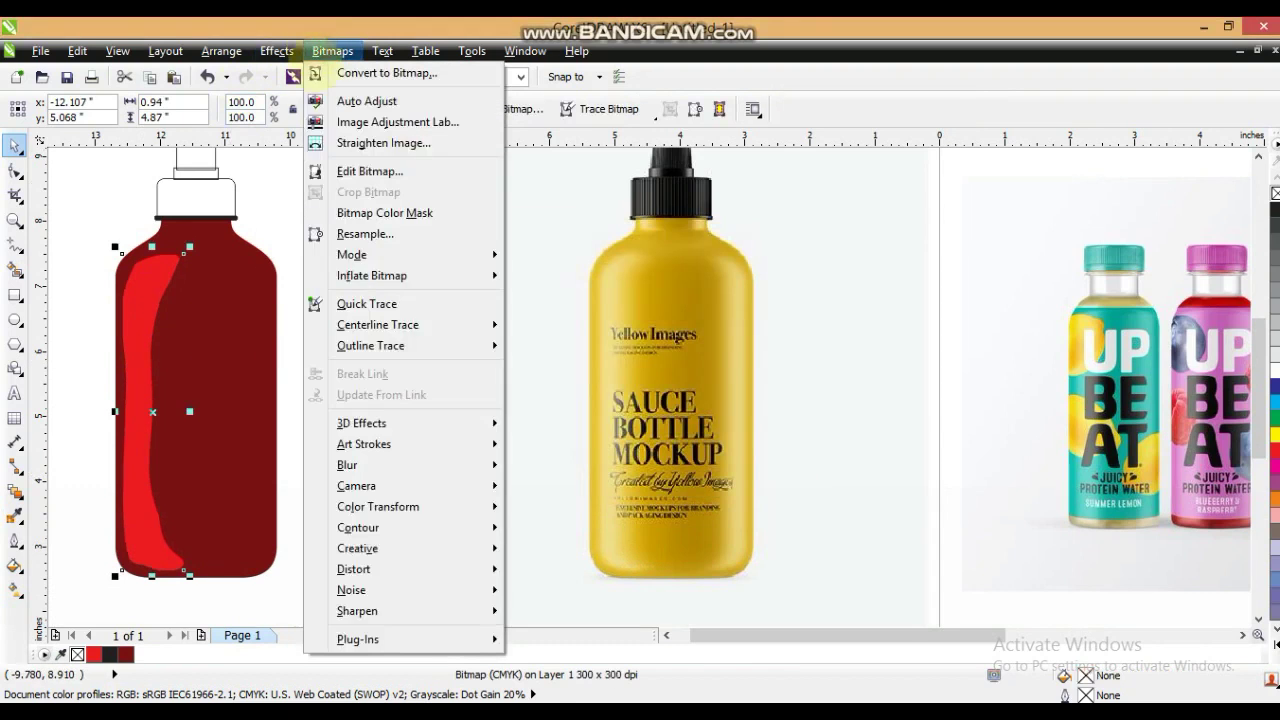
mouse_move(345, 465)
left_click(599, 487)
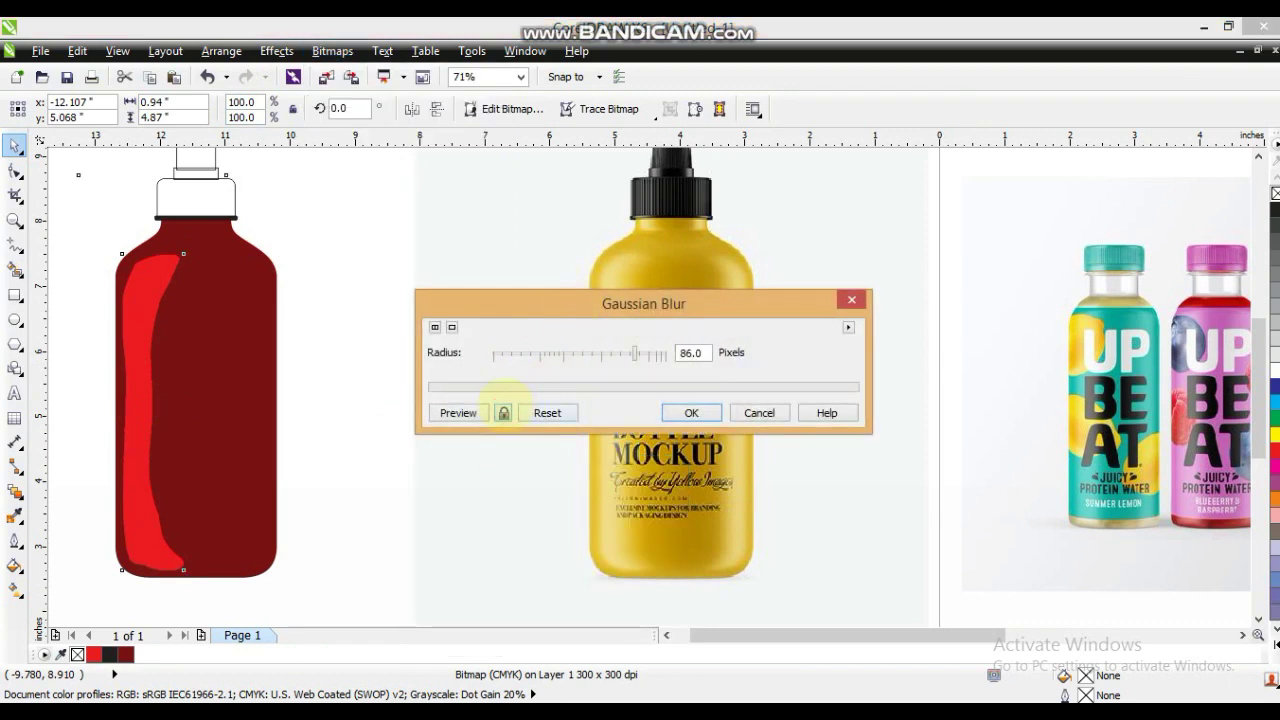
left_click(503, 412)
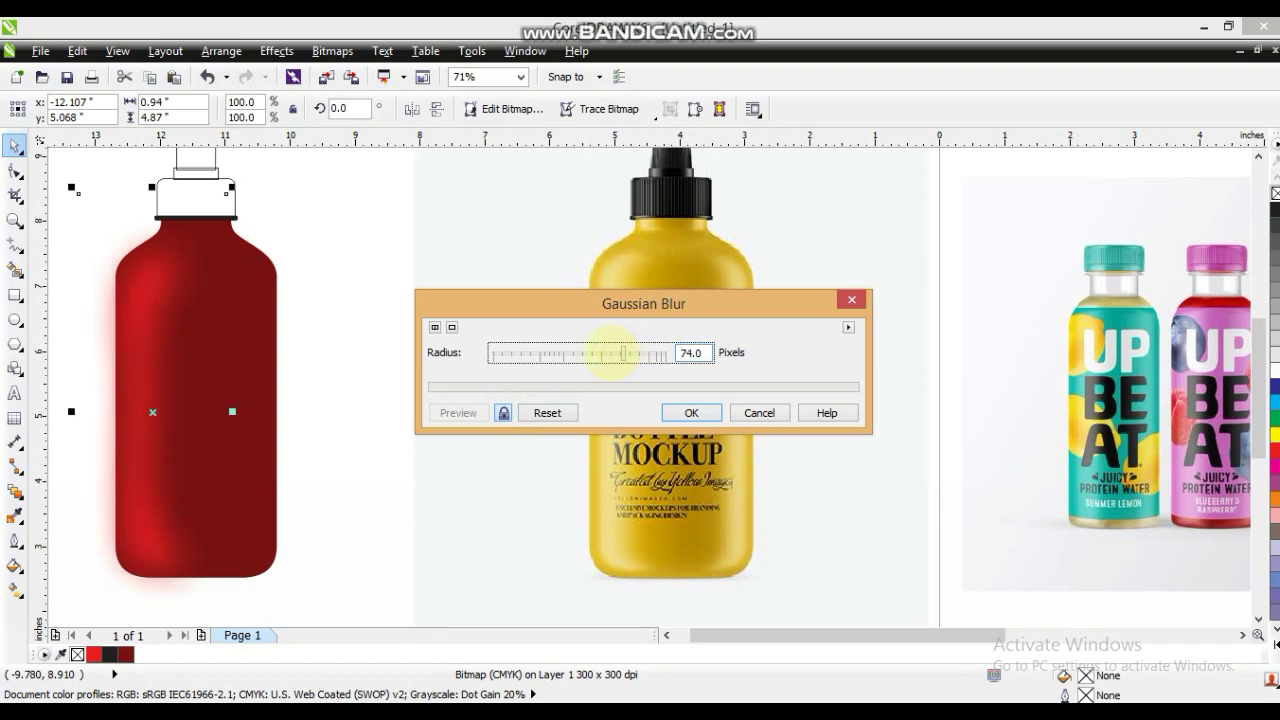
left_click(671, 409)
left_click_drag(71, 411, 93, 411)
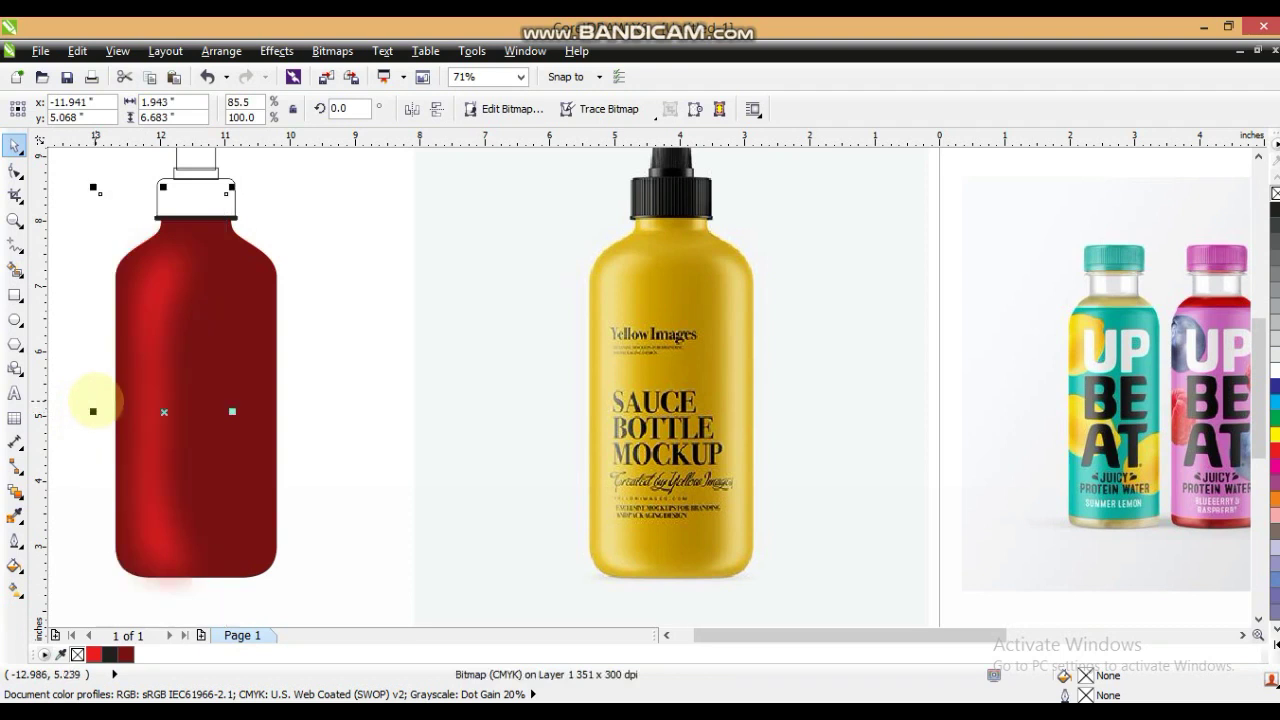
Step: Duplicate the blurred highlight, mirror the copy horizontally, move it to the body's right side and group both highlights
key("KP_Add")
left_click(412, 109)
left_click_drag(194, 331, 244, 326)
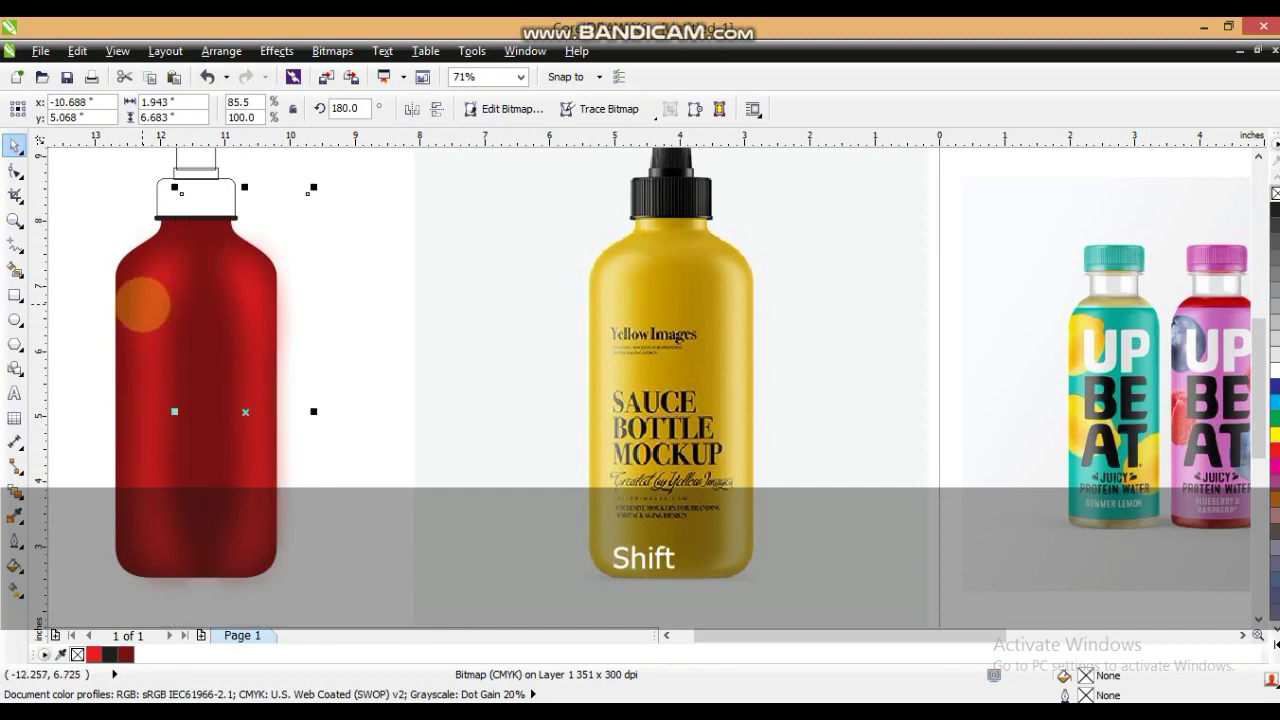
left_click(137, 305, "shift")
key("ctrl+g")
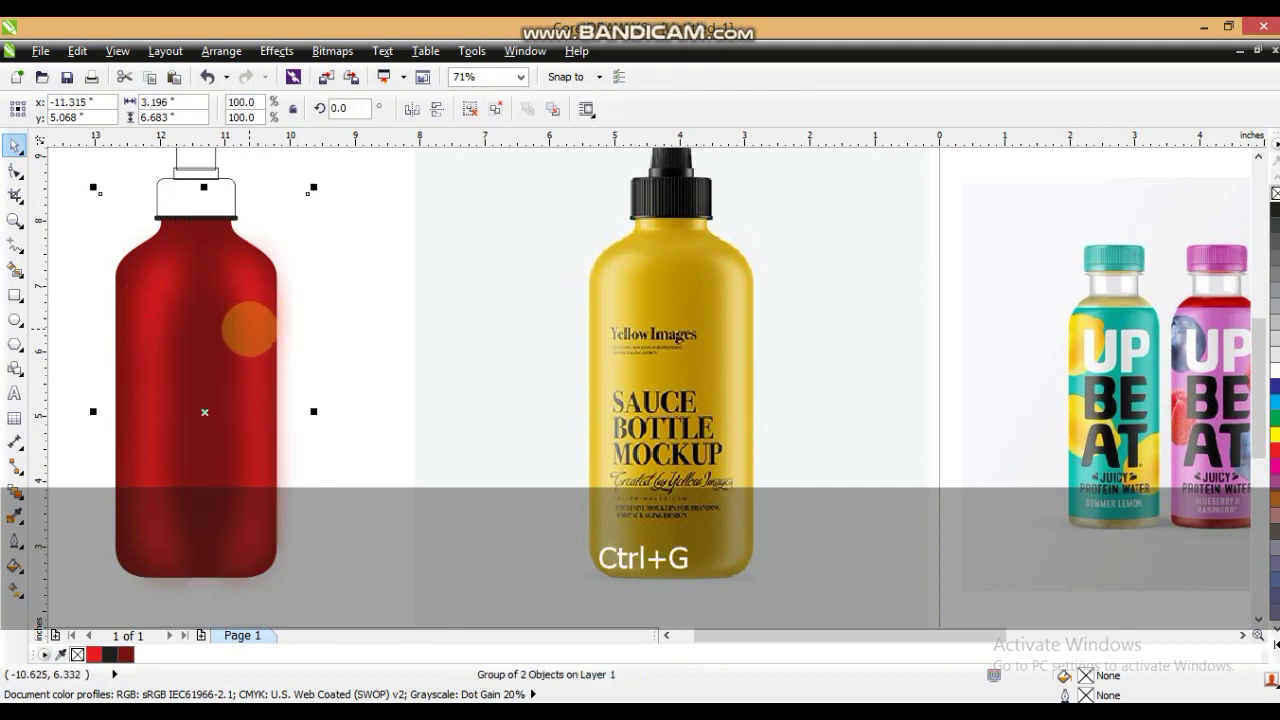
Step: Centre the highlight group horizontally on the bottle body and send it to the back of the layer
key("ctrl+Page_Down")
key("shift+Page_Down")
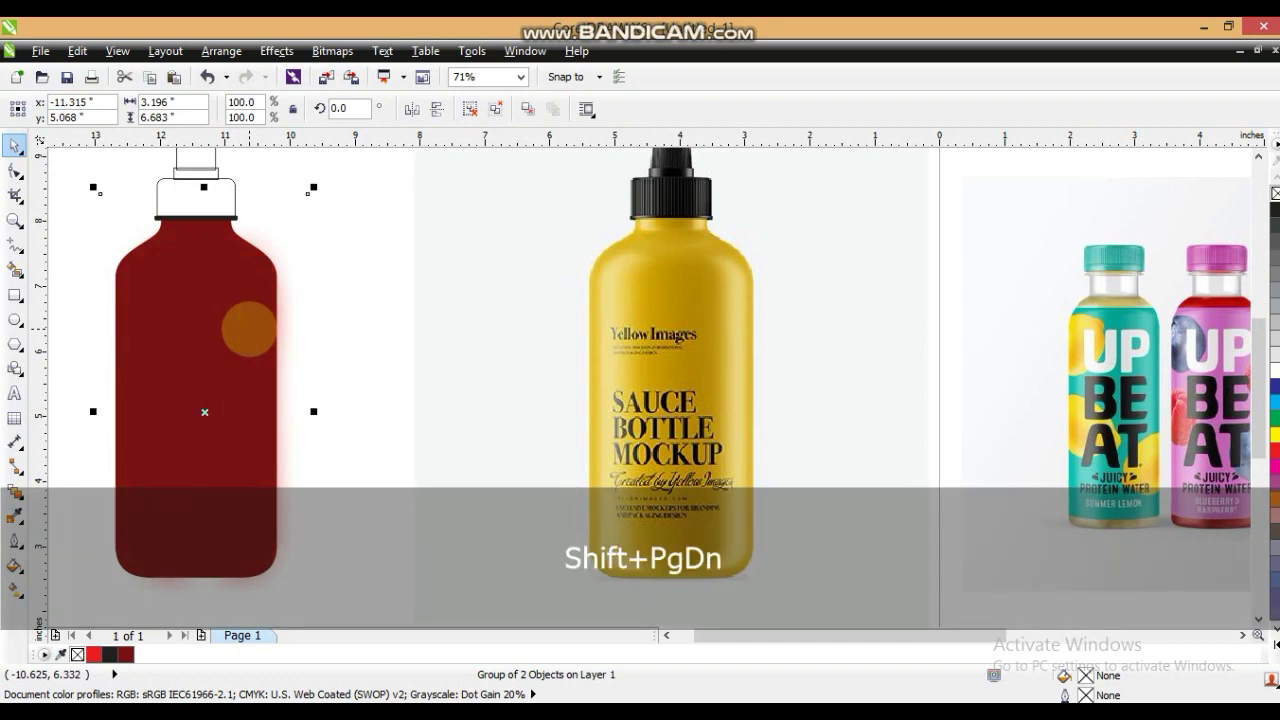
key("c")
key("Escape")
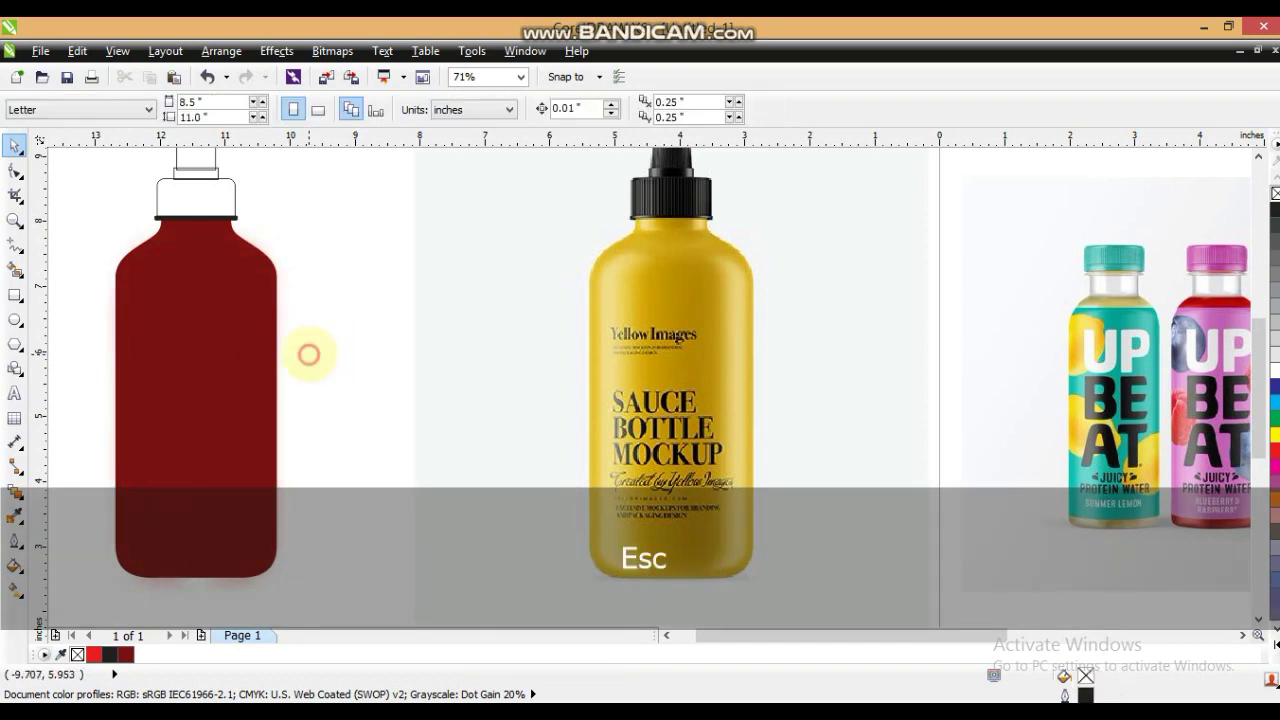
left_click(285, 357)
key("shift+Page_Up")
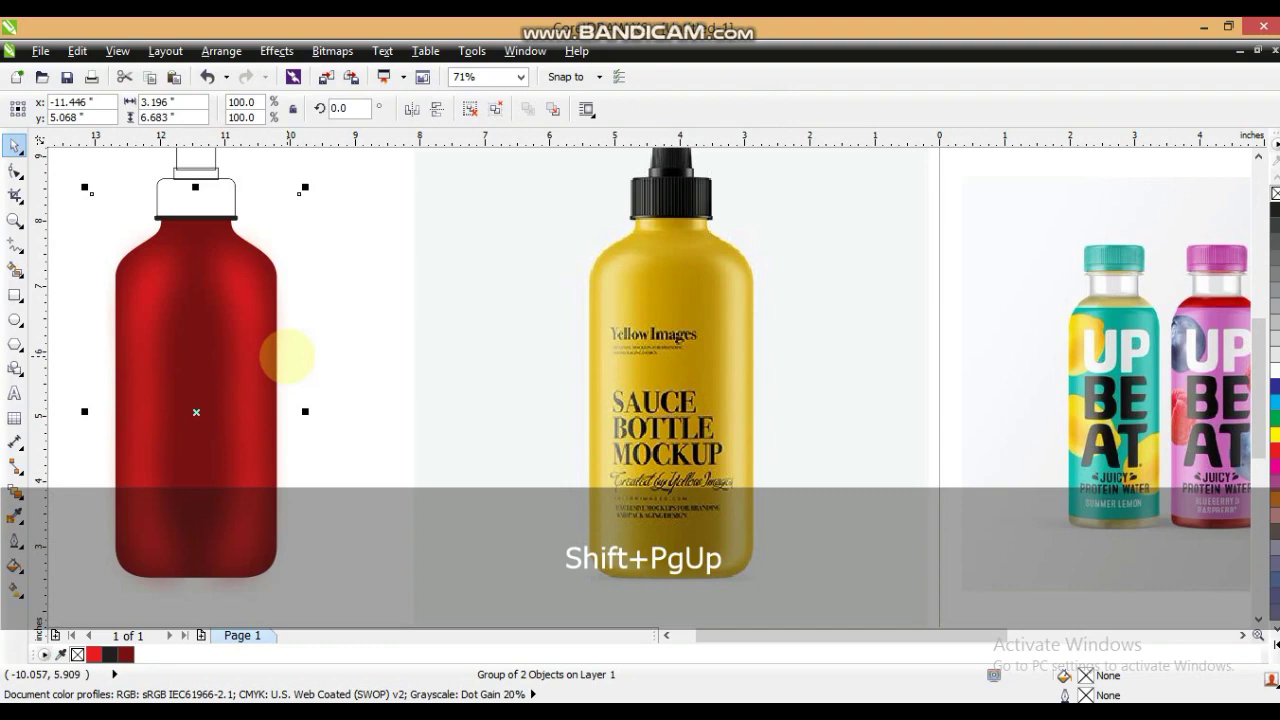
key("shift+Page_Down")
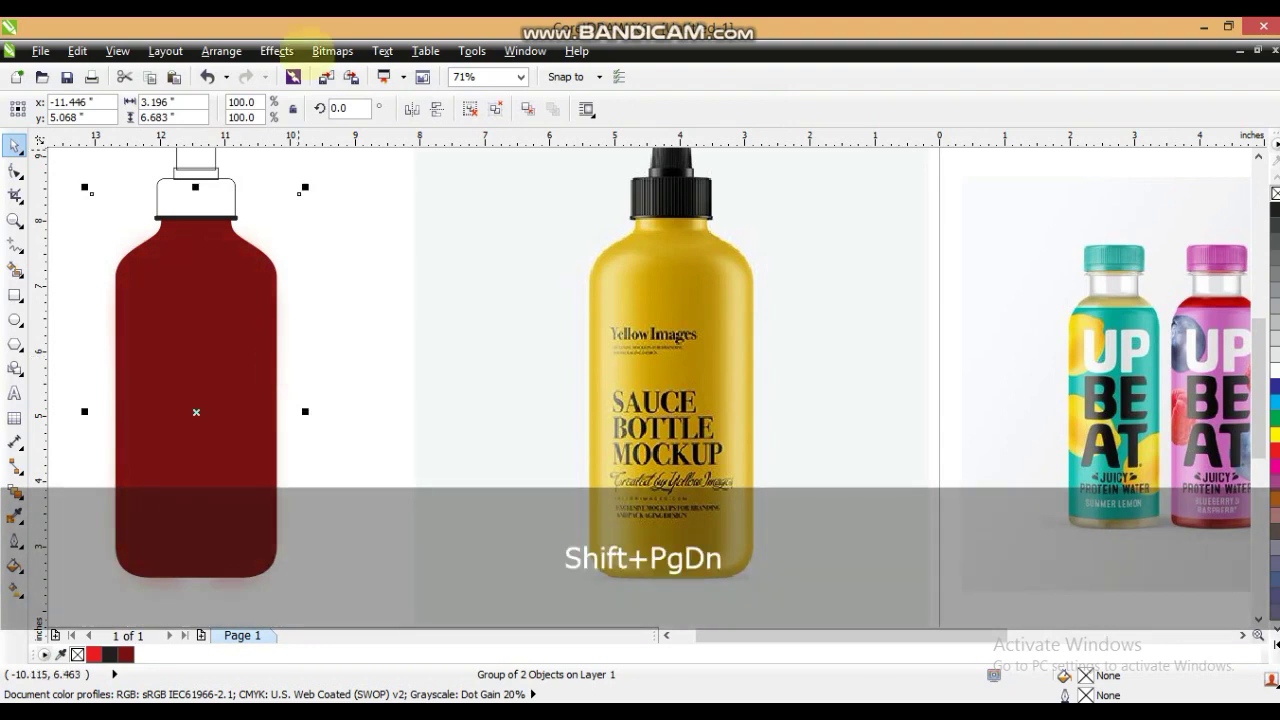
Step: PowerClip the highlight group inside the dark red bottle body
left_click(277, 51)
mouse_move(312, 317)
left_click(451, 317)
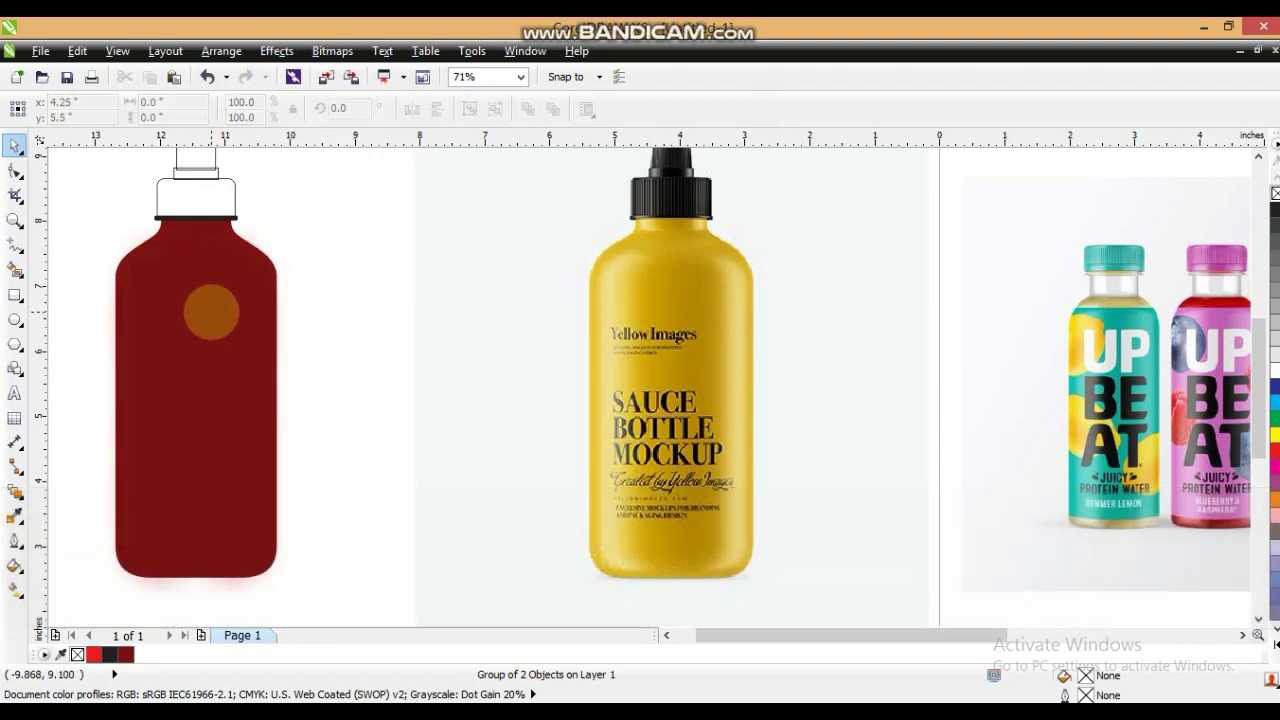
left_click(250, 265)
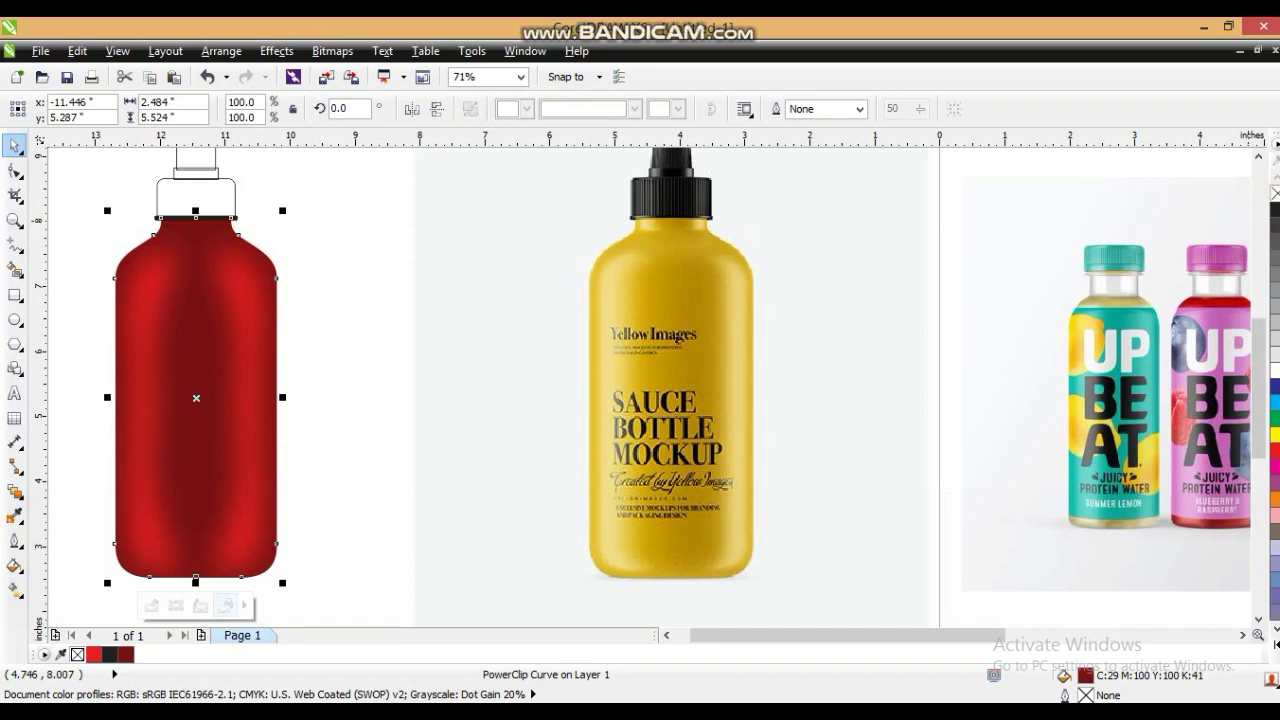
left_click(95, 213)
Step: Draw a closed freehand highlight over the left of the reference bottle's neck and narrow it to about 0.36 inches wide
left_click(12, 219)
left_click_drag(506, 192, 867, 299)
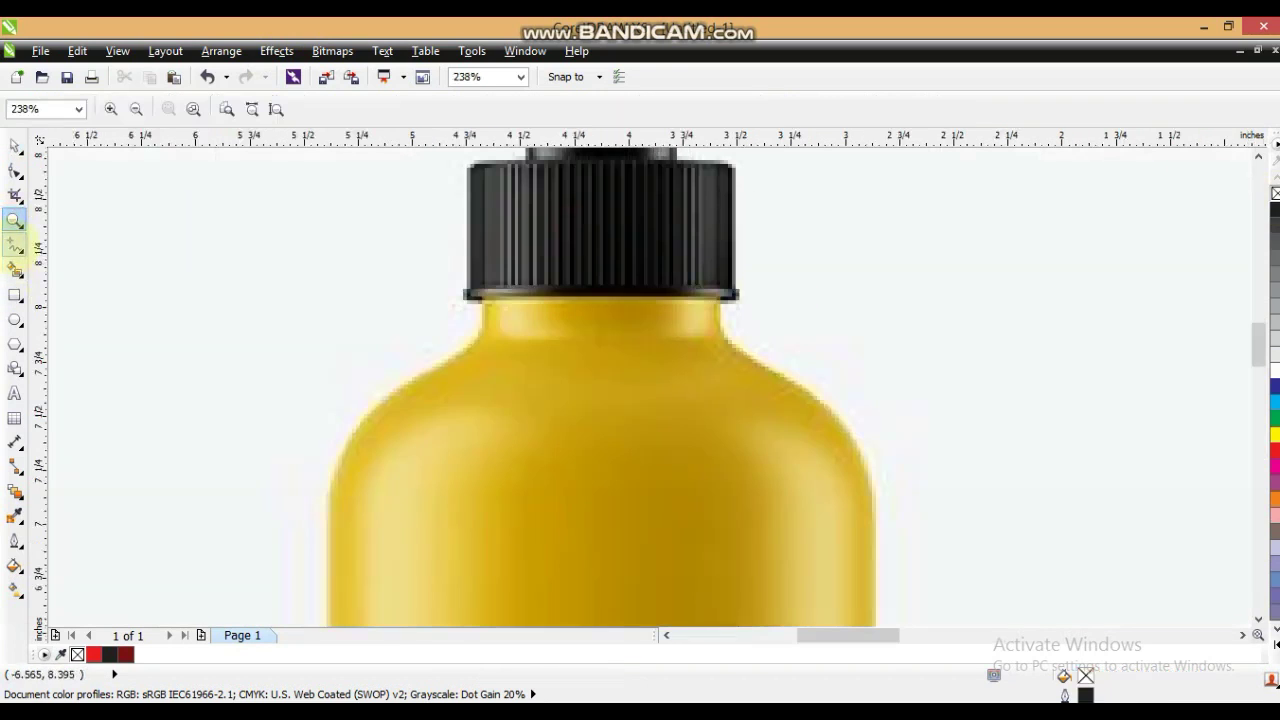
left_click(15, 244)
mouse_move(557, 297)
left_mouse_down()
mouse_move(571, 337)
mouse_move(505, 343)
mouse_move(483, 280)
mouse_move(557, 258)
mouse_move(557, 301)
left_mouse_up()
left_click(15, 147)
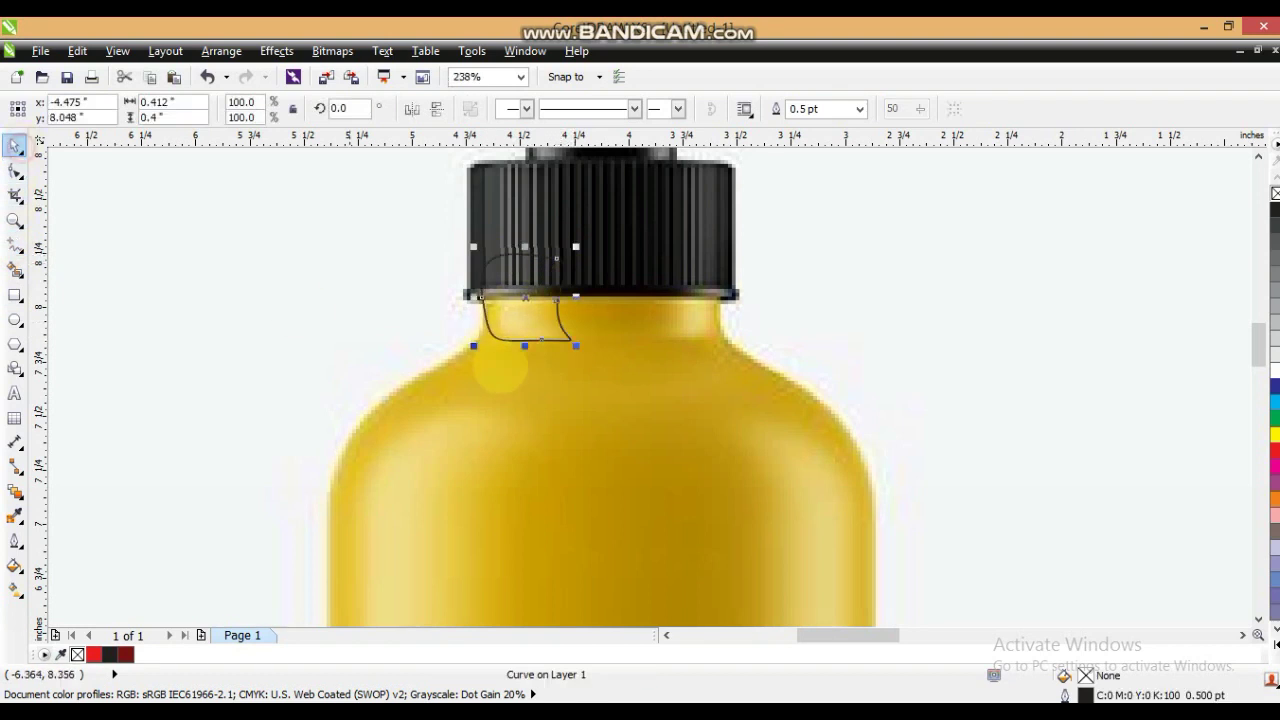
left_click_drag(473, 296, 486, 296)
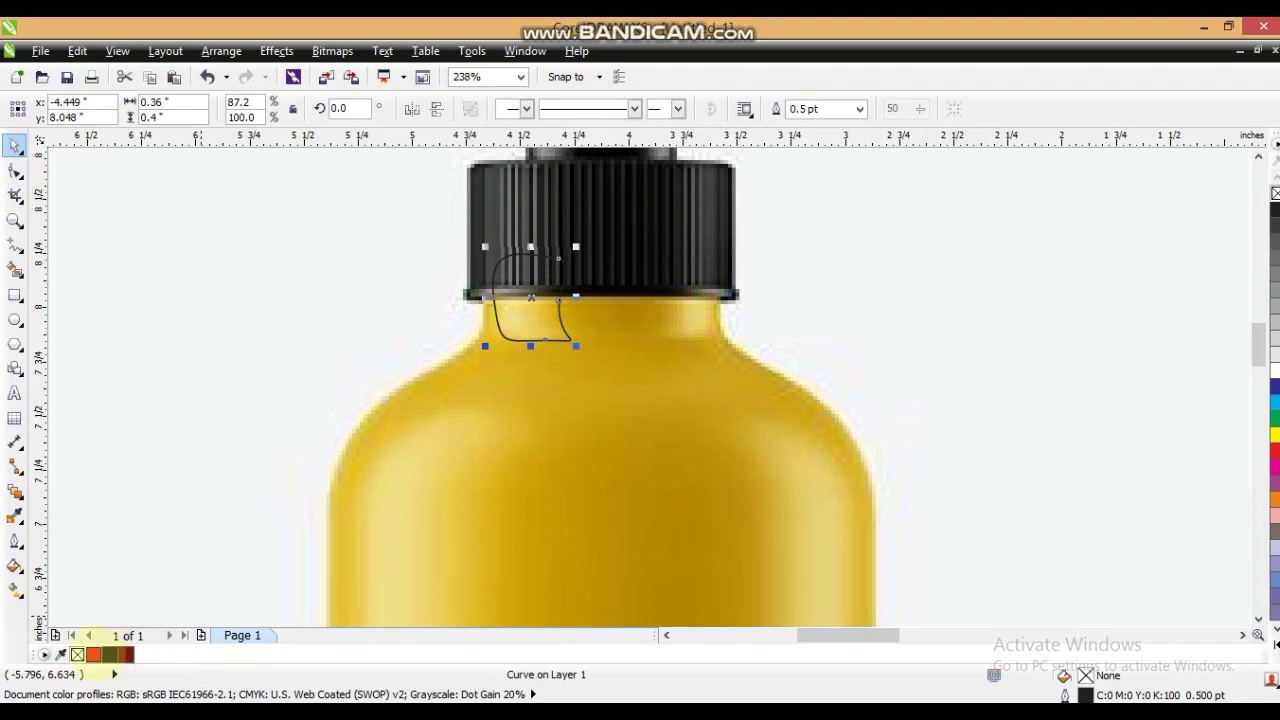
Step: Fill the neck highlight red without an outline and convert it to a 300 dpi CMYK bitmap
left_click(93, 654)
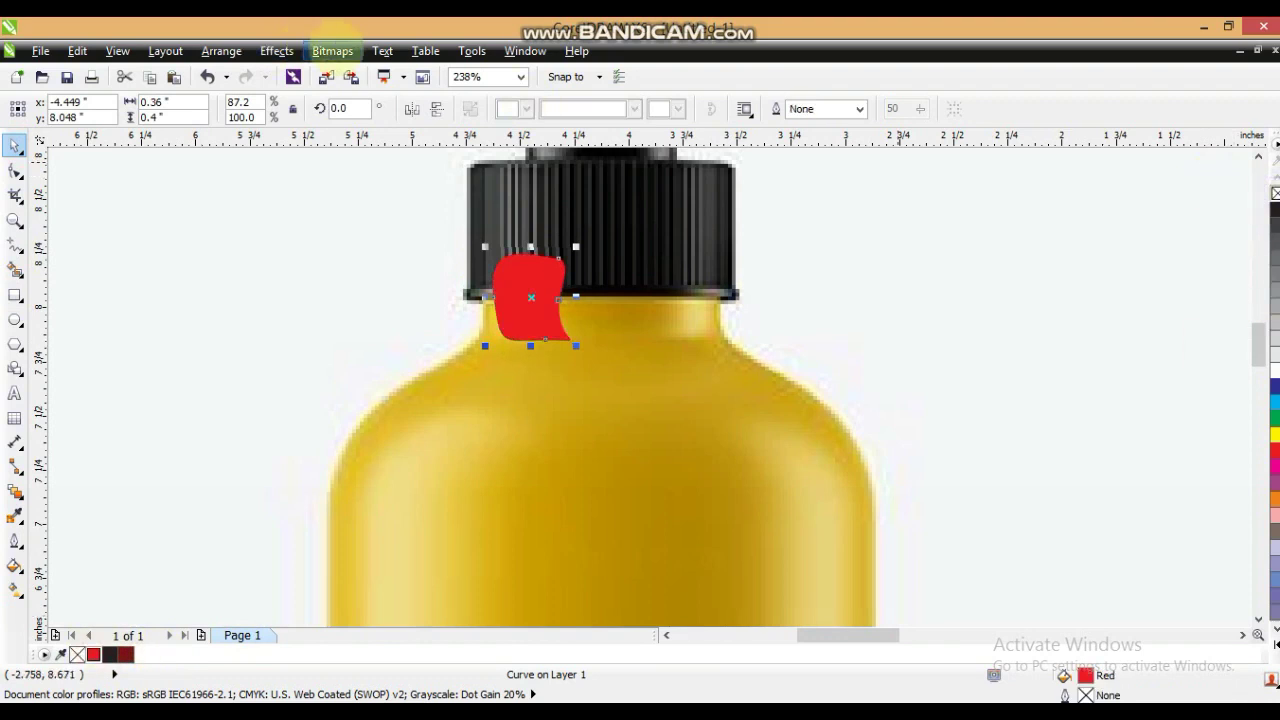
left_click(332, 50)
left_click(395, 71)
left_click(601, 478)
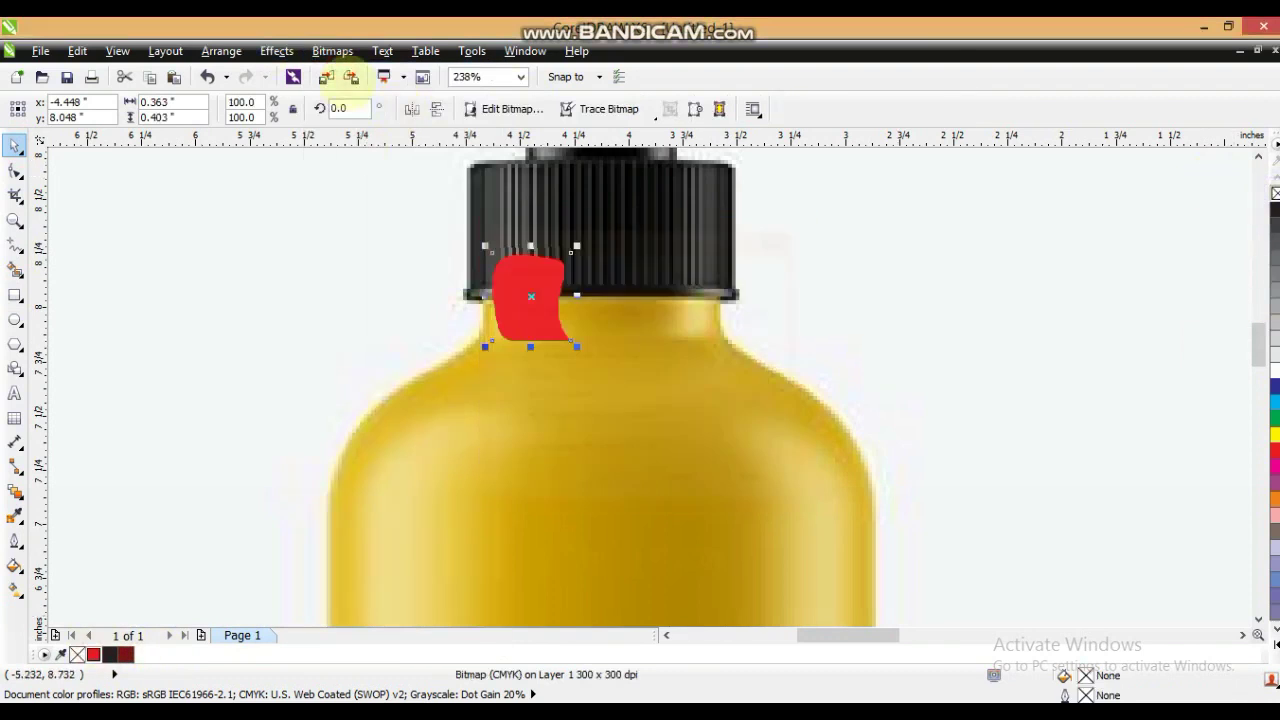
Step: Try a Gaussian blur with a 26-pixel radius on the red neck highlight bitmap
left_click(332, 50)
mouse_move(417, 465)
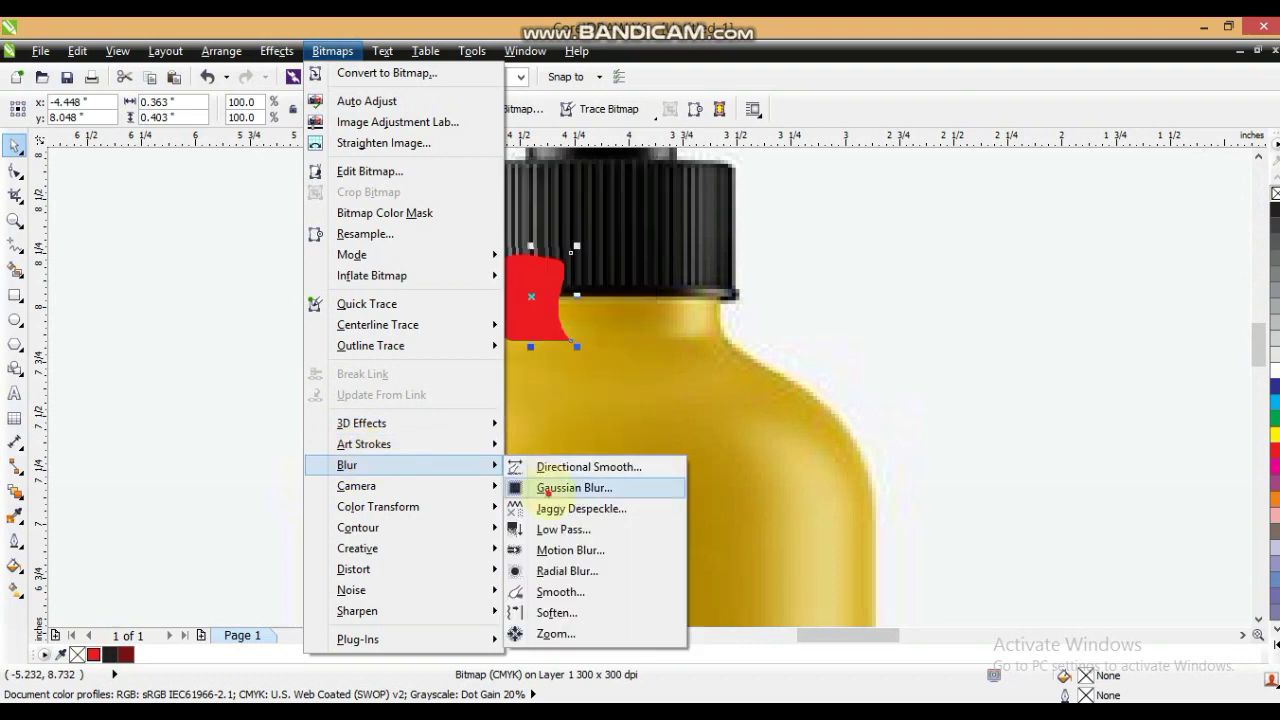
left_click(572, 488)
left_click(504, 412)
left_click_drag(640, 303, 914, 290)
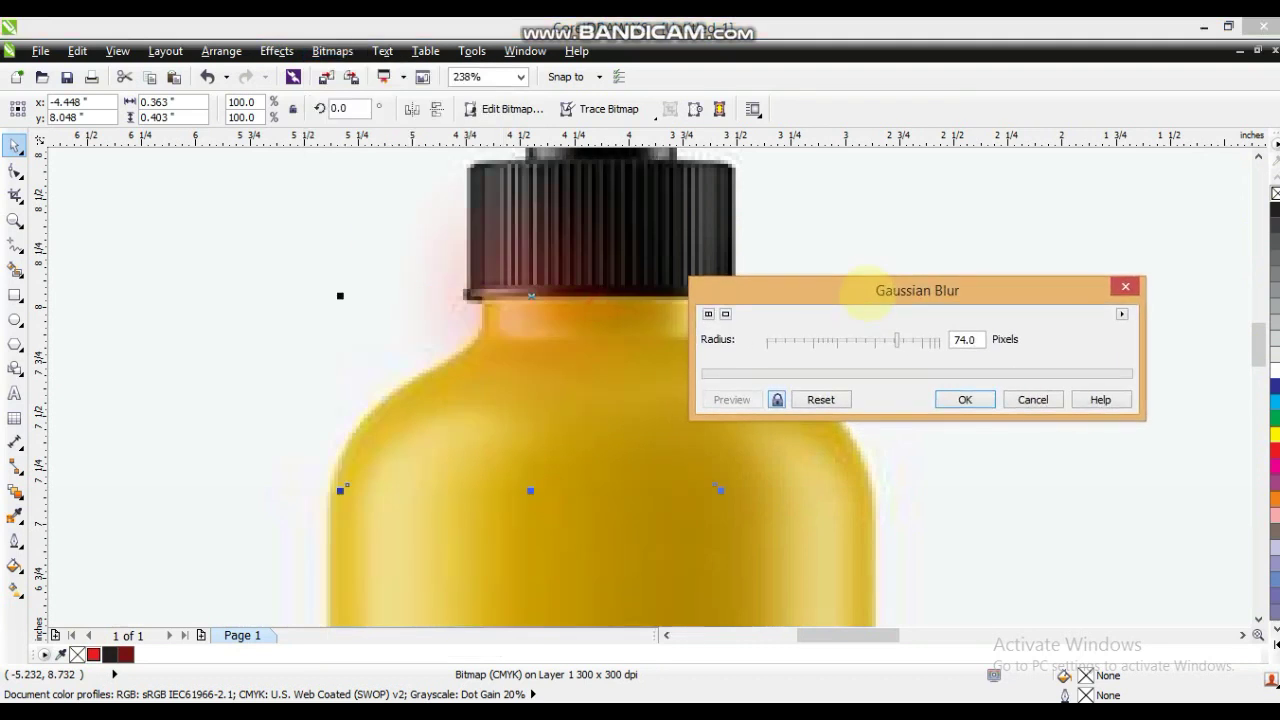
left_click_drag(897, 341, 840, 342)
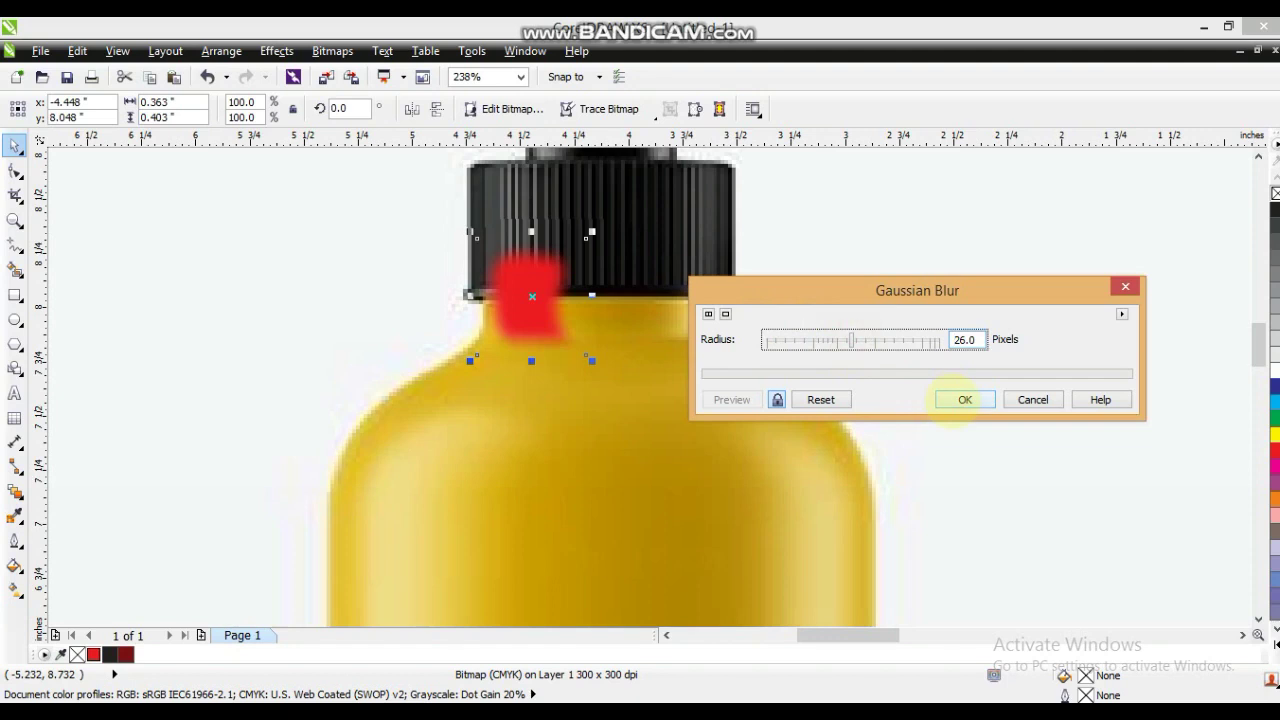
left_click(964, 399)
key("ctrl+z")
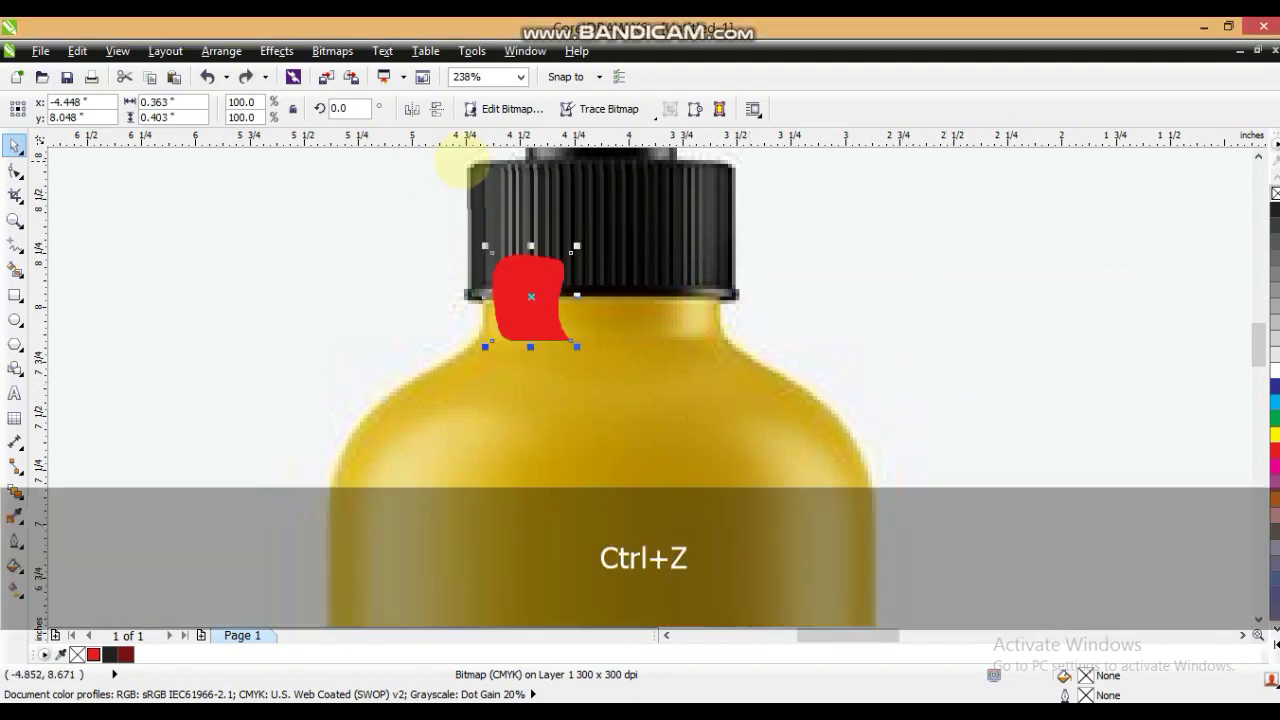
Step: Apply a Gaussian blur with a 9.6-pixel radius to the red neck highlight bitmap
left_click(332, 51)
mouse_move(385, 428)
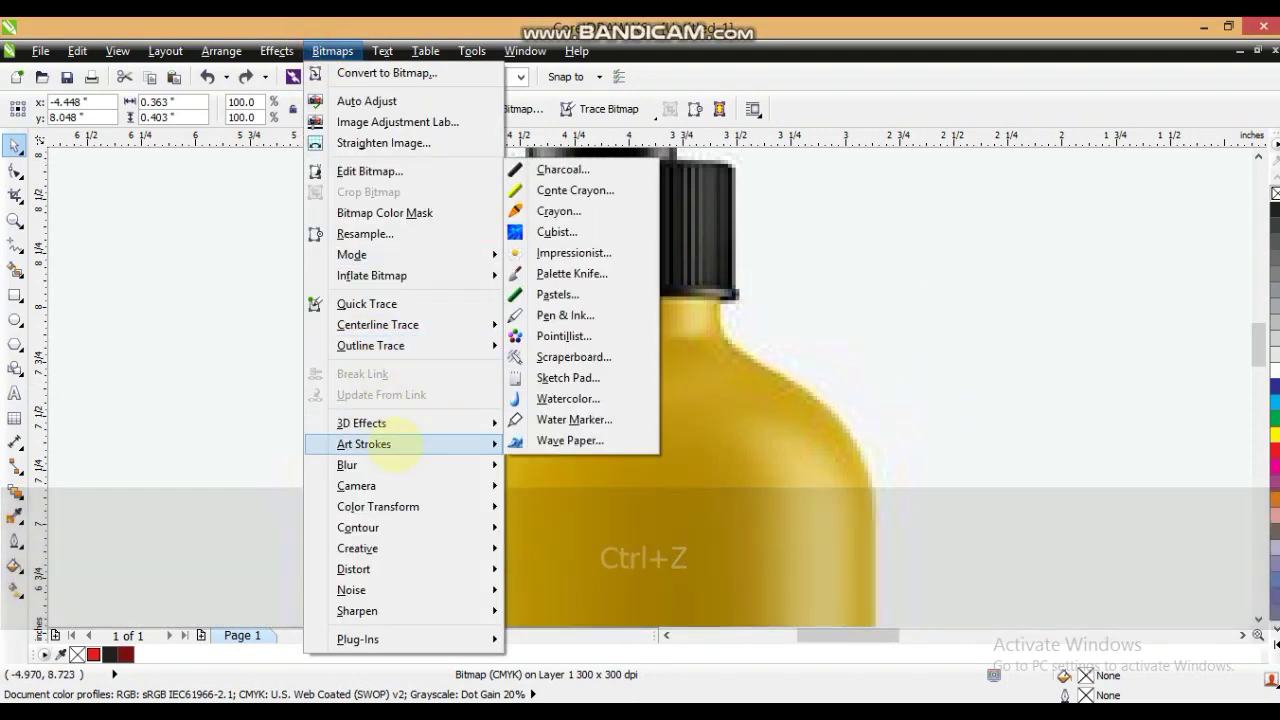
mouse_move(414, 463)
left_click(560, 488)
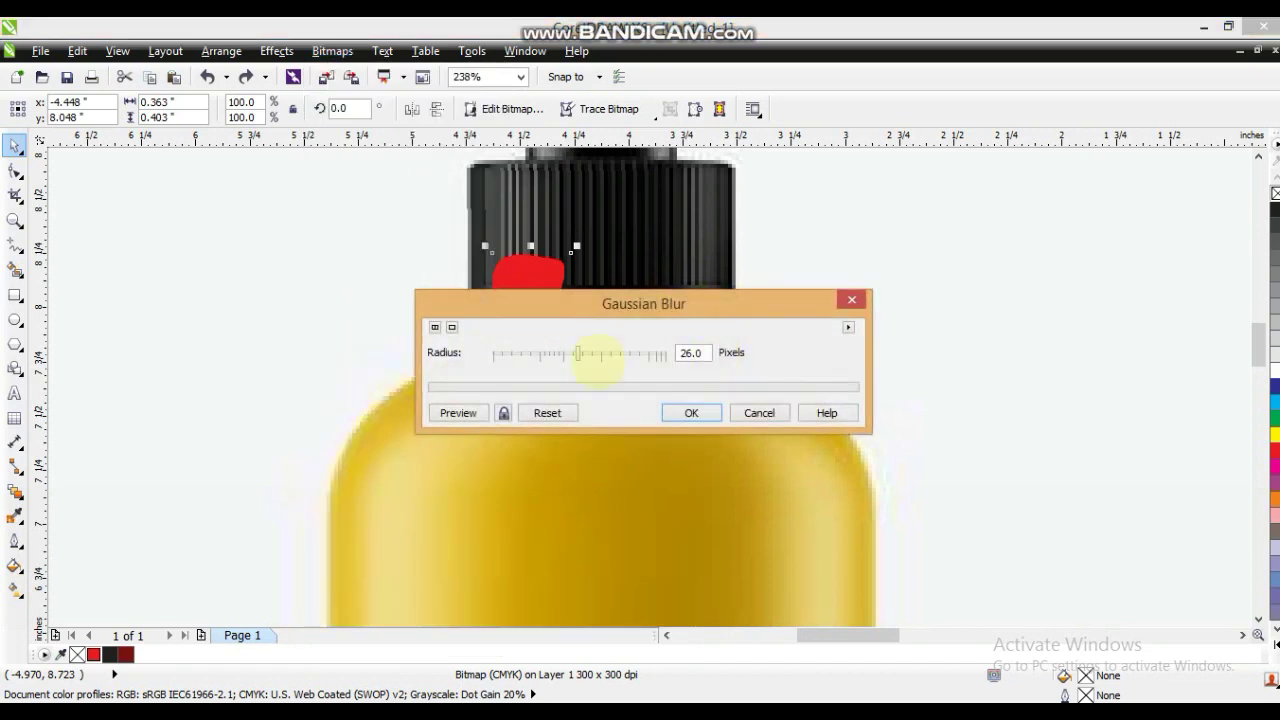
left_click_drag(625, 305, 831, 301)
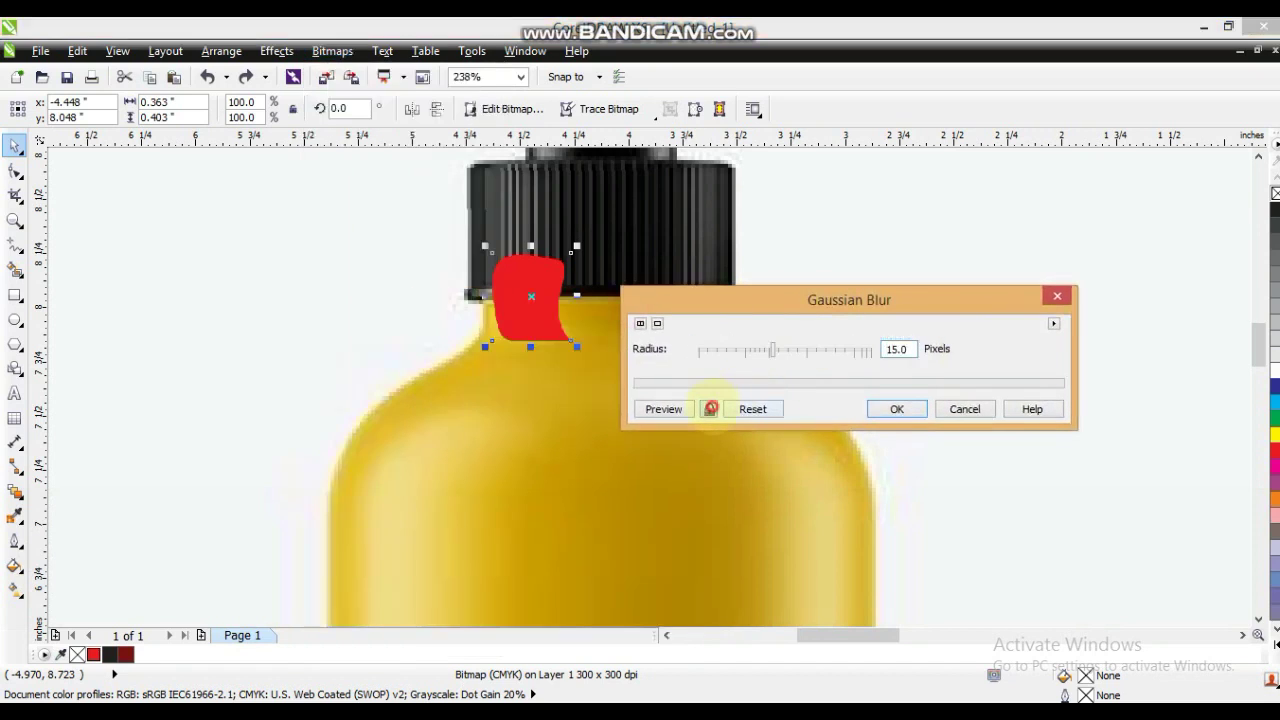
left_click(710, 408)
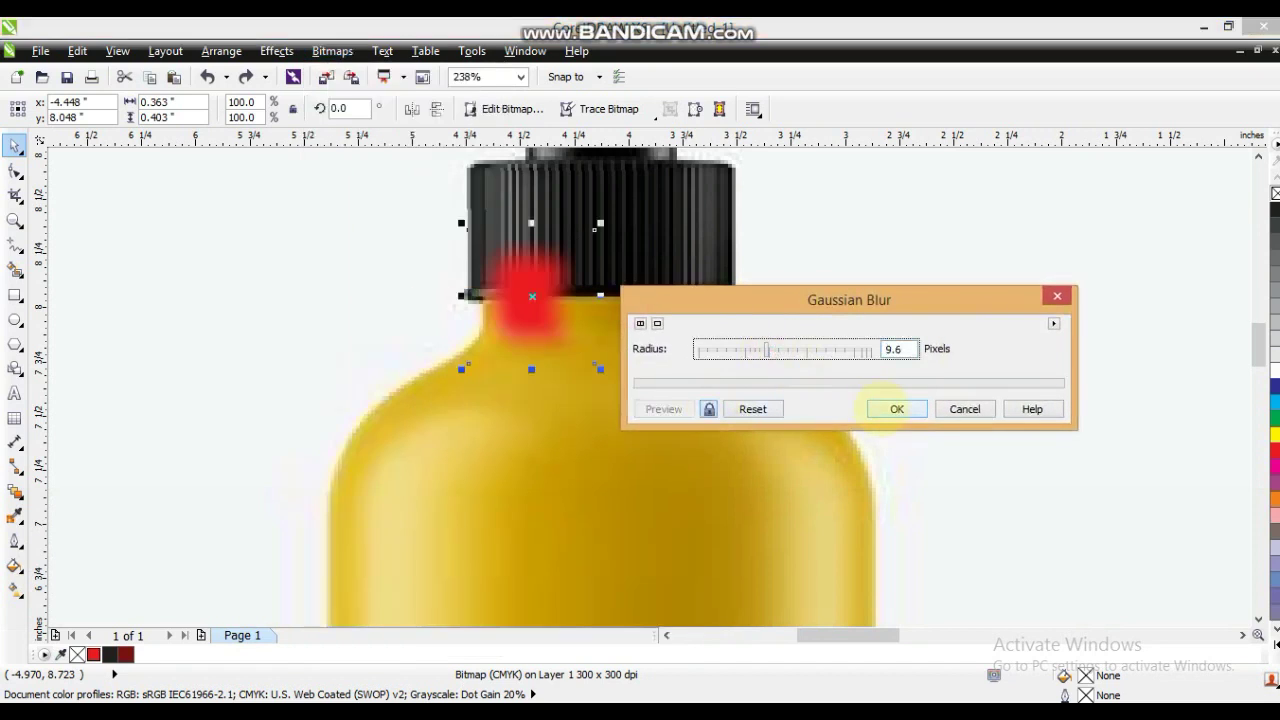
left_click(897, 409)
Step: Duplicate the blurred neck highlight, mirror the copy horizontally onto the right part of the neck, and group both highlights
key("KP_Add")
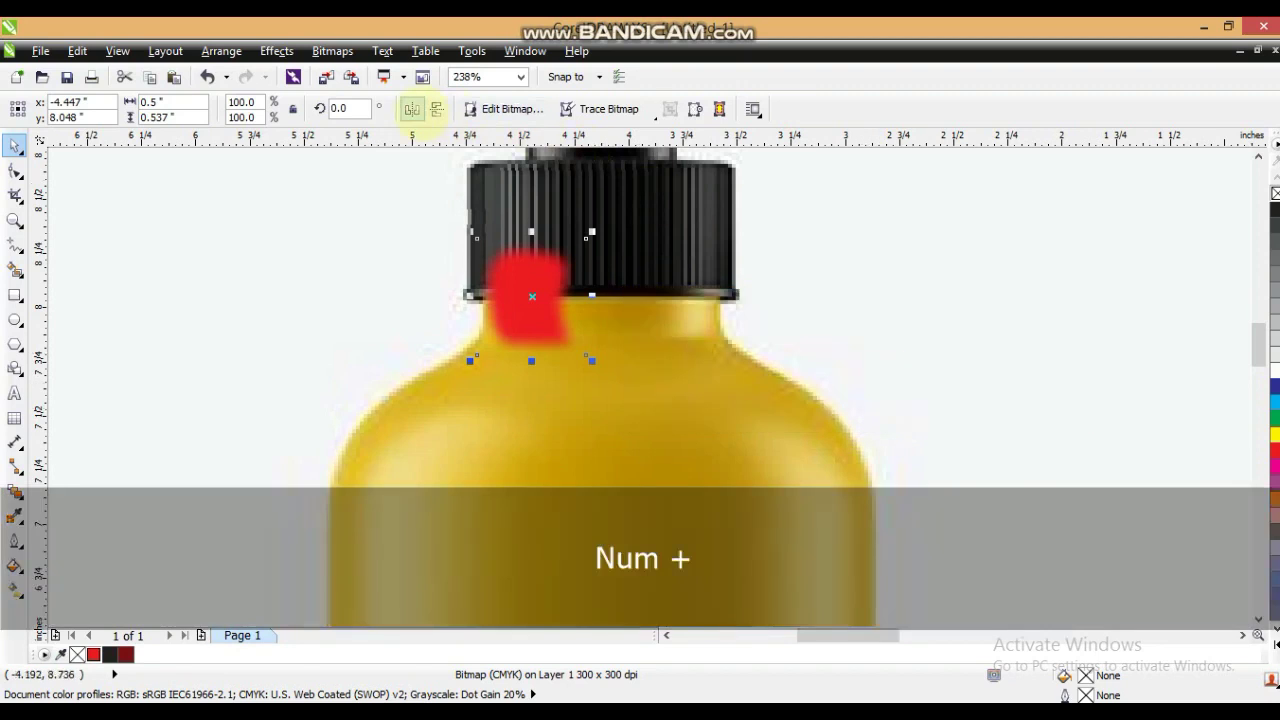
left_click(420, 112)
left_click_drag(539, 303, 687, 319)
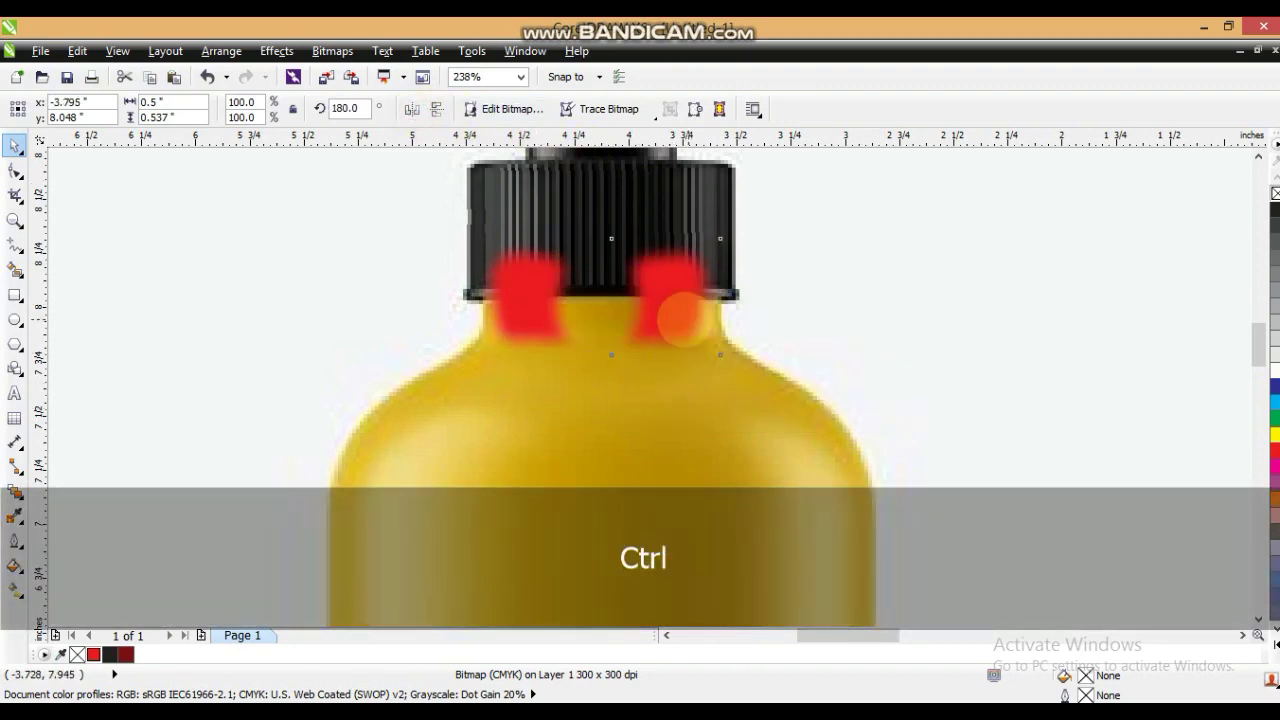
left_click(525, 298, "shift")
key("ctrl+g")
Step: Centre the neck highlight group horizontally on the dark red bottle body
key("F3")
key("F3")
left_click(203, 347, "shift")
key("c")
key("Escape")
Step: Apply a uniform transparency in Normal mode to the neck highlight group and lower it below 50
left_click(136, 318)
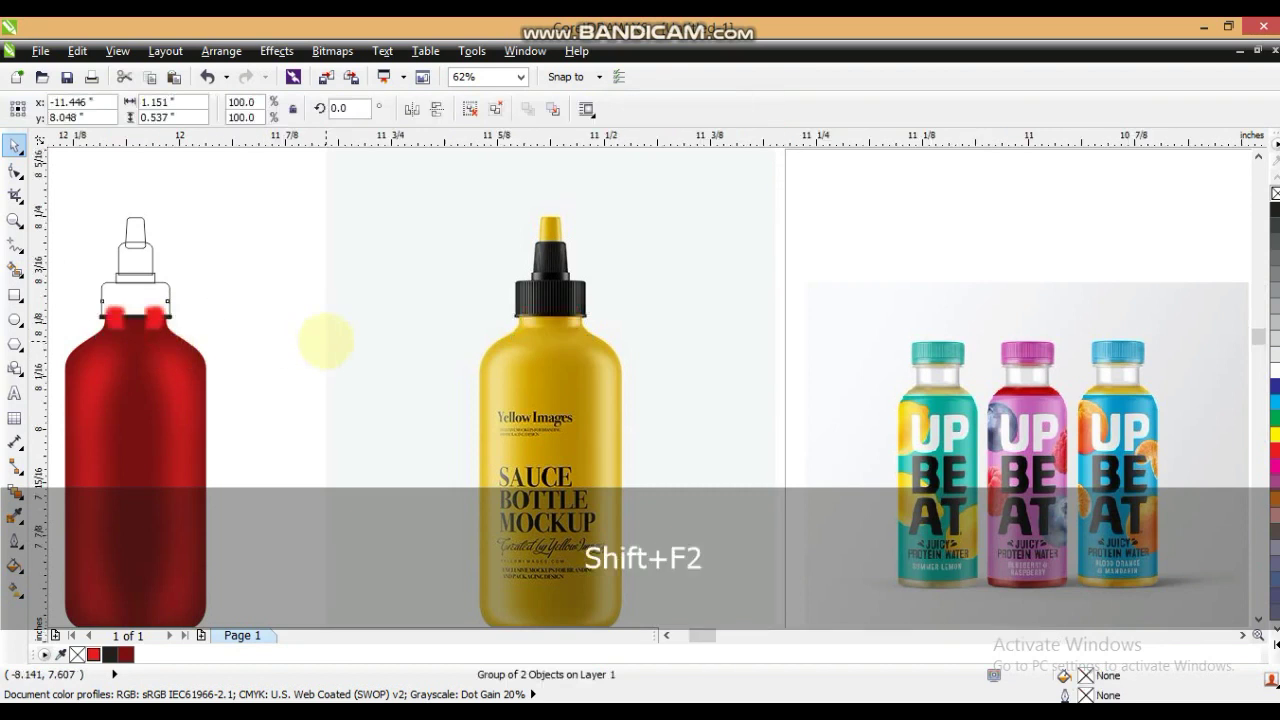
key("shift+F2")
left_click(15, 490)
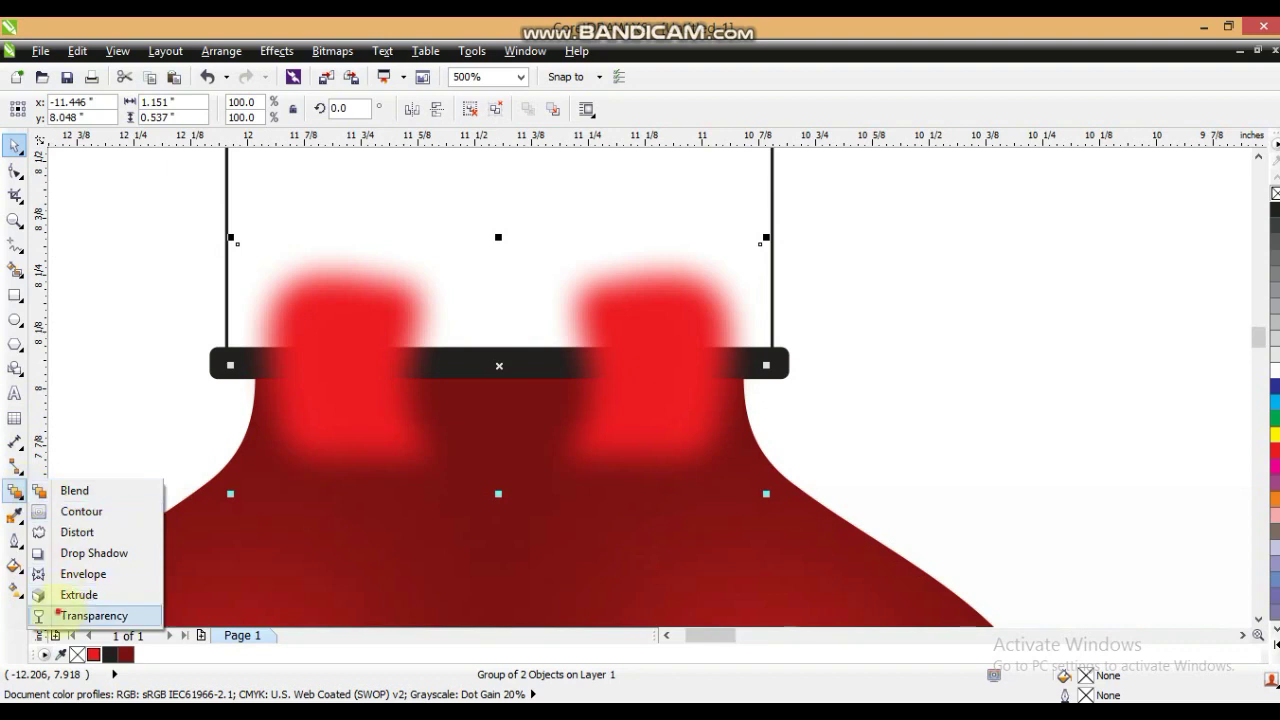
left_click(88, 615)
left_click(130, 109)
left_click(100, 133)
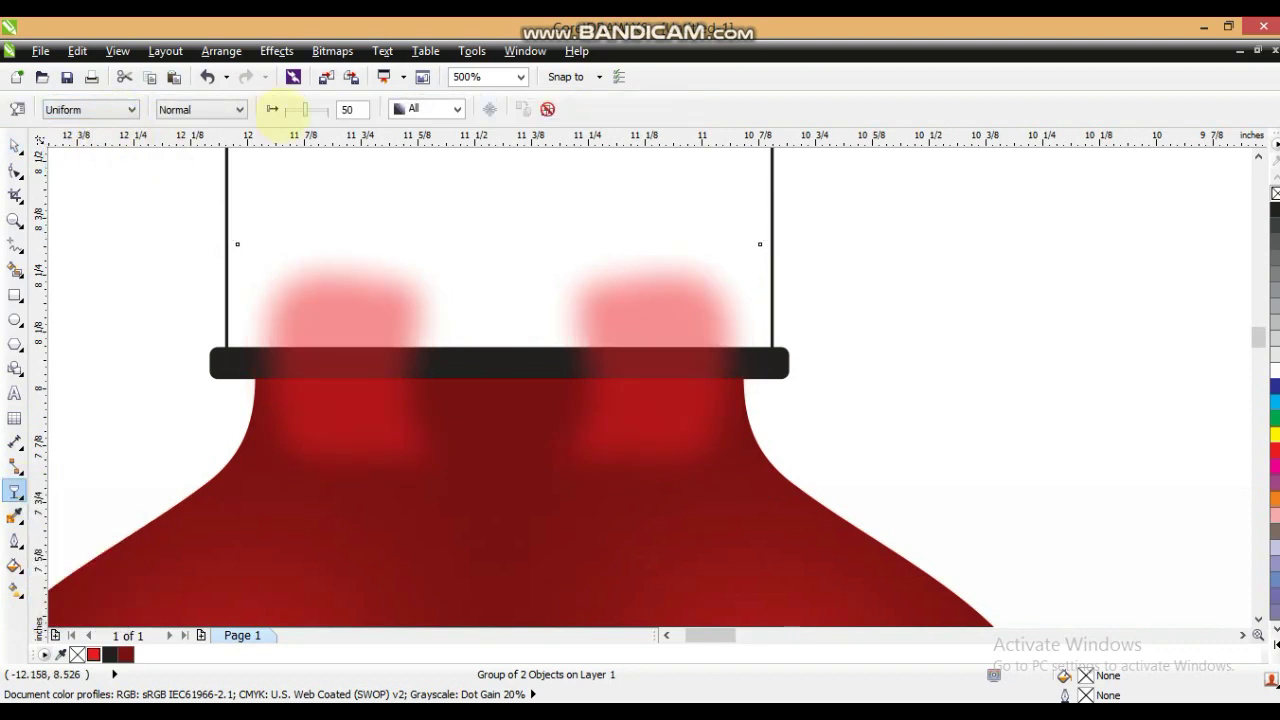
left_click(290, 110)
left_click(14, 147)
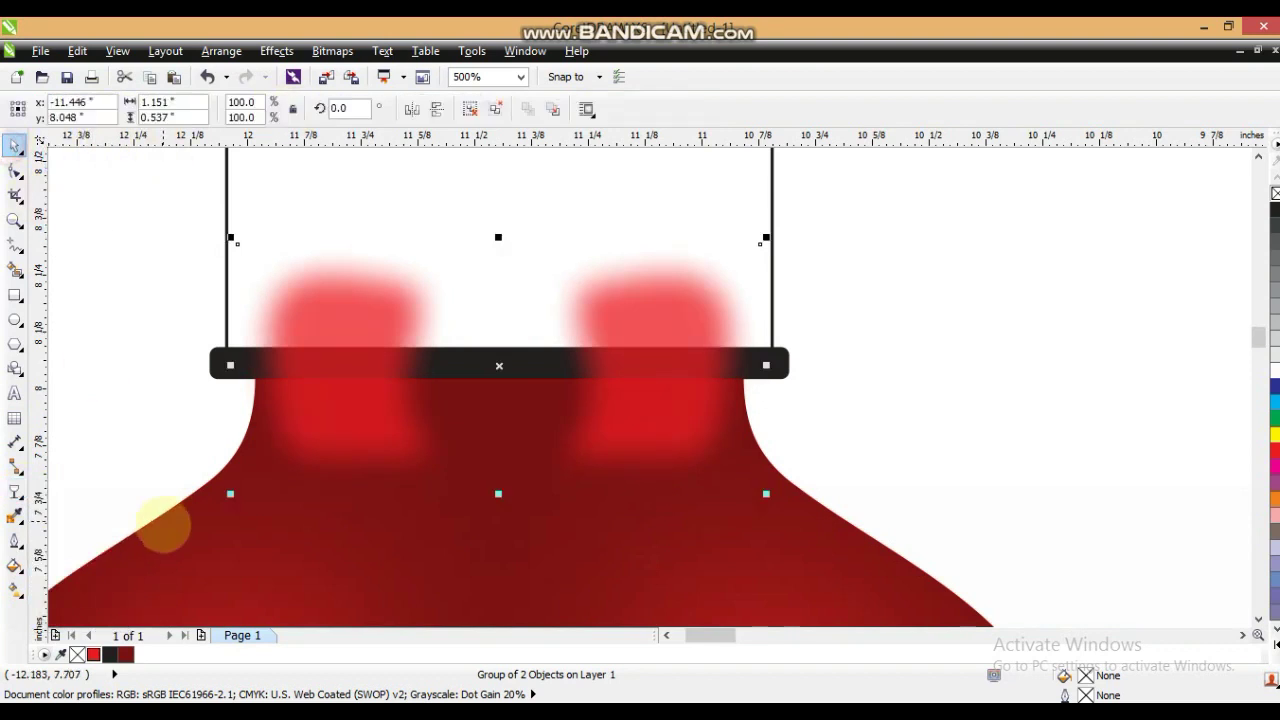
Step: PowerClip the semi-transparent neck highlight group inside the dark red bottle body
key("w")
left_click(163, 527)
key("shift+F2")
key("F3")
key("Escape")
Step: Fill the thin ring at the base of the cap with C100 M100 Y100 K100 black
left_click(14, 220)
left_click_drag(448, 170, 789, 393)
key("space")
left_click(576, 310)
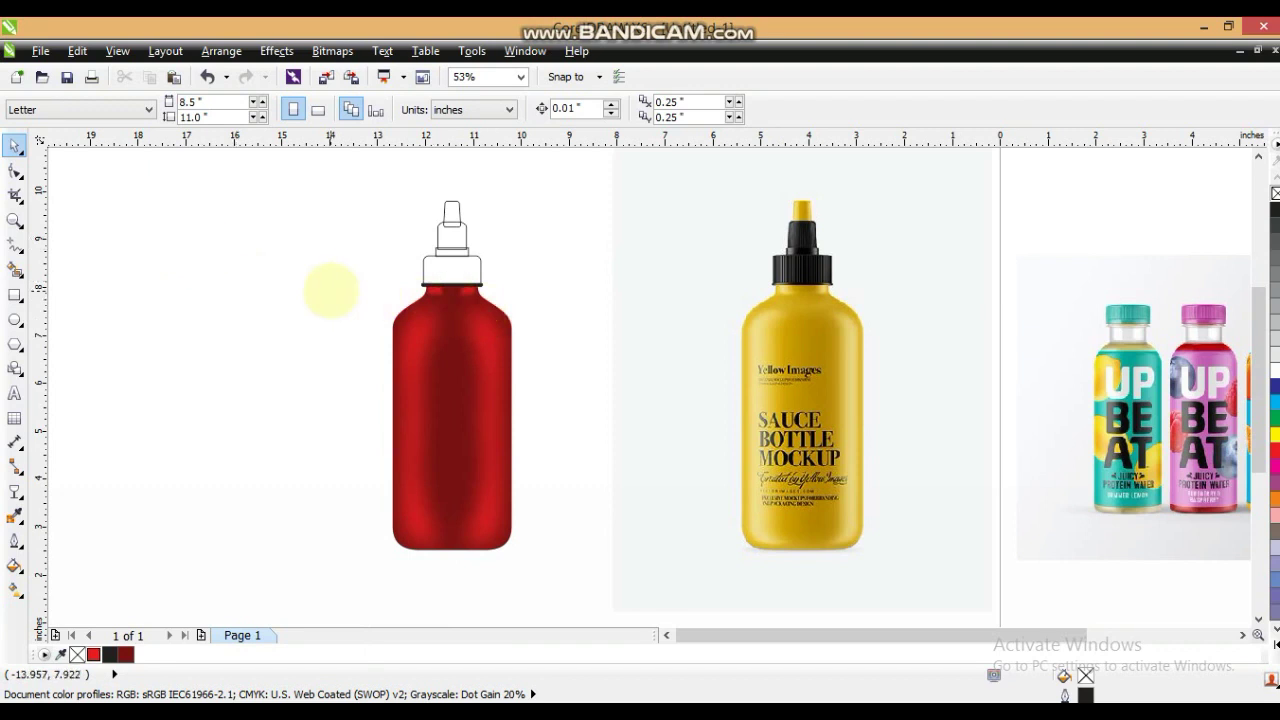
left_click(14, 220)
left_click_drag(351, 244, 884, 331)
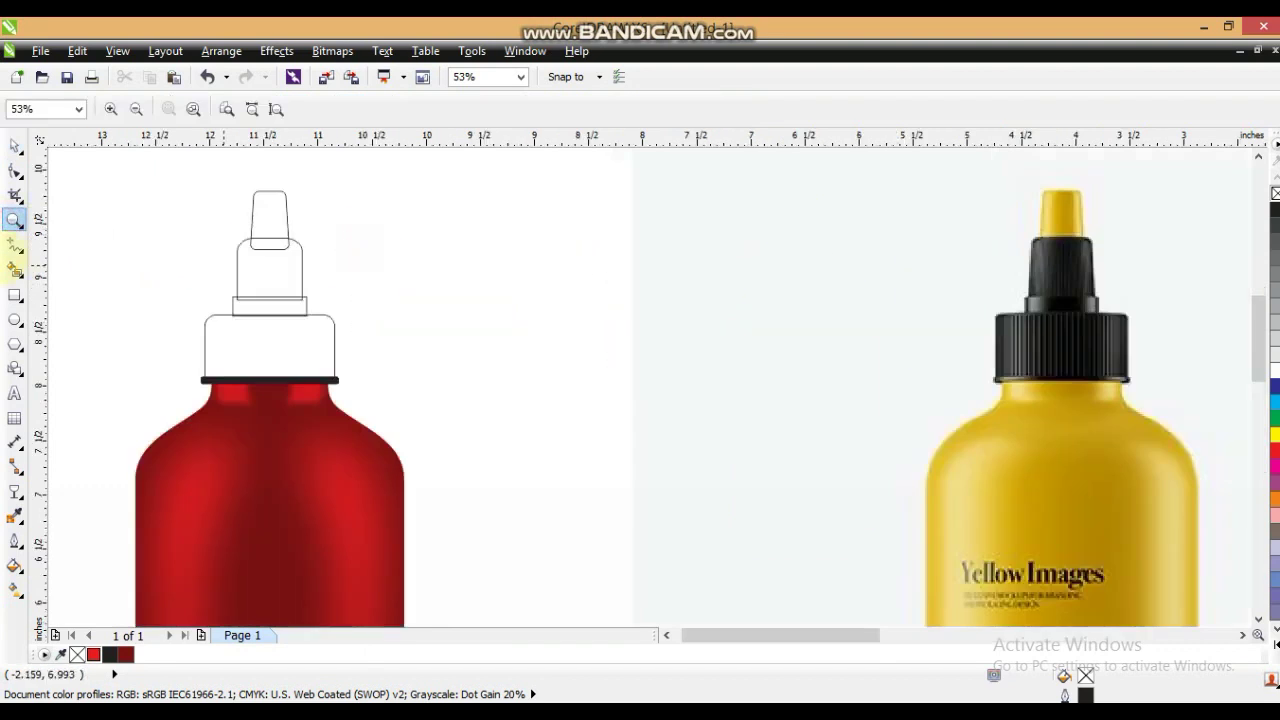
left_click(14, 147)
left_click(330, 380)
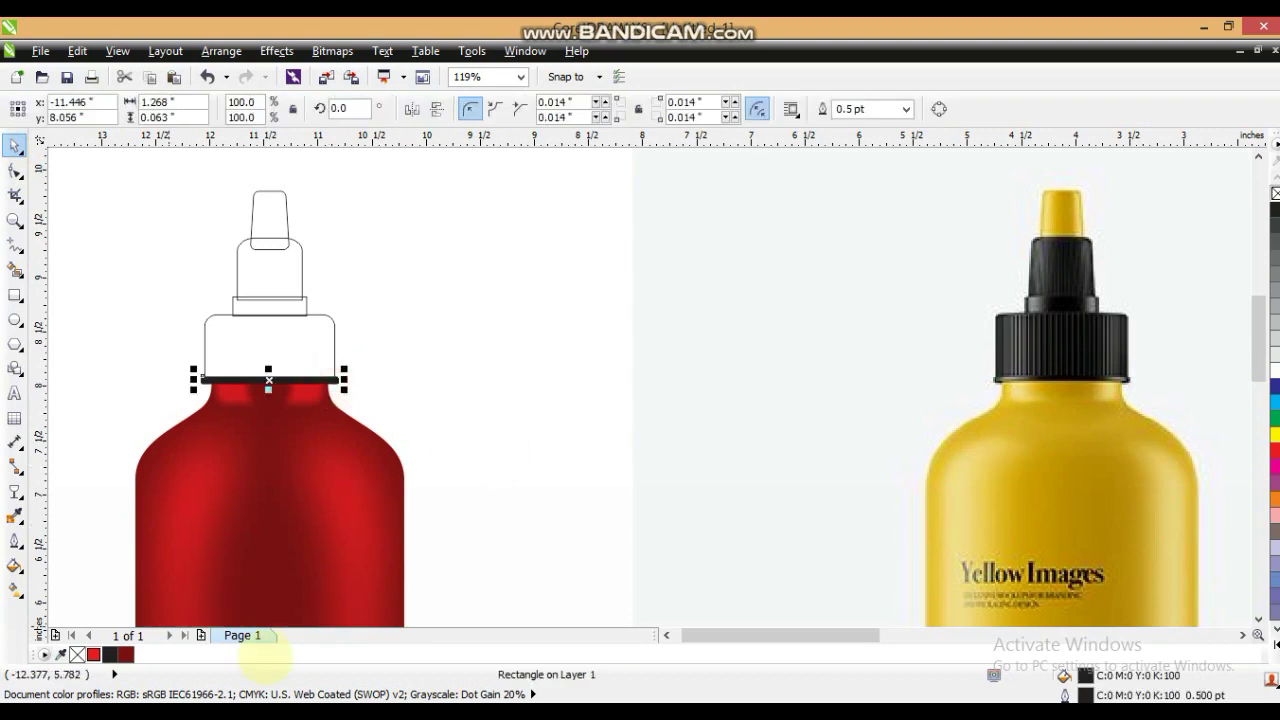
left_click(1274, 645)
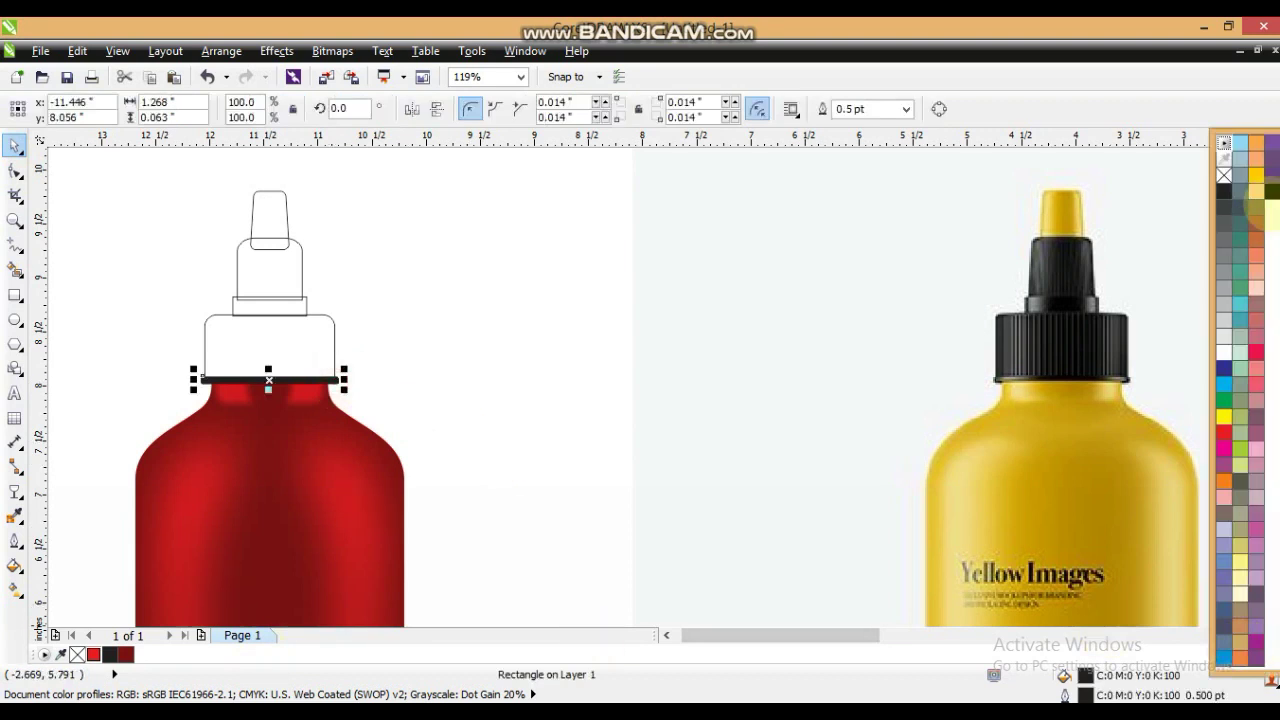
left_click(1271, 191)
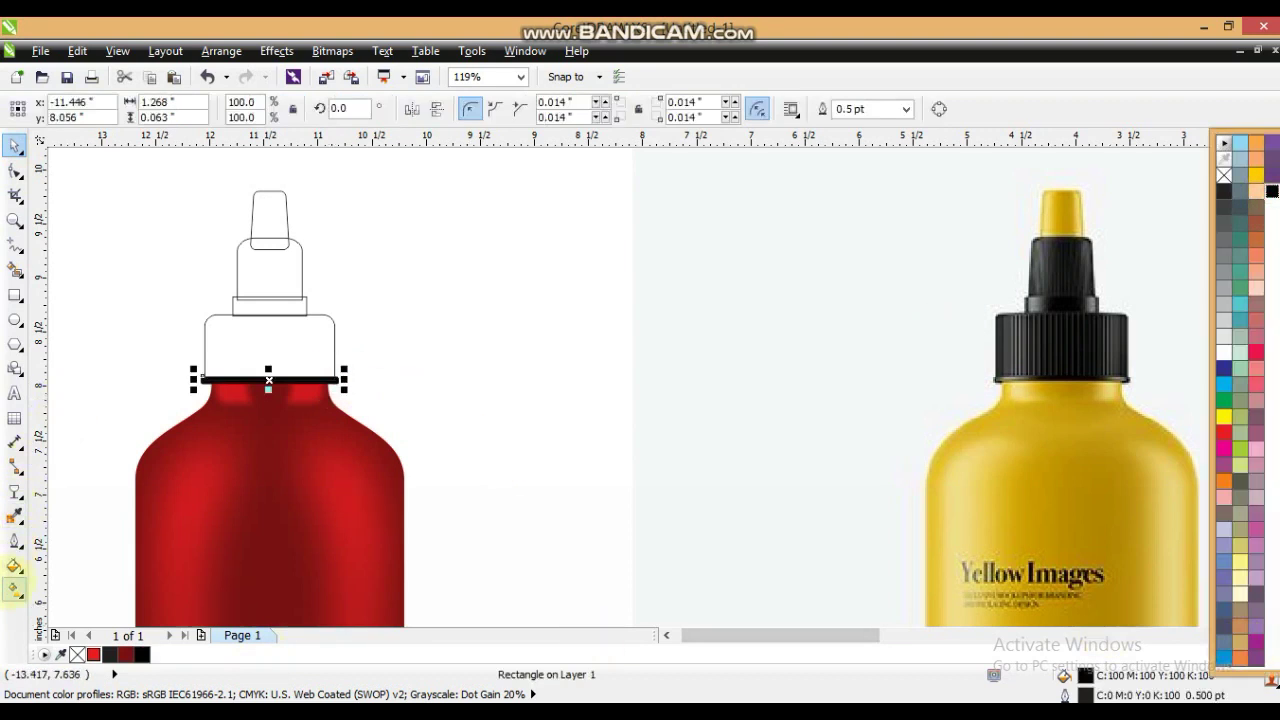
Step: Give the cap's base ring a horizontal linear gradient with black at both ends, near the middle and at 26%
left_click(14, 590)
mouse_move(198, 374)
left_mouse_down()
mouse_move(370, 380)
mouse_move(339, 372)
left_mouse_up()
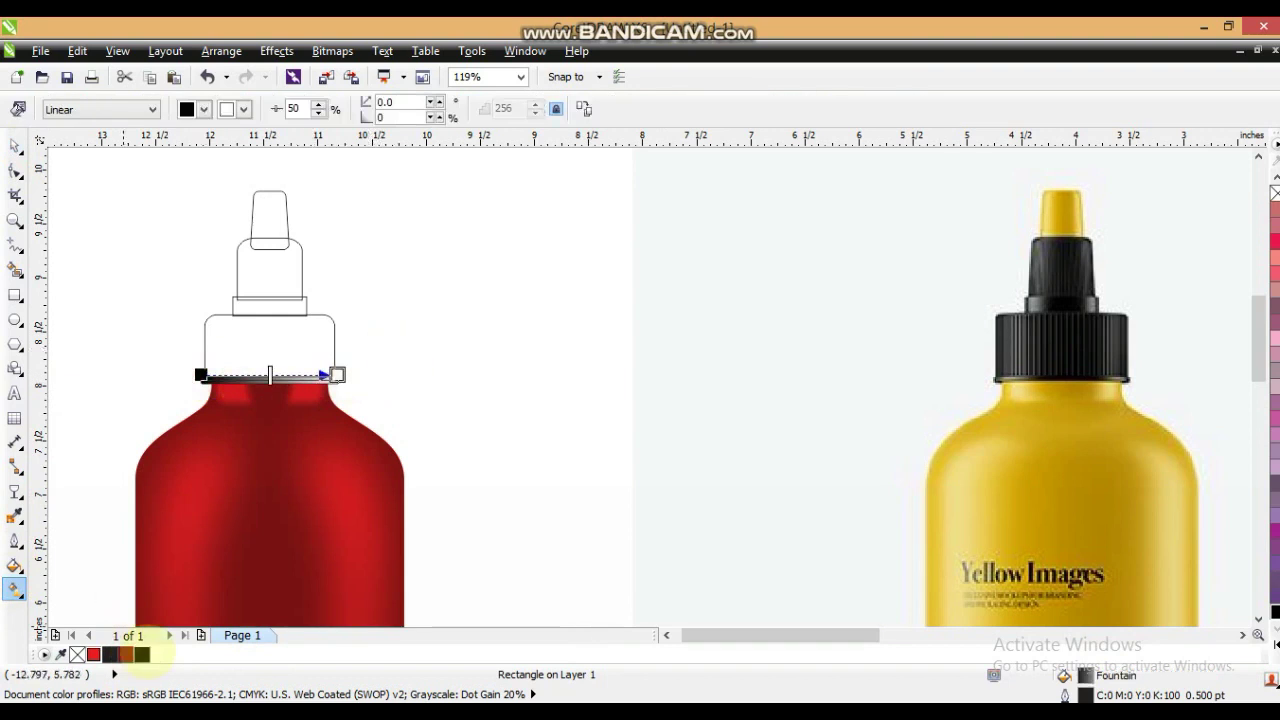
left_click_drag(142, 654, 338, 375)
left_click_drag(142, 654, 275, 375)
left_click_drag(138, 656, 236, 375)
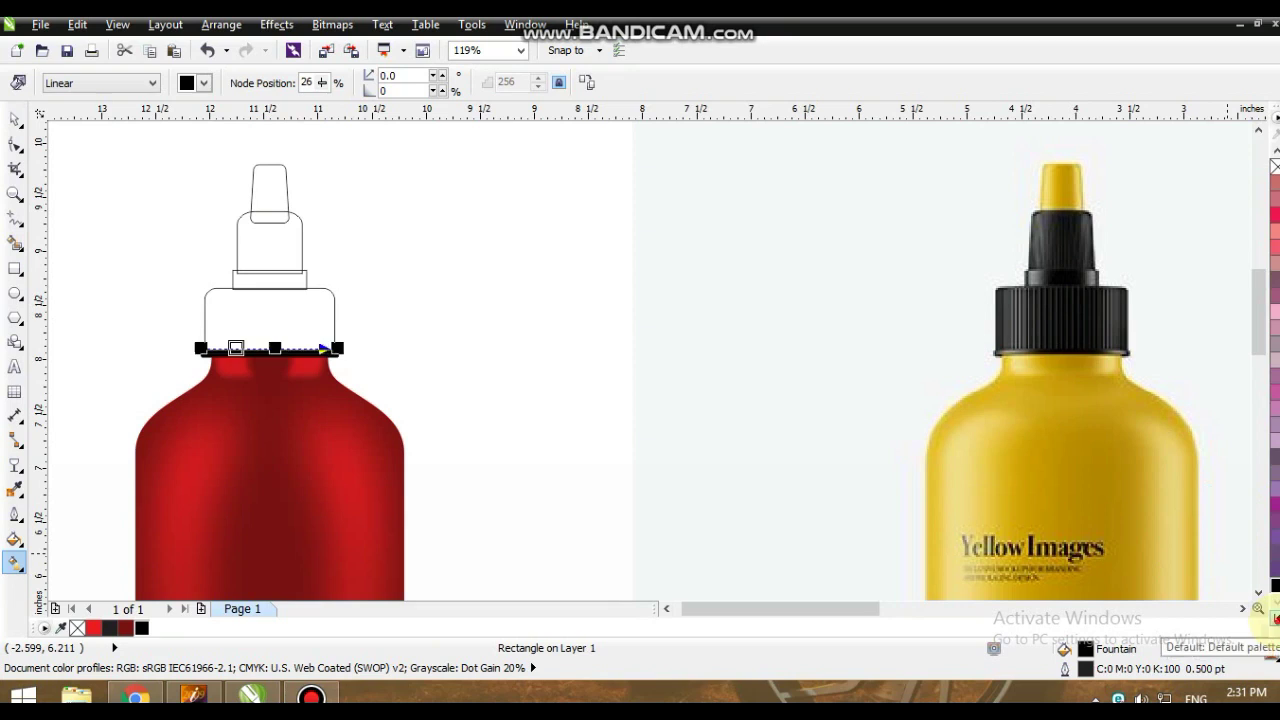
Step: Add two light grey stops to the ring's gradient, one at 13% and one between the middle and the right end
left_click(1276, 645)
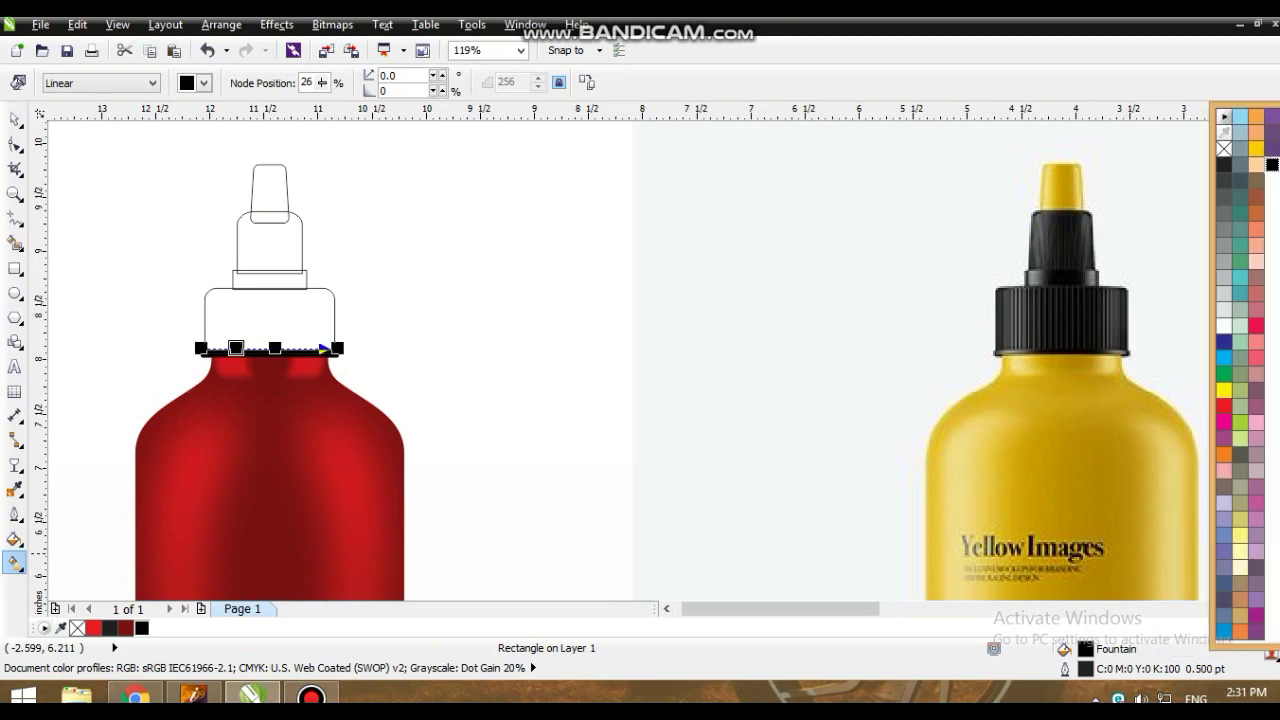
left_click_drag(1224, 295, 302, 348)
left_click_drag(1227, 295, 228, 348)
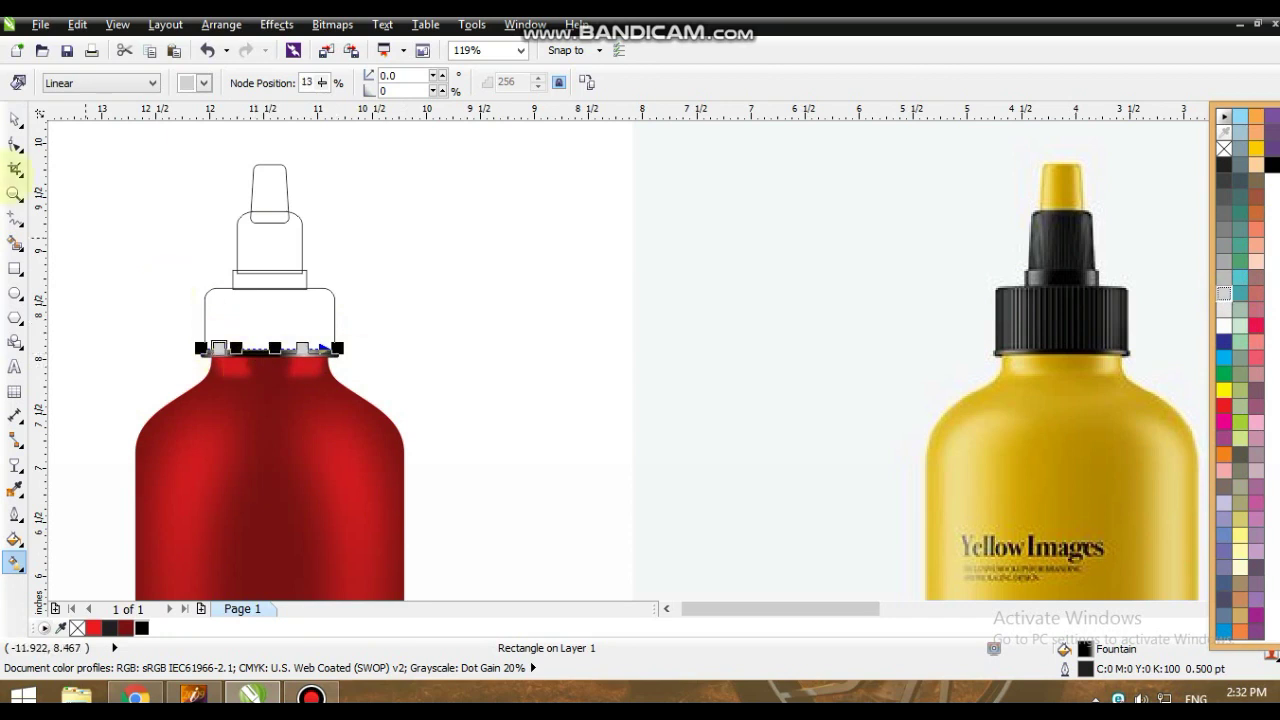
left_click(15, 119)
left_click(89, 234)
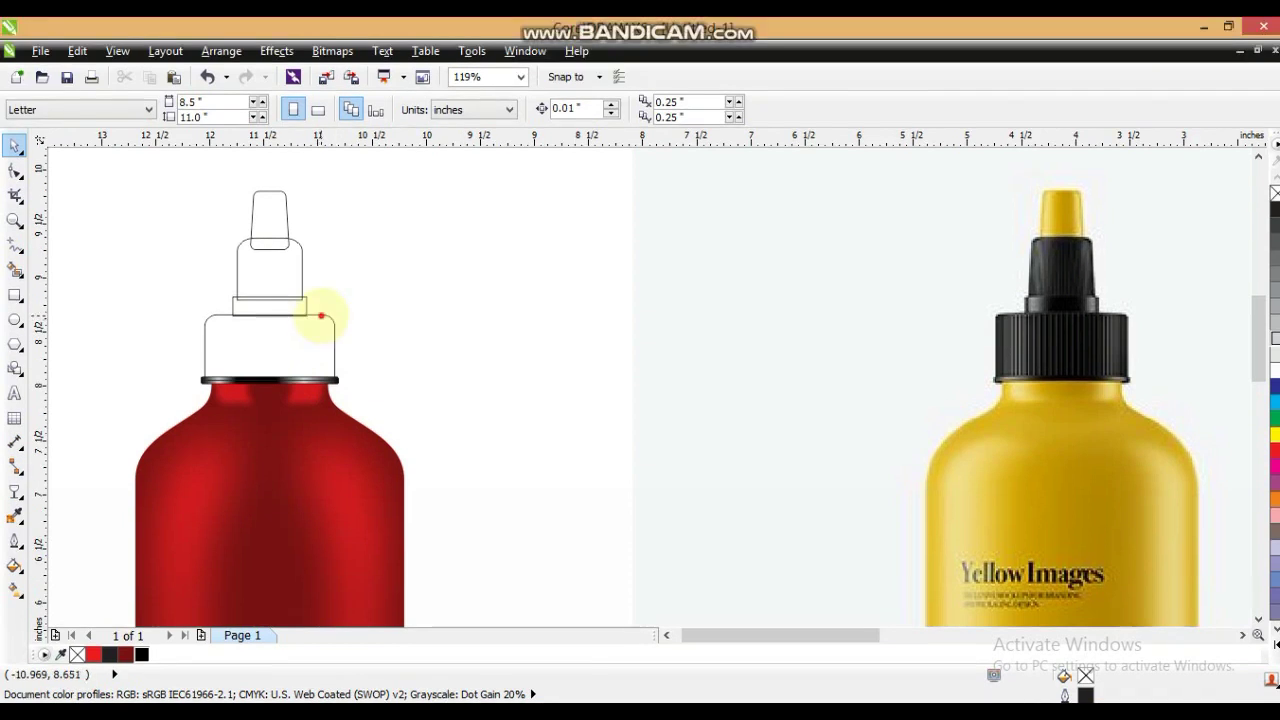
Step: Fill the cap rectangle with C100 M100 Y100 K100 black and move it behind the base ring
left_click(320, 316)
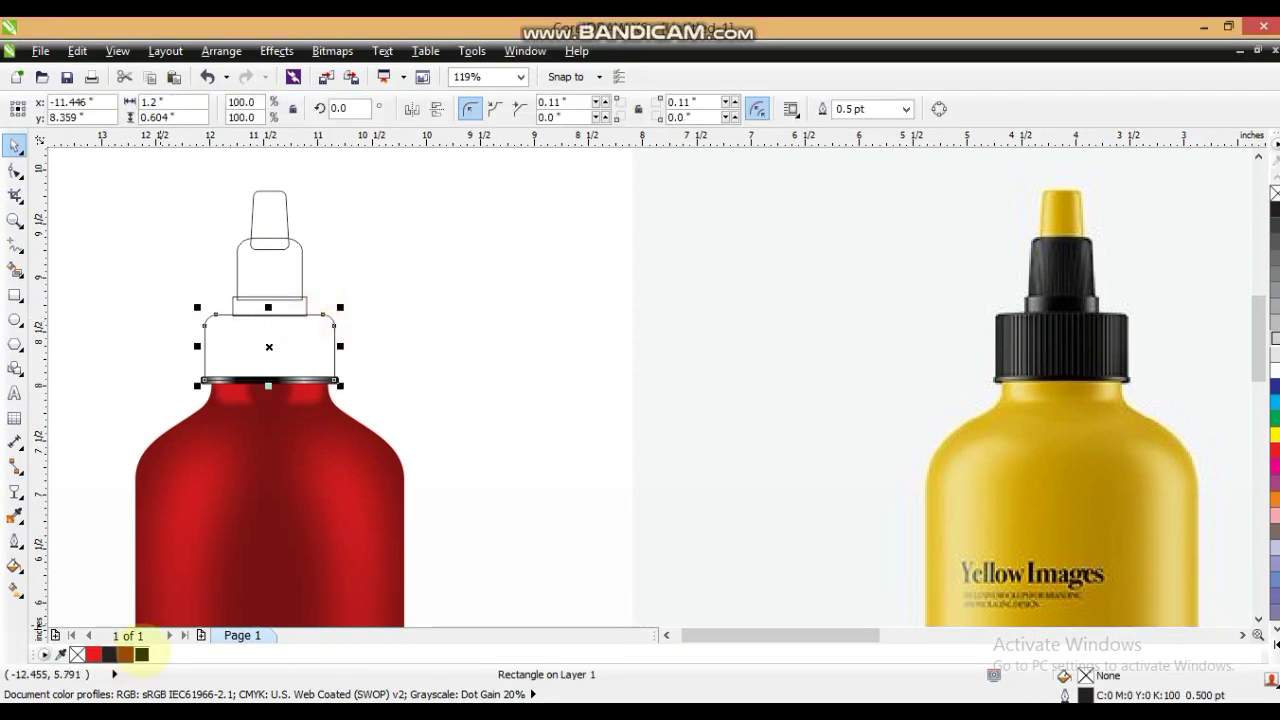
left_click(141, 654)
key("ctrl+Page_Down")
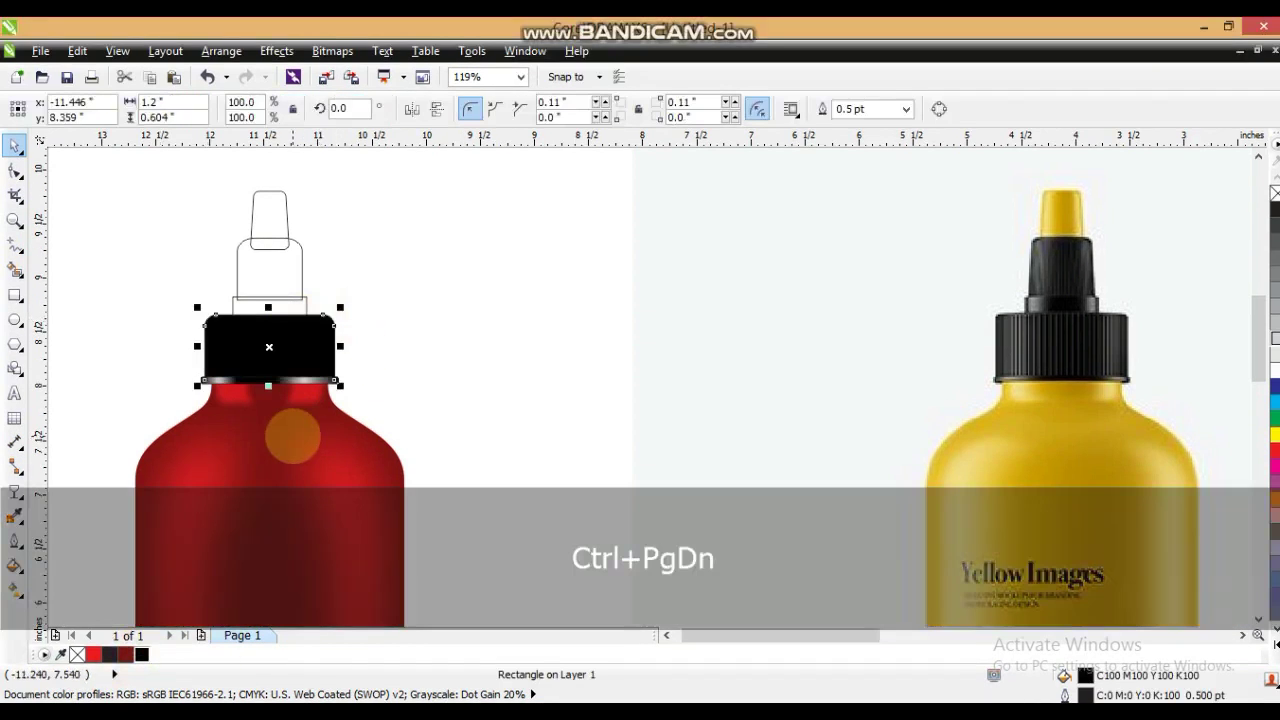
left_click(149, 314)
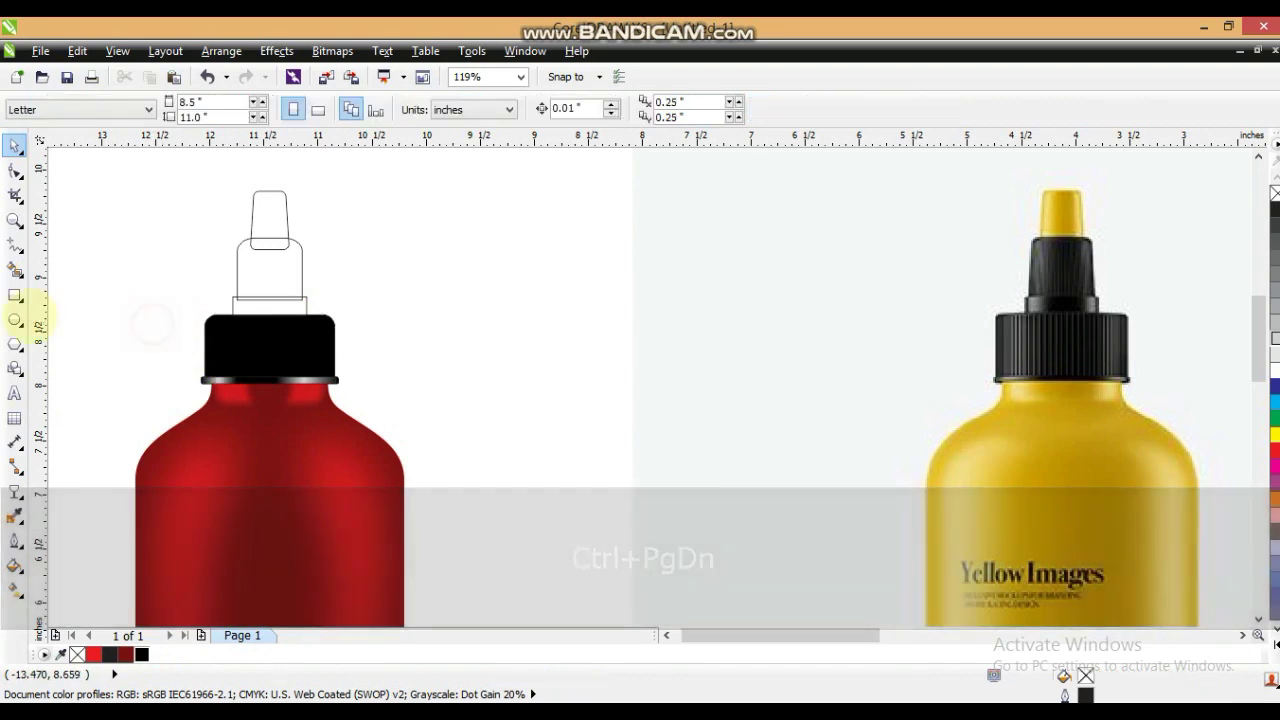
Step: Draw a tall, narrow rectangle about 0.026 inches wide and 1.146 inches high in the empty area beside the cap
left_click(15, 295)
left_click_drag(449, 253, 447, 381)
key("space")
Step: Duplicate the narrow rectangle slightly to the right and repeat the duplication to build an evenly spaced row of 35 strips
left_click(446, 315)
left_click_drag(446, 315, 453, 318)
key("ctrl+r")
key("ctrl+r")
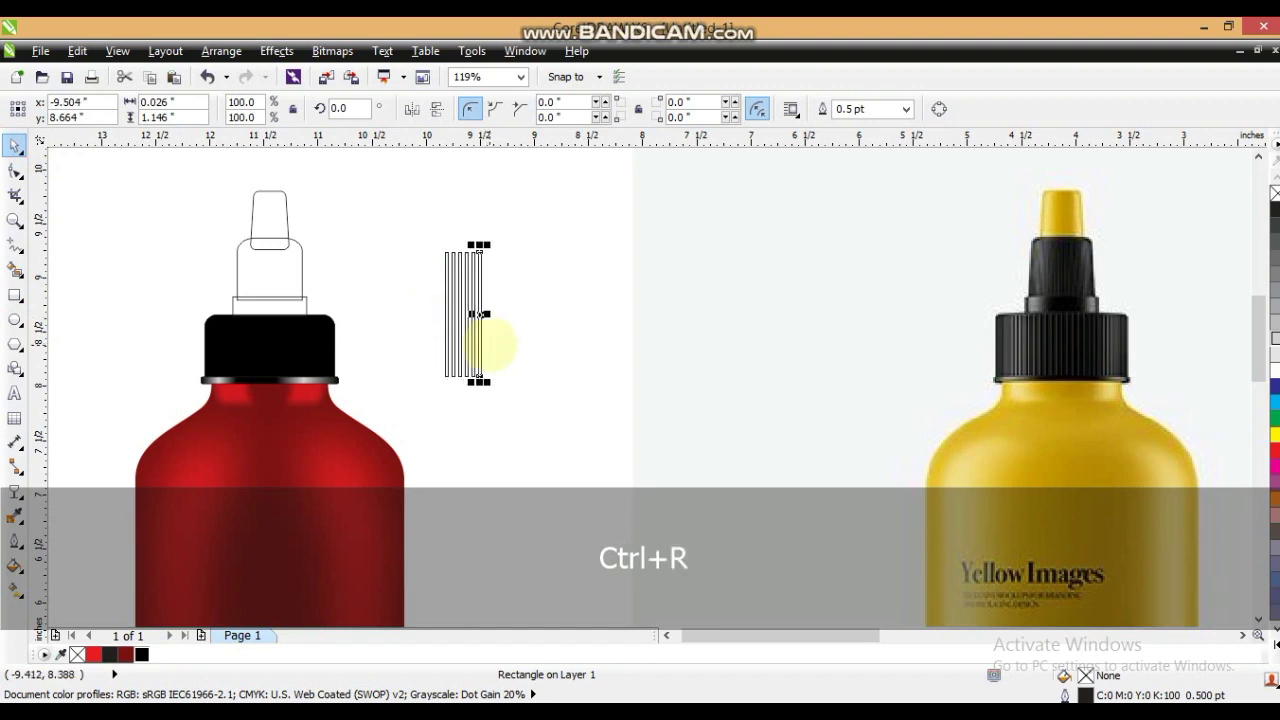
key("ctrl+r")
key("ctrl+r")
key("ctrl+r")
key("ctrl+r")
key("ctrl+r")
key("ctrl+r")
key("ctrl+r")
key("ctrl+r")
key("ctrl+r")
key("ctrl+r")
key("ctrl+r")
key("ctrl+r")
key("ctrl+r")
key("ctrl+r")
key("ctrl+r")
key("ctrl+r")
key("ctrl+r")
key("ctrl+r")
key("ctrl+r")
key("ctrl+r")
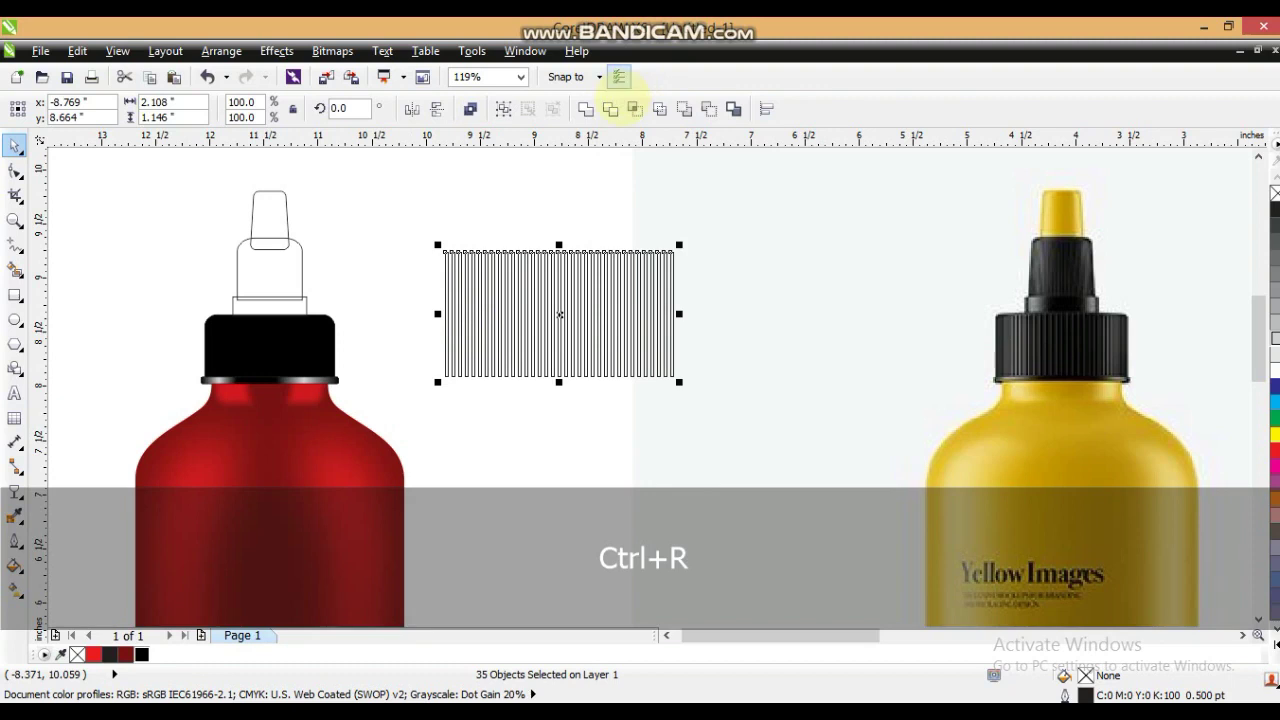
Step: Weld the row of strips into one curve and copy the gradient fill of the cap's base ring onto it
left_click(587, 109)
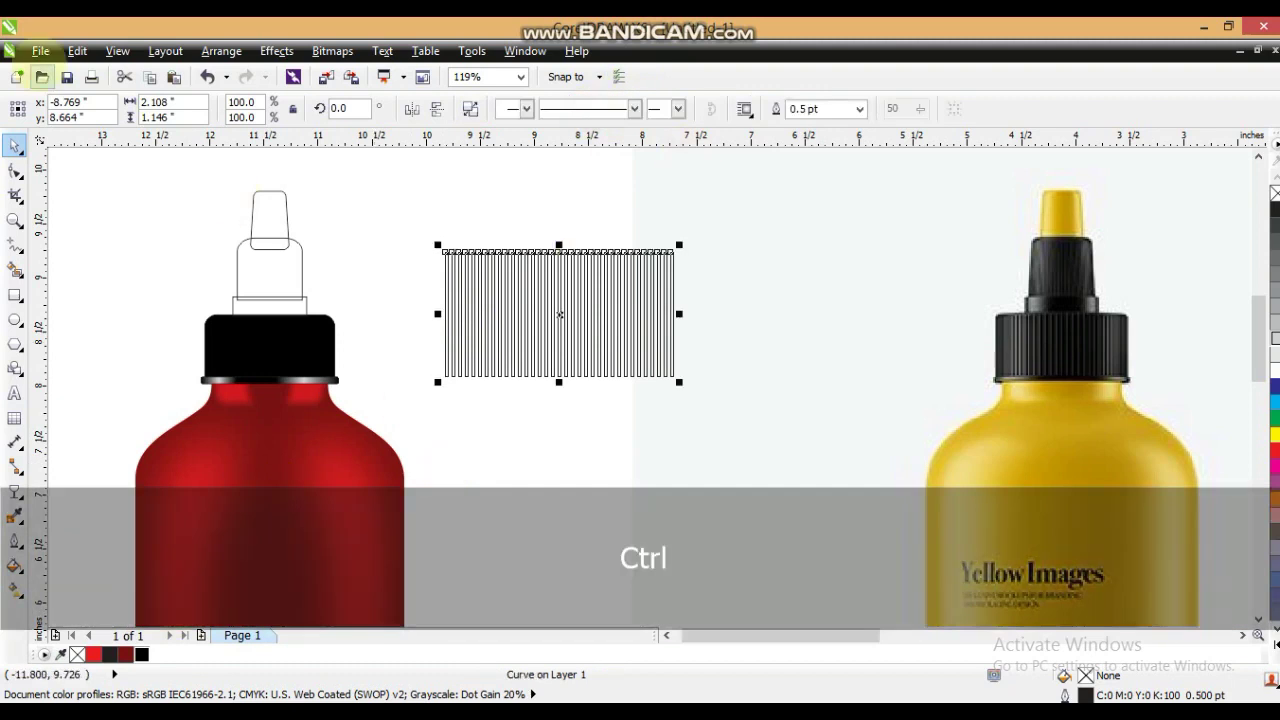
left_click(78, 50)
left_click(125, 317)
left_click(492, 353)
left_click(645, 402)
left_click(307, 380)
Step: Place the welded strips over the black cap and redirect their linear gradient to run vertically downward at 270 degrees
left_click_drag(520, 318, 254, 363)
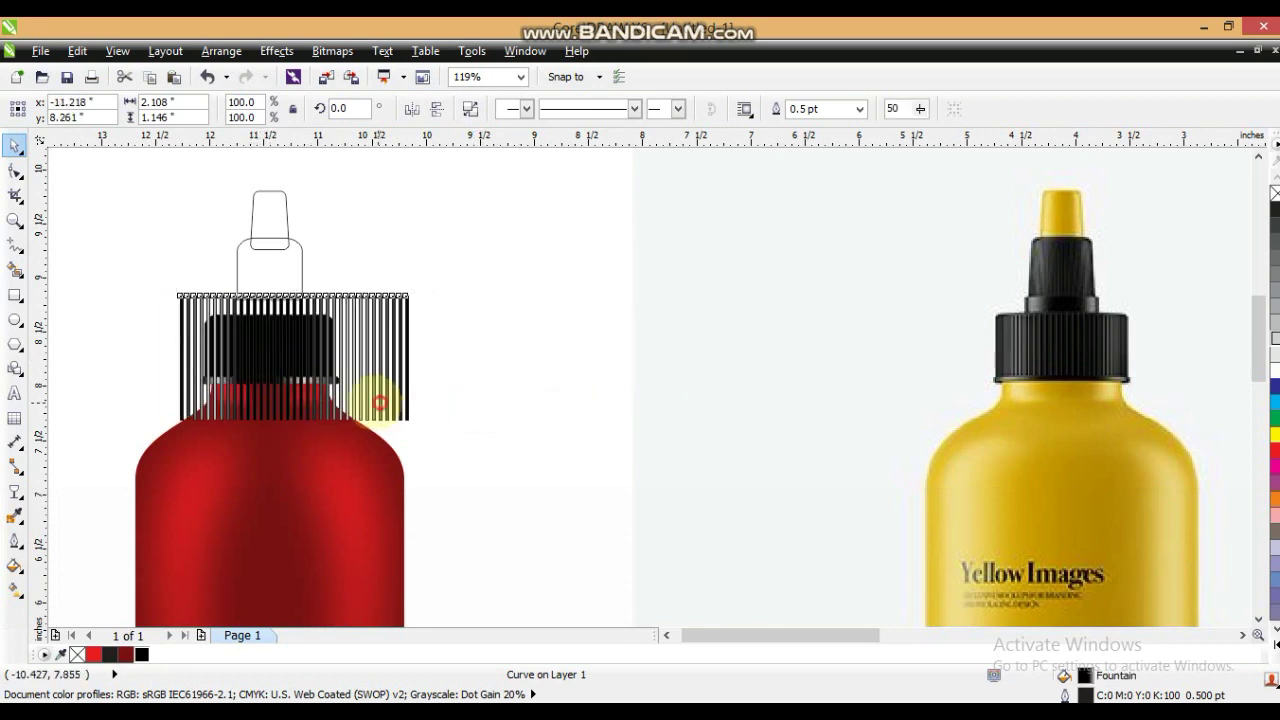
left_click_drag(380, 403, 368, 401)
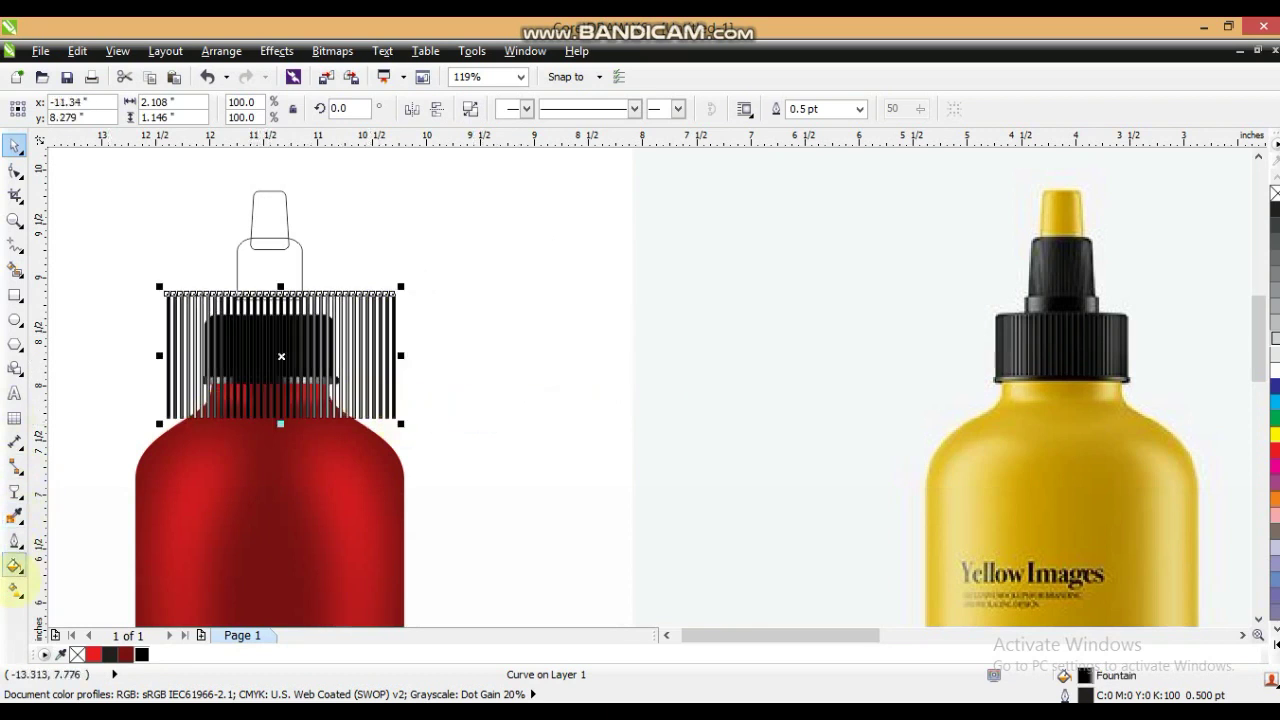
left_click(15, 590)
left_click_drag(281, 433, 283, 285)
left_click_drag(283, 289, 283, 315)
left_click_drag(424, 341, 134, 340)
left_click_drag(278, 264, 277, 406)
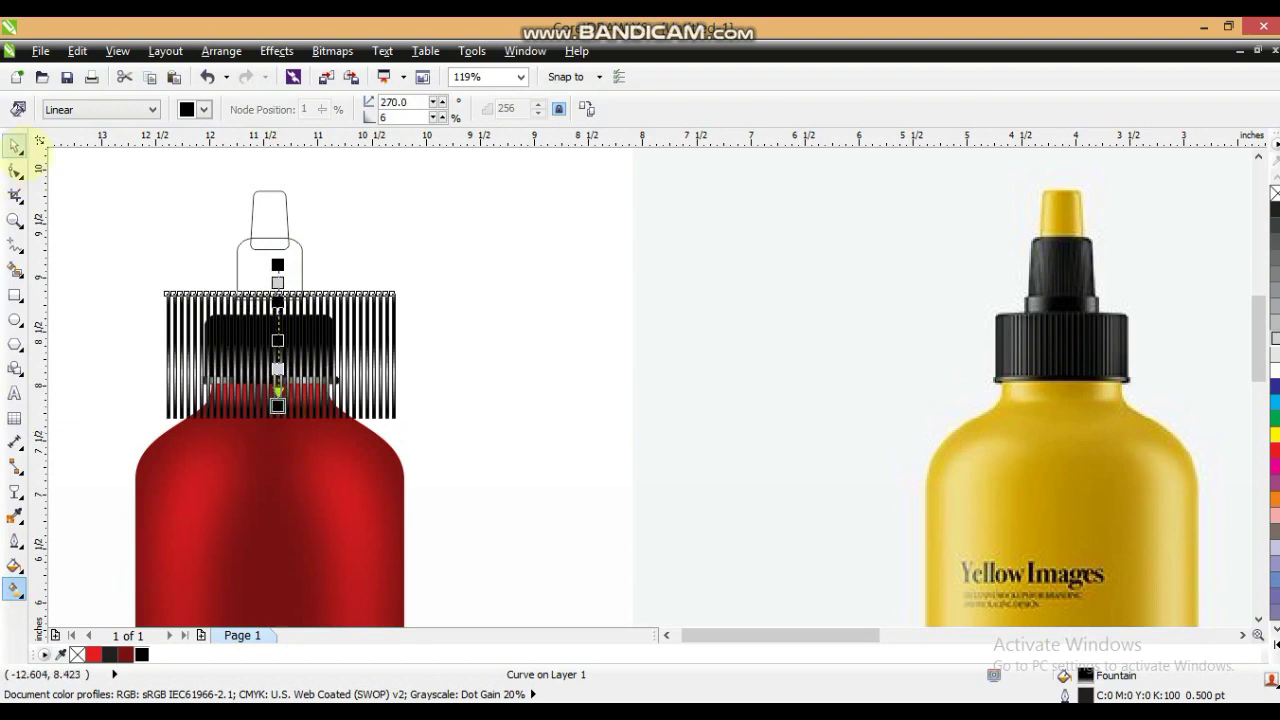
Step: Send the welded strips to the back of the layer and remove their outline
left_click(15, 145)
key("shift+Page_Down")
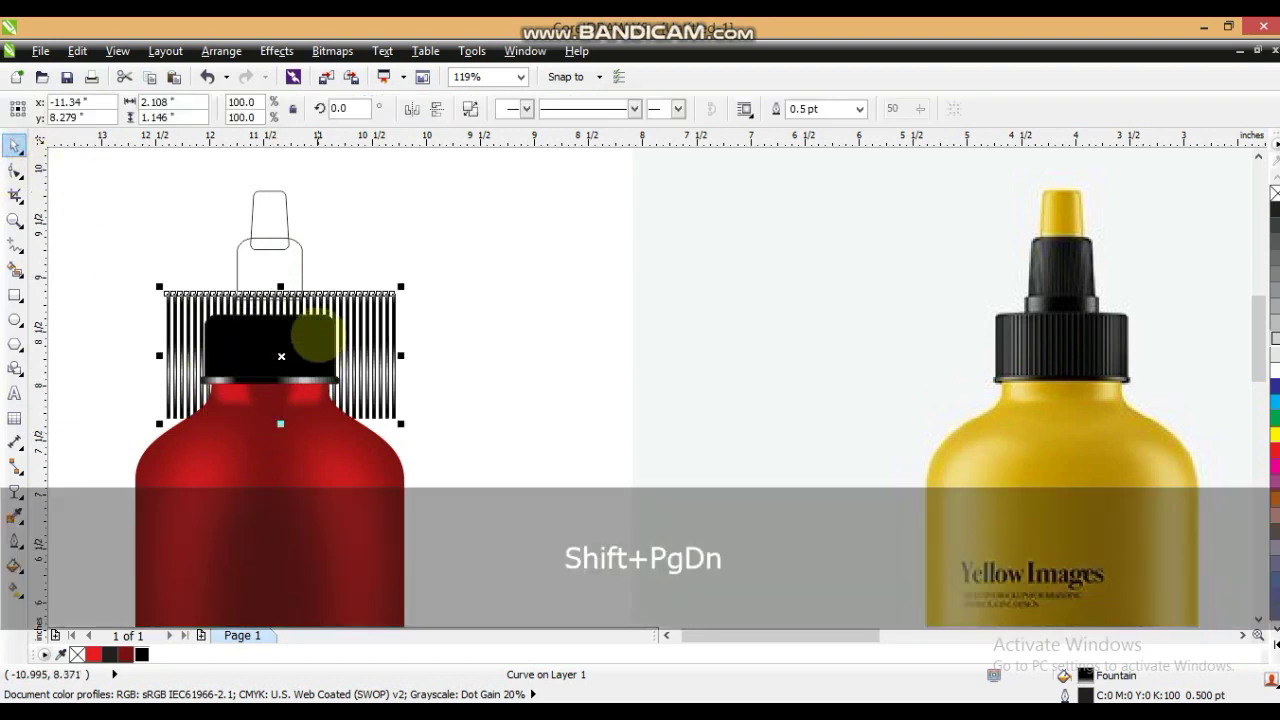
right_click(1275, 193)
Step: PowerClip the gradient-filled strips inside the black cap rectangle
key("w")
left_click(326, 340)
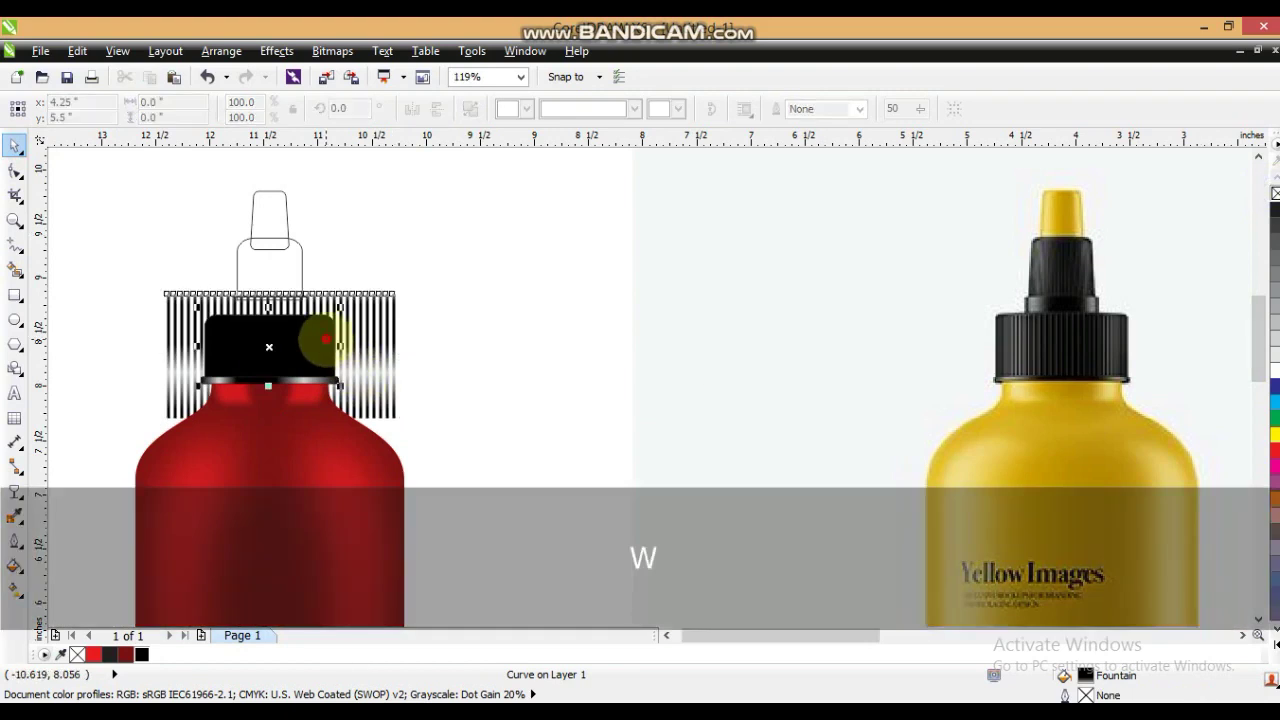
Step: Edit the cap's PowerClip contents and replace the rib strips' gradient with a solid black (K100) fill
left_click(435, 265)
left_click(315, 342)
key("d")
left_click(300, 363)
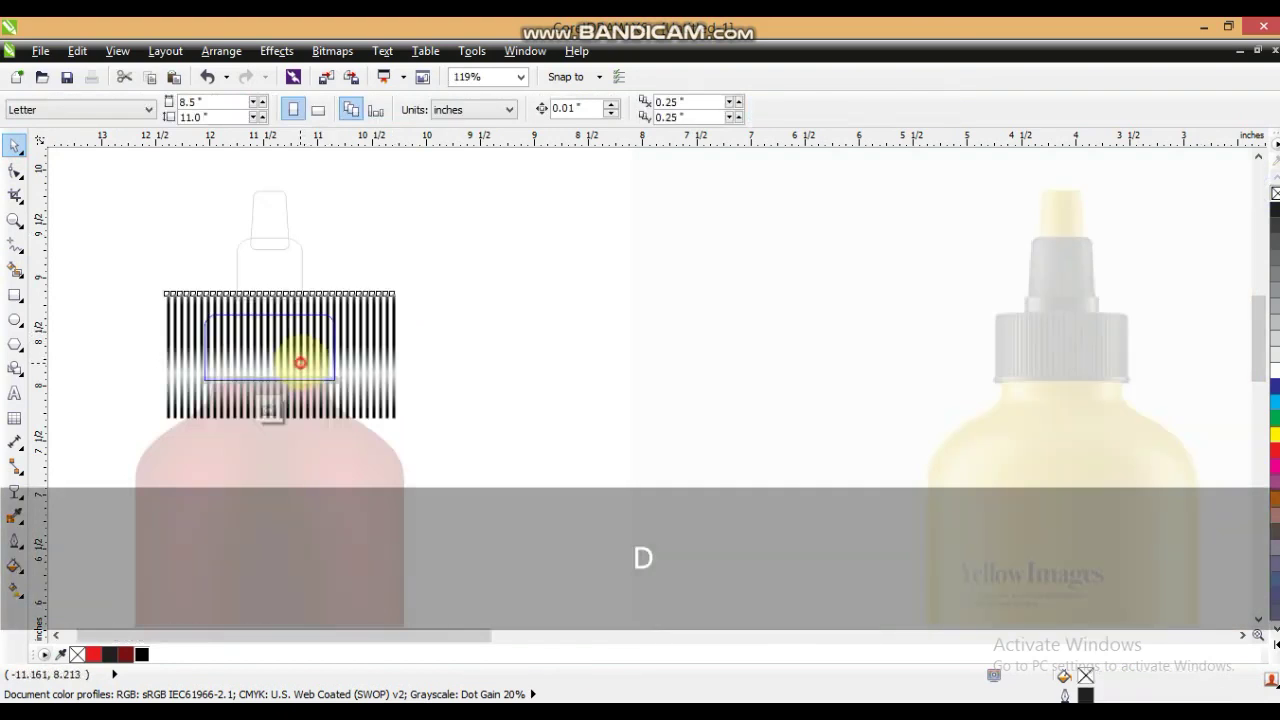
left_click(15, 490)
left_click_drag(270, 408, 279, 229)
left_click(15, 146)
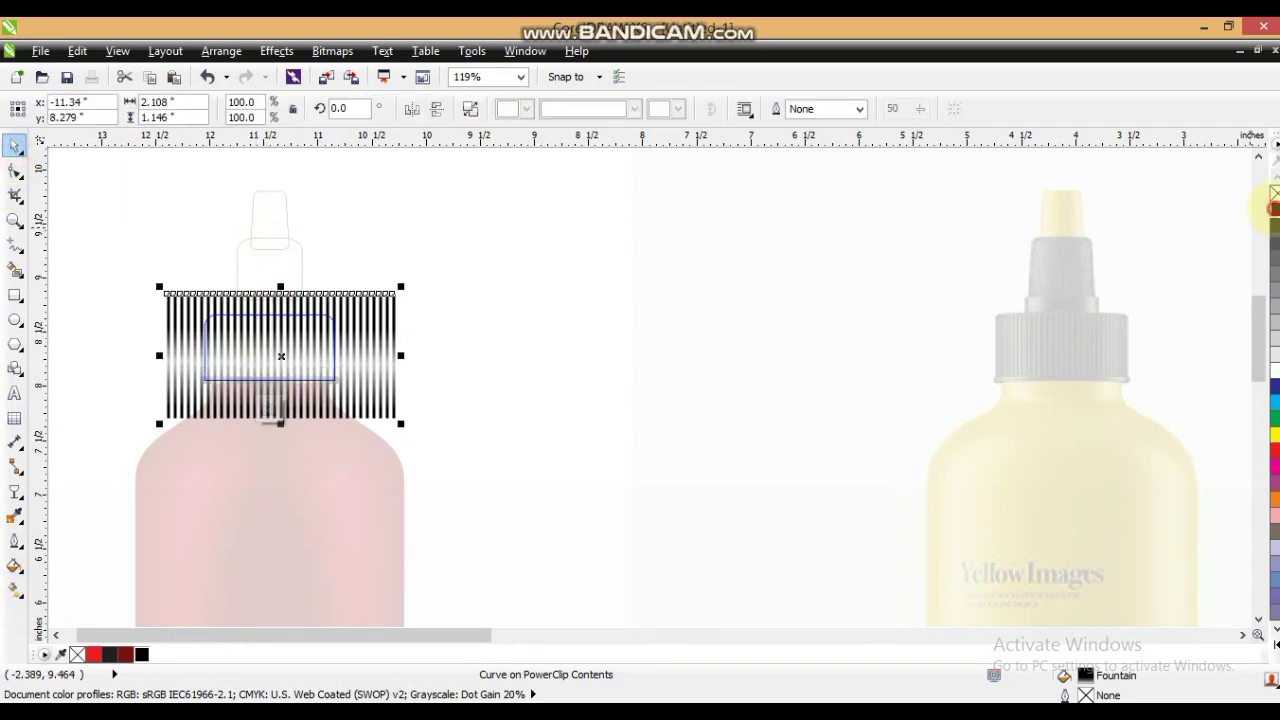
left_click(1274, 208)
key("f")
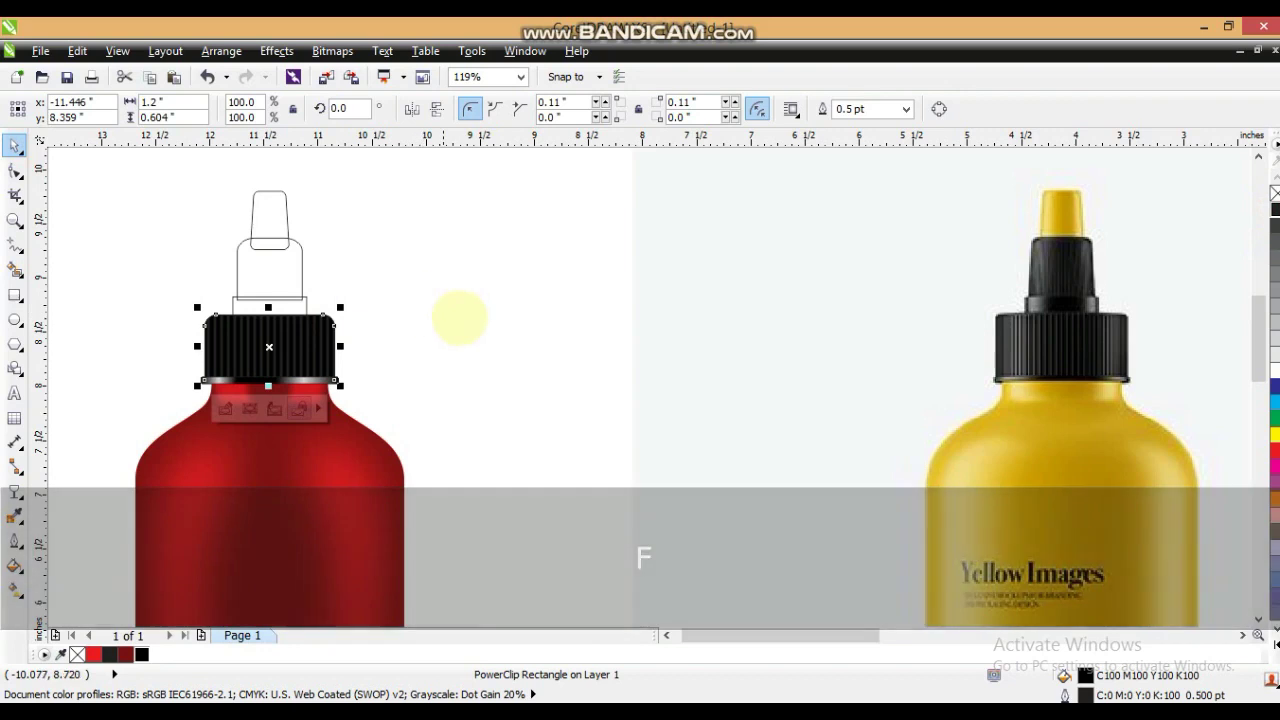
Step: Inside the cap's PowerClip, give the rib strips a nearly horizontal linear gradient with black ends and a dark grey middle node
key("shift+F2")
key("Escape")
left_click(680, 360)
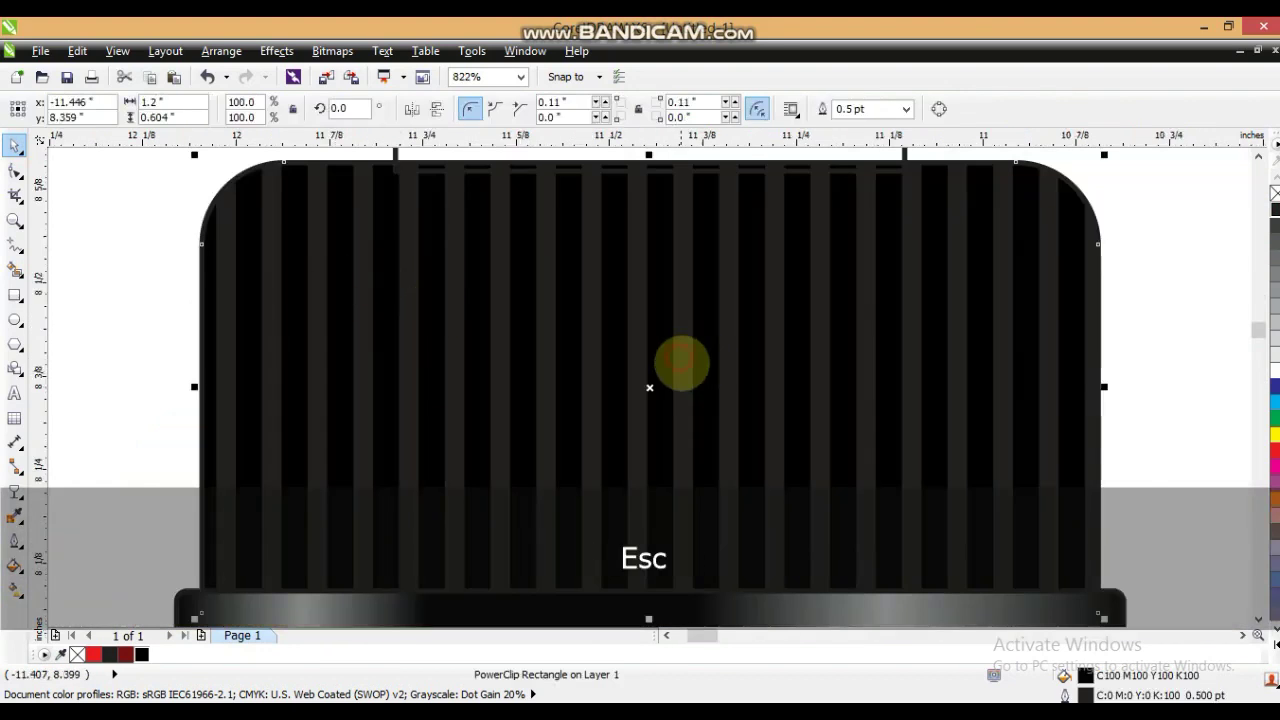
key("d")
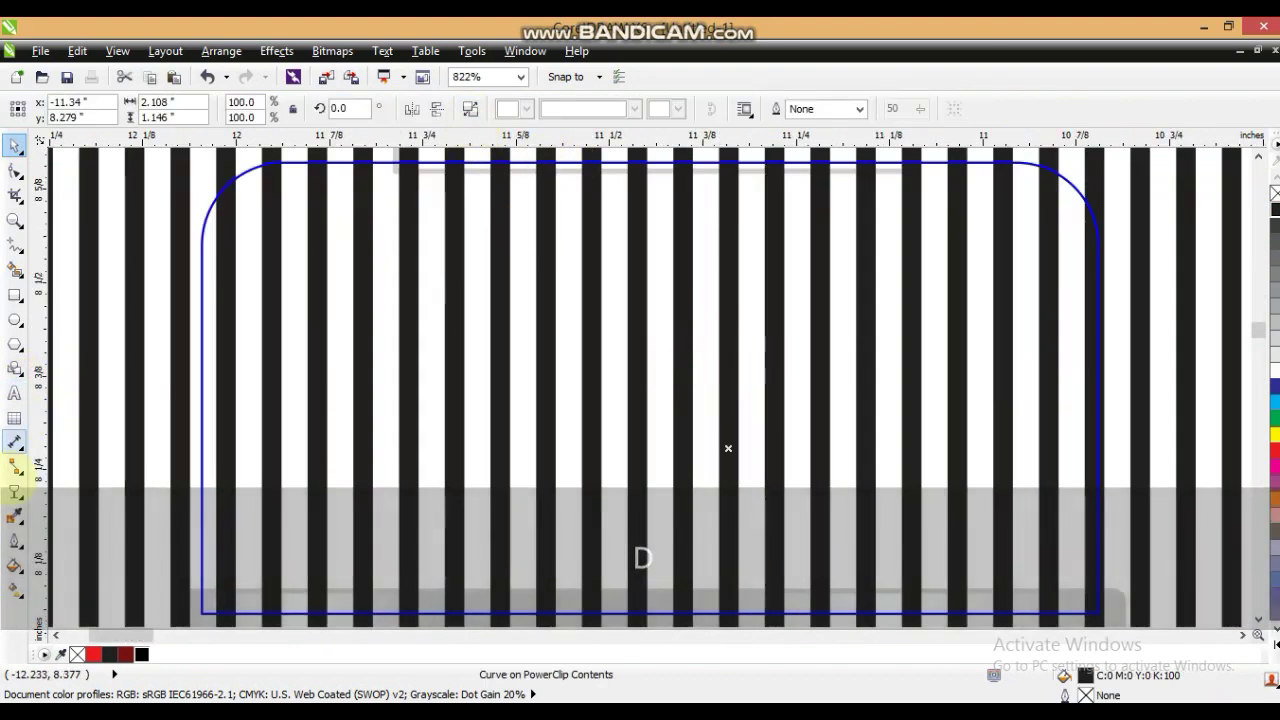
left_click(14, 590)
left_click_drag(227, 489, 1116, 480)
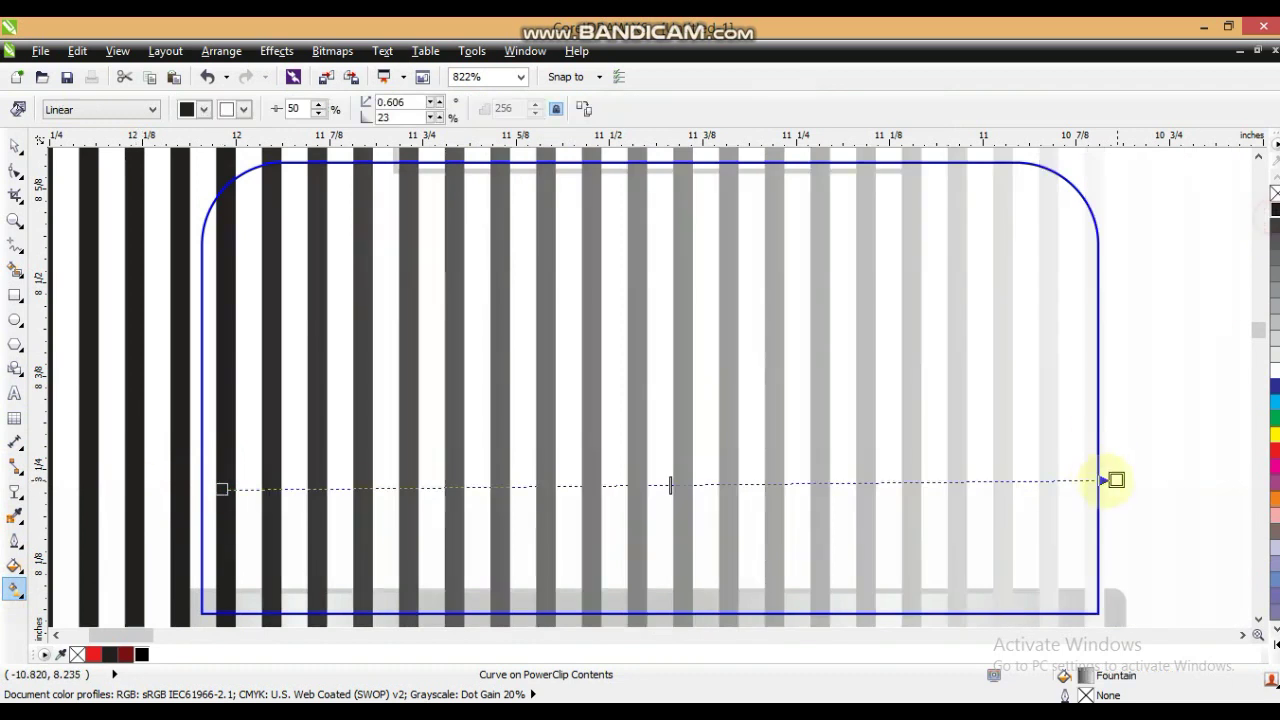
left_click(1276, 209)
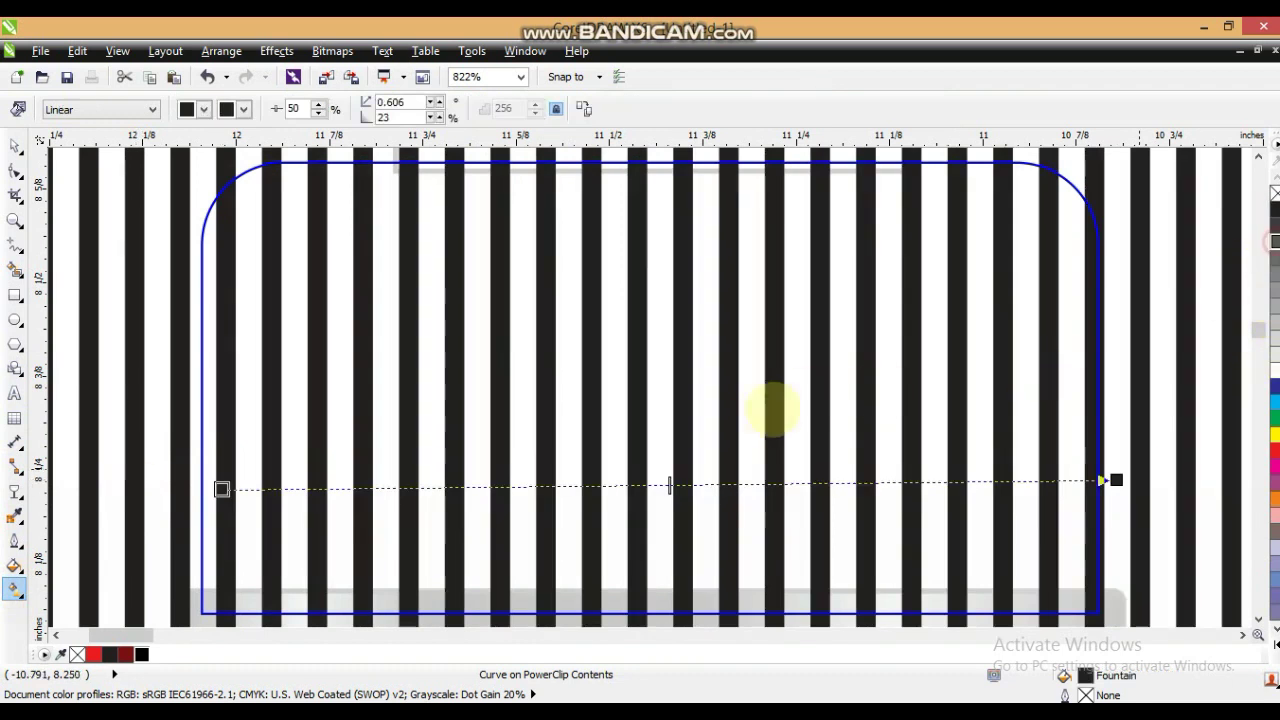
double_click(655, 486)
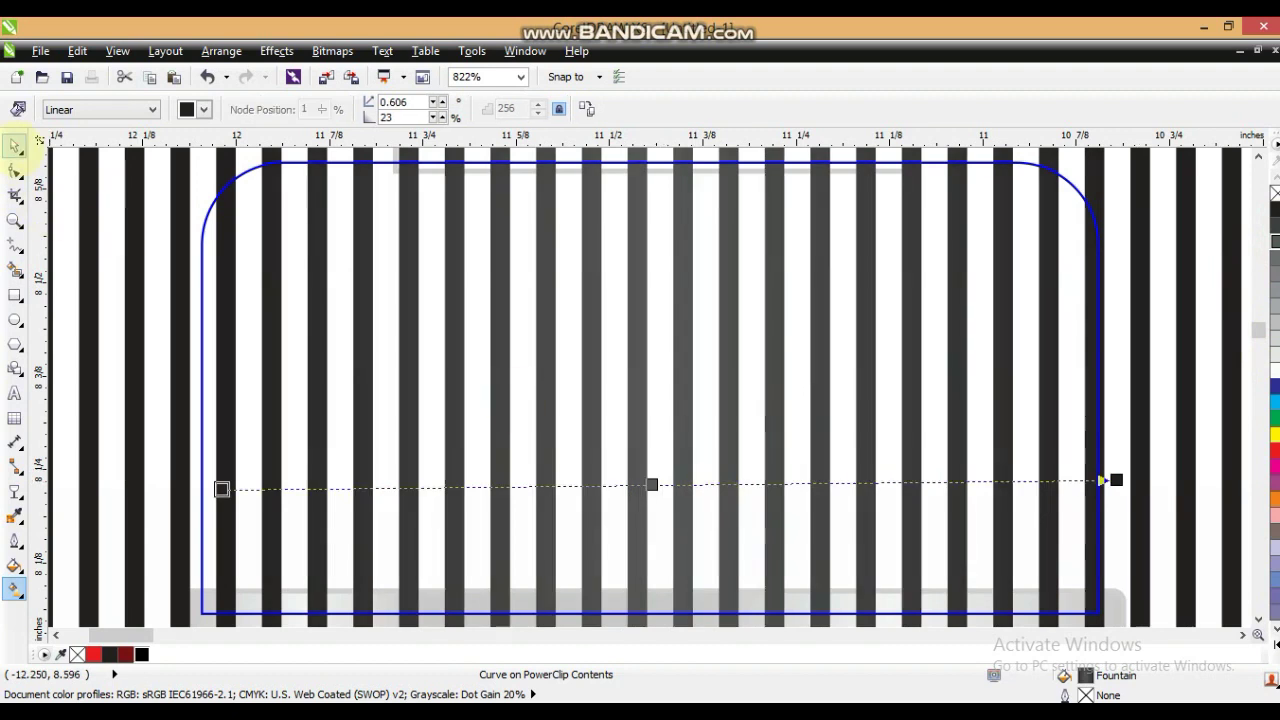
key("F3")
key("F3")
key("F3")
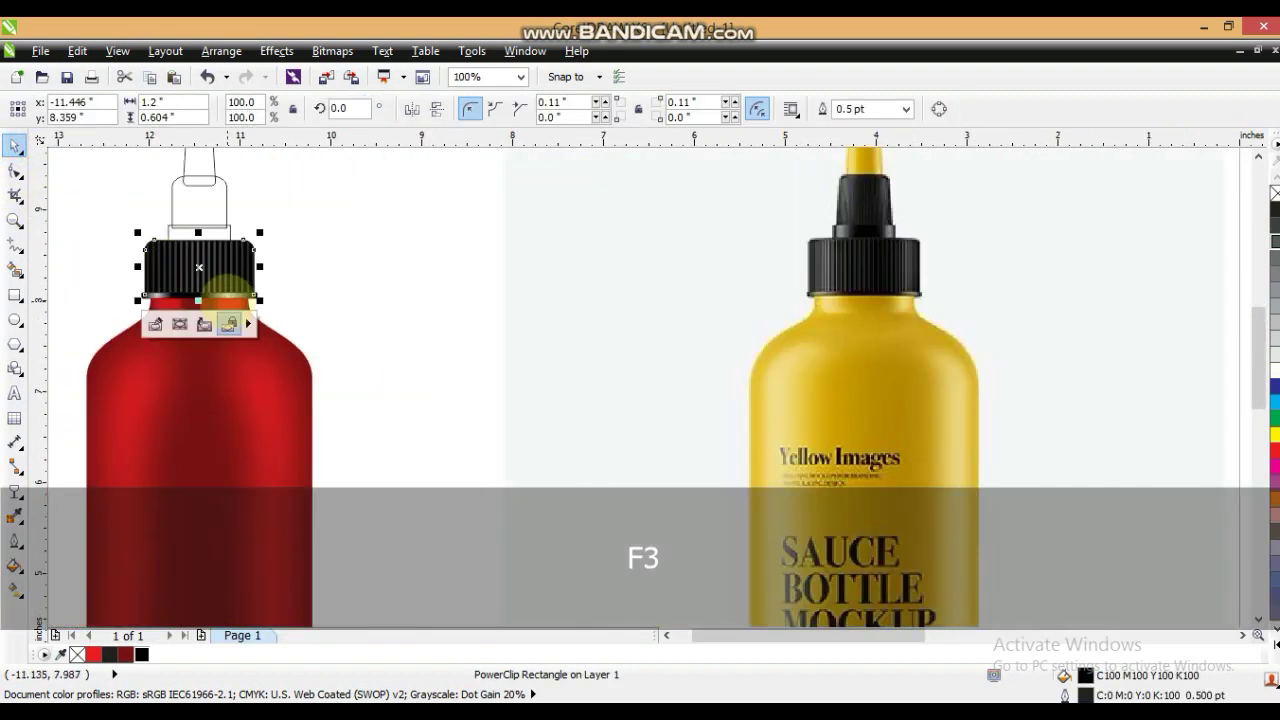
key("F3")
key("Escape")
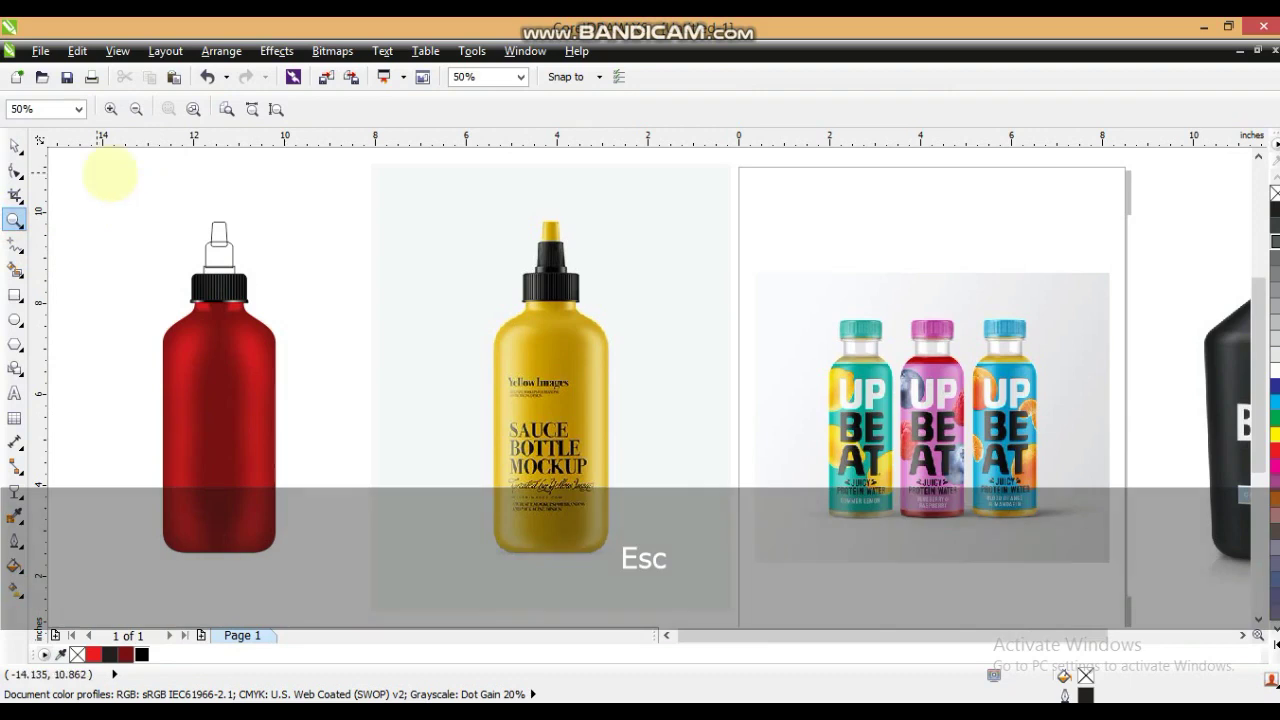
Step: Copy the gradient fill of the cap's base ring onto the nozzle shape and the collar below it
scroll(168, 192, "up", 2)
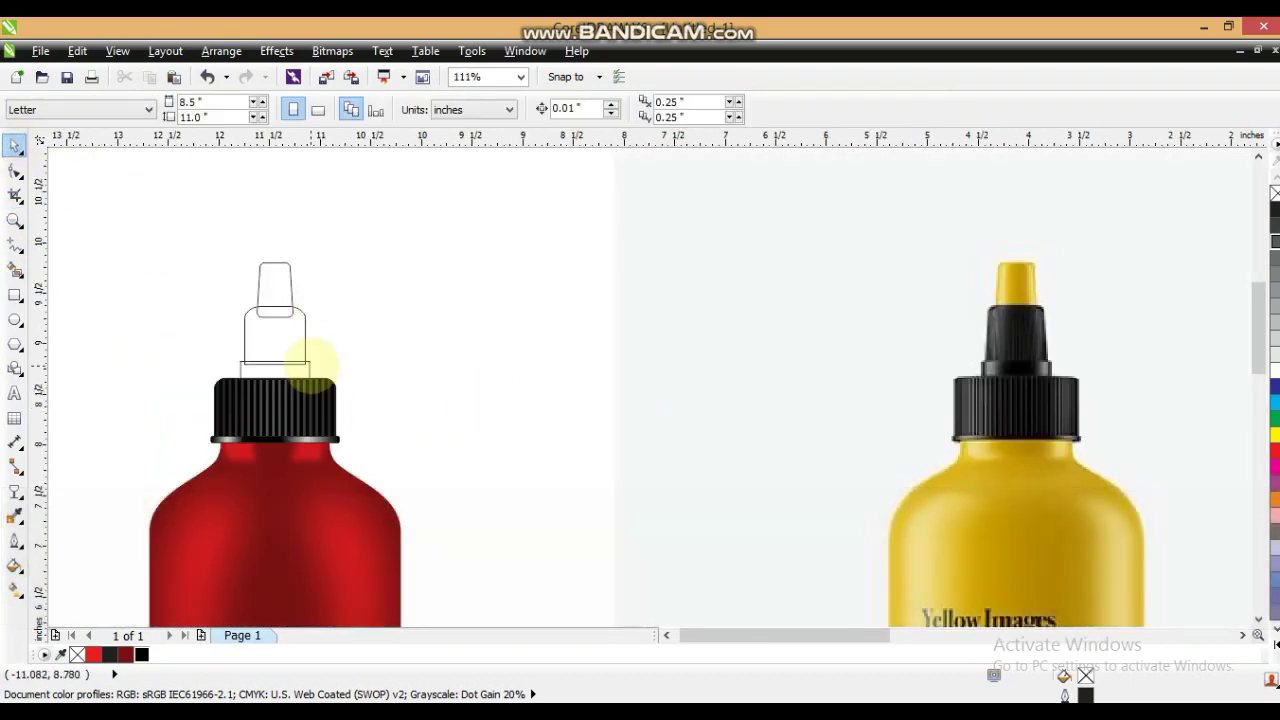
left_click(310, 345)
left_click(301, 328, "shift")
left_click(77, 51)
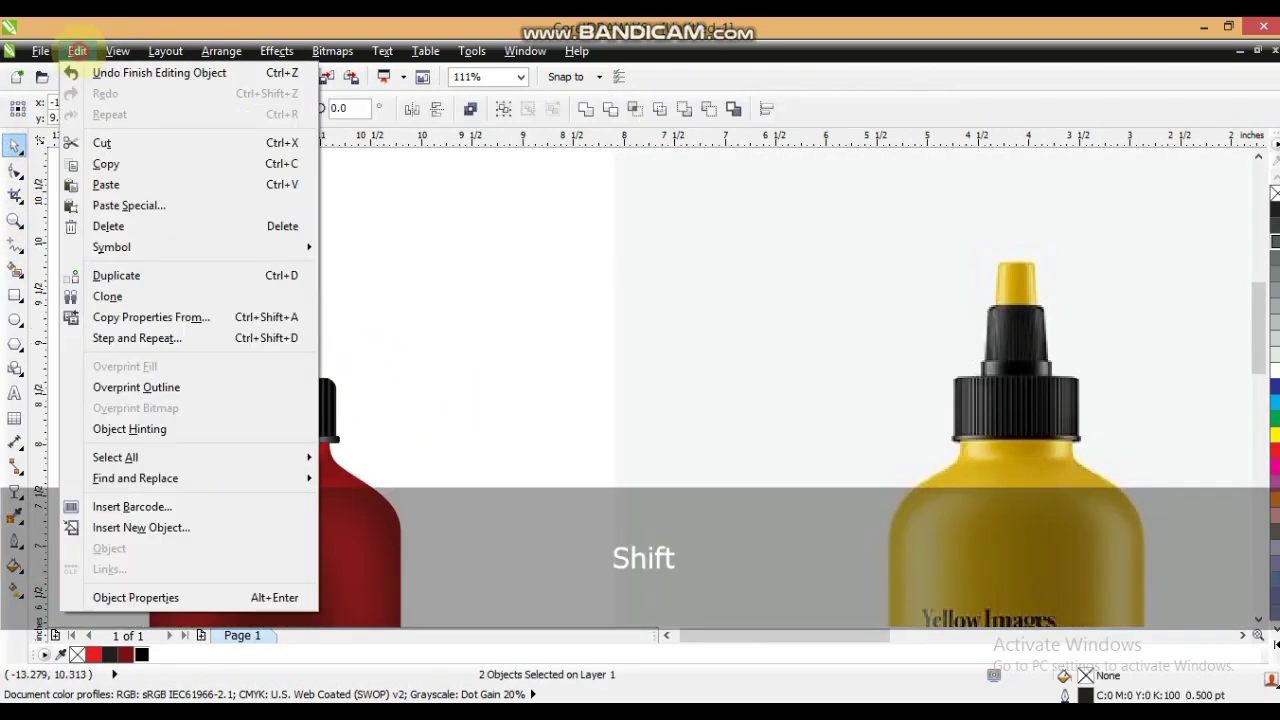
left_click(123, 314)
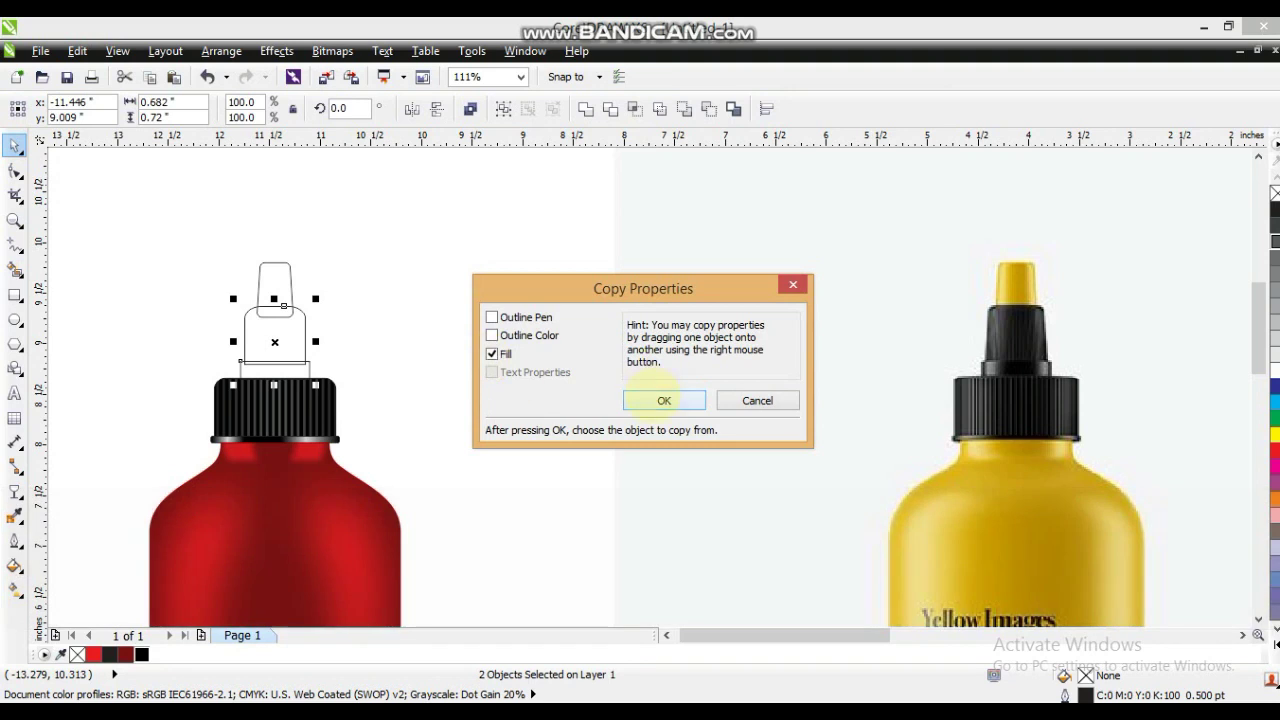
left_click(664, 400)
left_click(309, 435)
Step: Adjust the nozzle's linear gradient so it spans just beyond the nozzle's width, running horizontally
left_click(177, 320)
left_click(291, 330)
key("g")
mouse_move(376, 351)
left_mouse_down()
mouse_move(186, 329)
mouse_move(352, 349)
left_mouse_up()
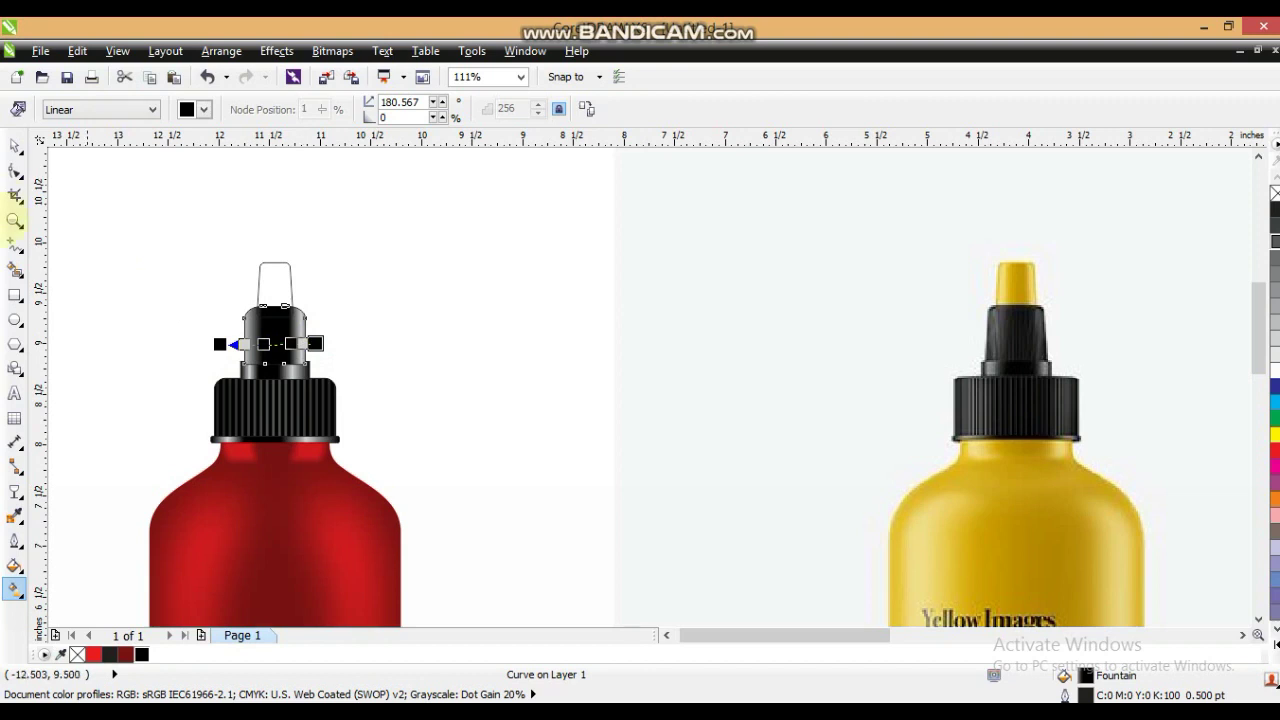
Step: Remove the outlines of the nozzle and its collar
left_click(14, 145)
left_click_drag(378, 304, 228, 385)
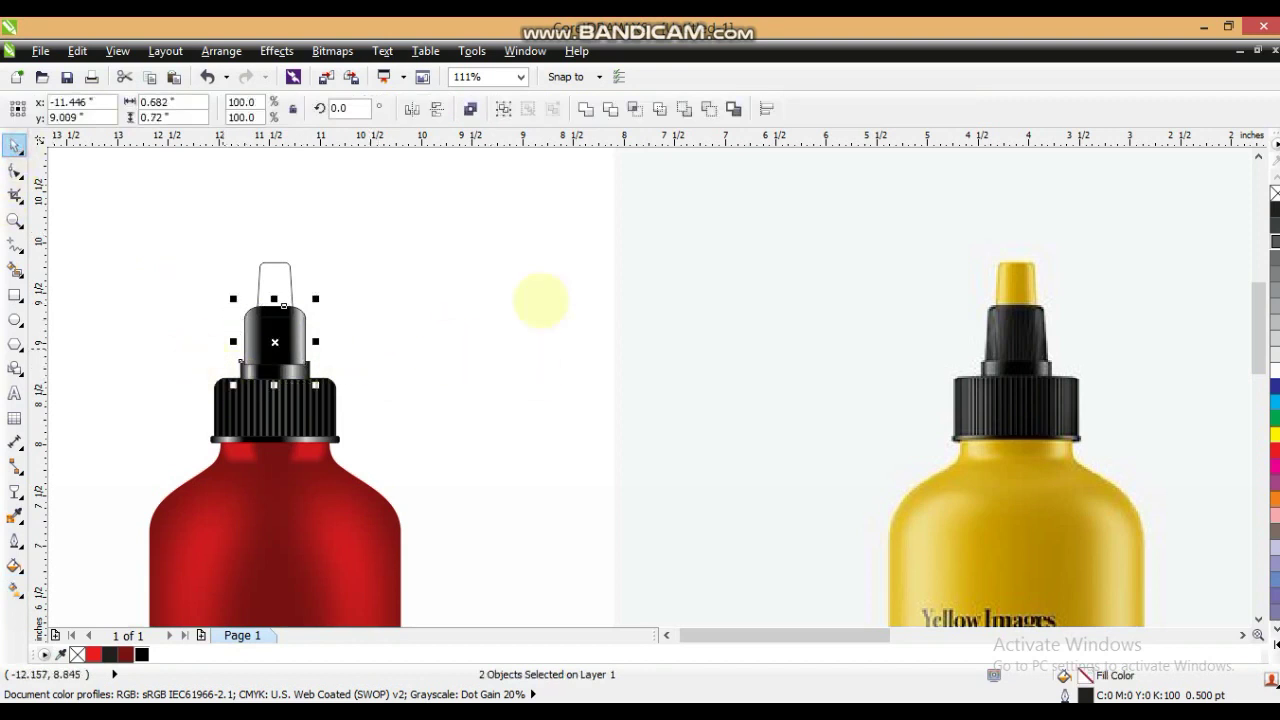
left_click(274, 257)
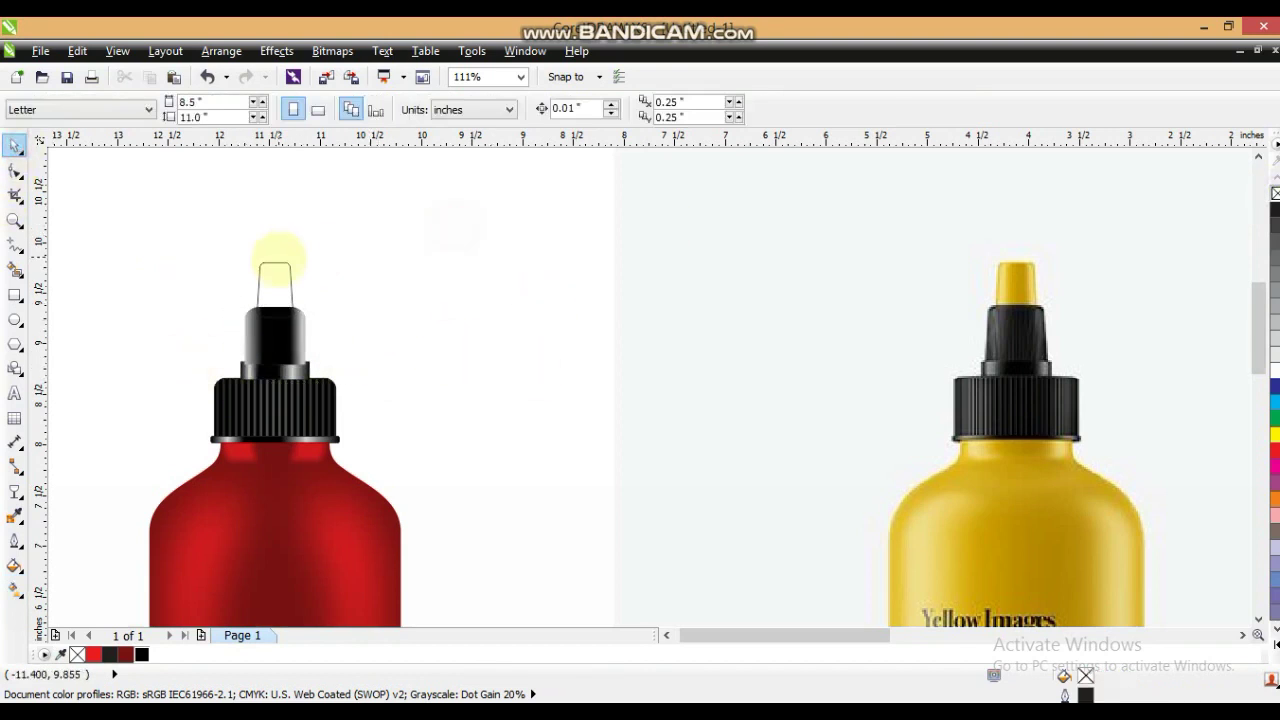
Step: Fill the nozzle tip with dark red (C29 M100 Y100 K41) and send it to the back of the layer
left_click(277, 264)
left_click(125, 654)
key("shift+Page_Down")
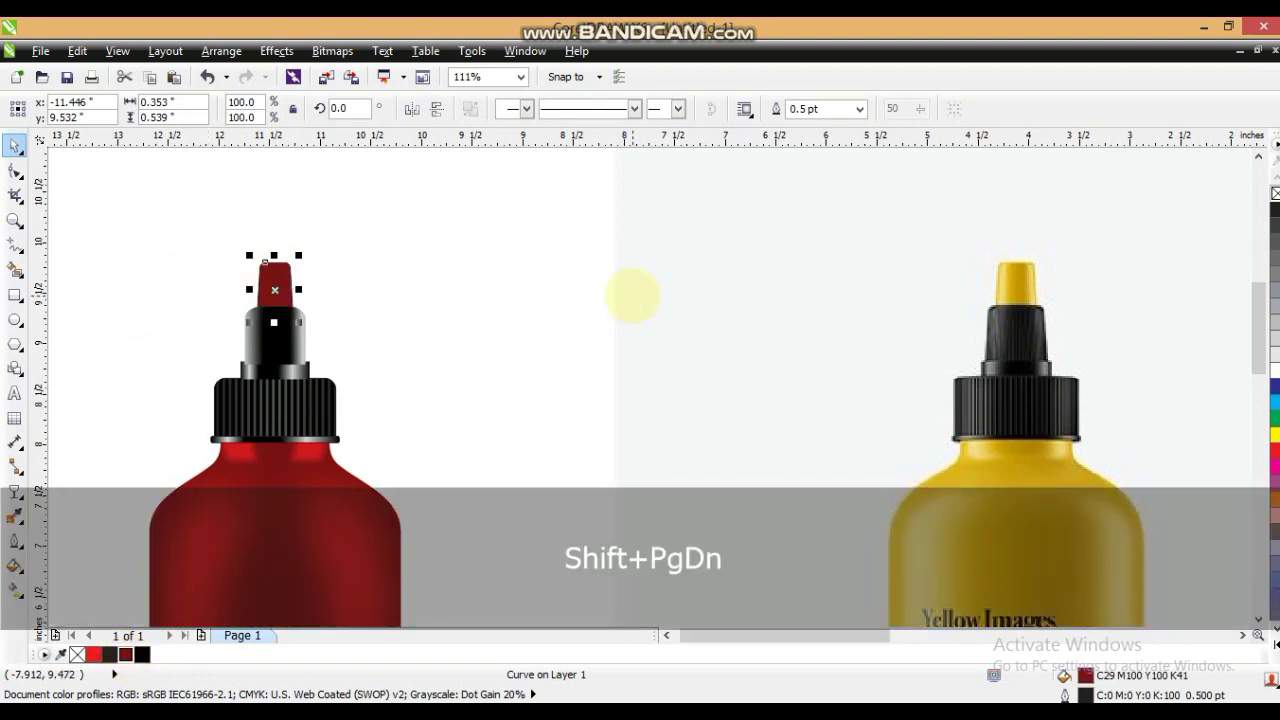
key("Escape")
Step: Draw a closed freehand curve around the nozzle tip with a pointed notch in its middle, and remove a surplus node
left_click(14, 246)
mouse_move(264, 311)
left_mouse_down()
mouse_move(276, 260)
mouse_move(298, 313)
mouse_move(334, 244)
mouse_move(228, 278)
mouse_move(259, 313)
left_mouse_up()
key("F10")
left_click(226, 265)
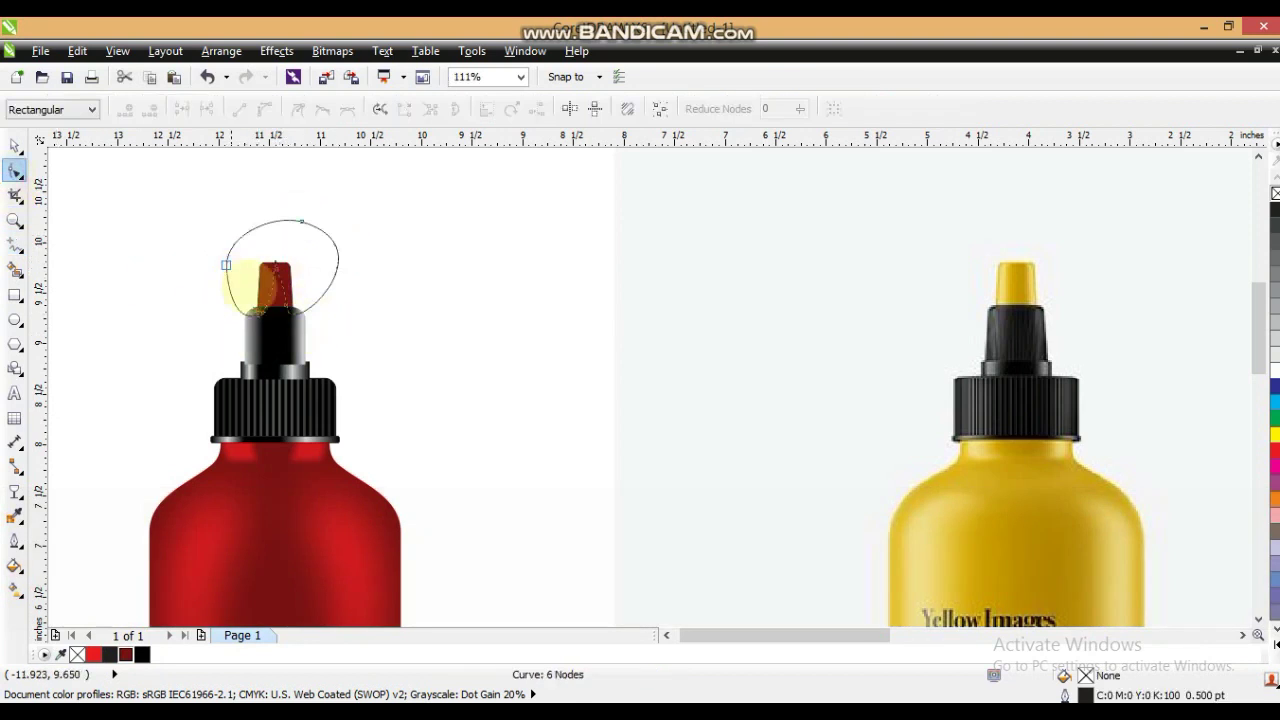
key("Delete")
left_click_drag(276, 286, 268, 278)
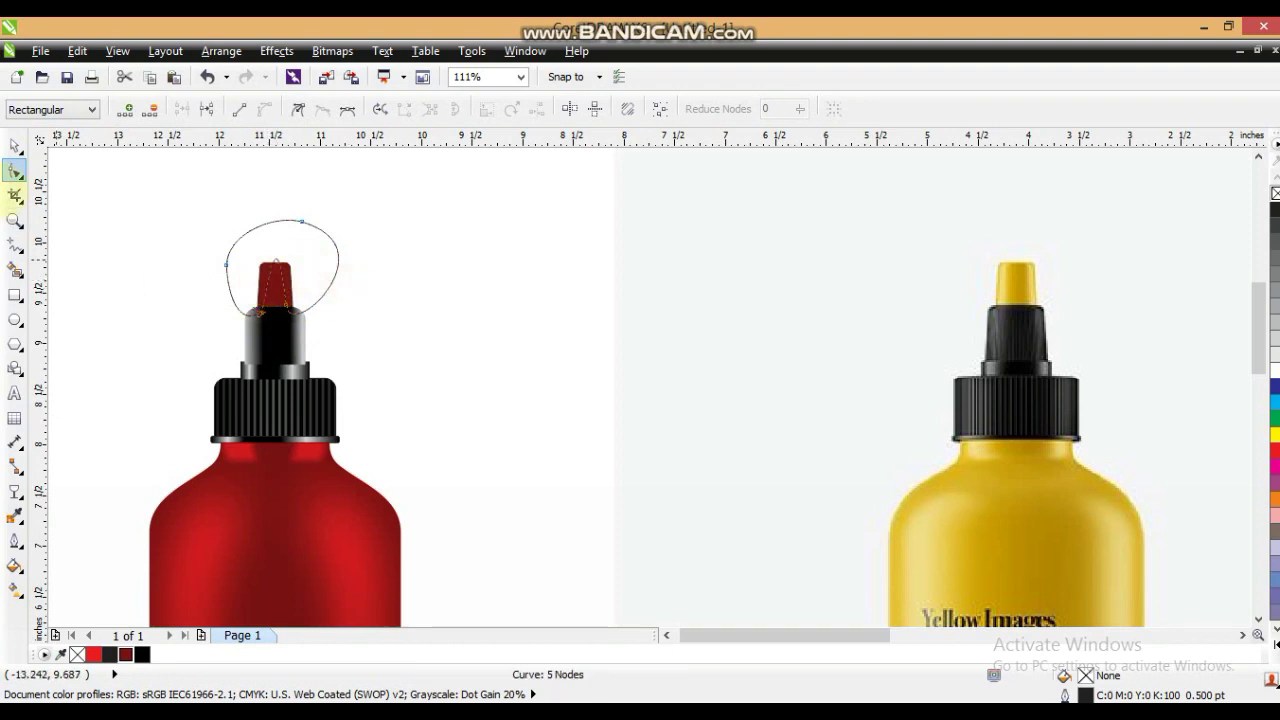
Step: Fill the freehand curve with red, remove its outline and convert it to a bitmap
left_click(14, 148)
left_click(93, 654)
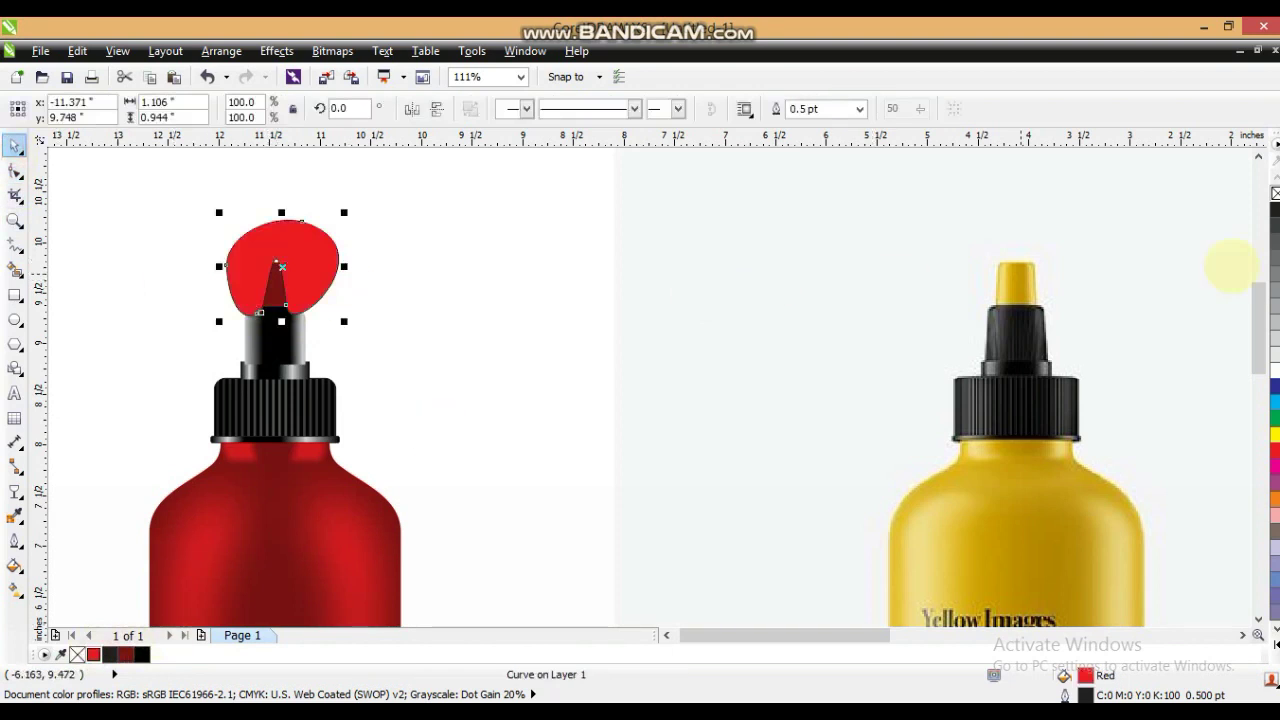
right_click(1275, 193)
left_click(332, 51)
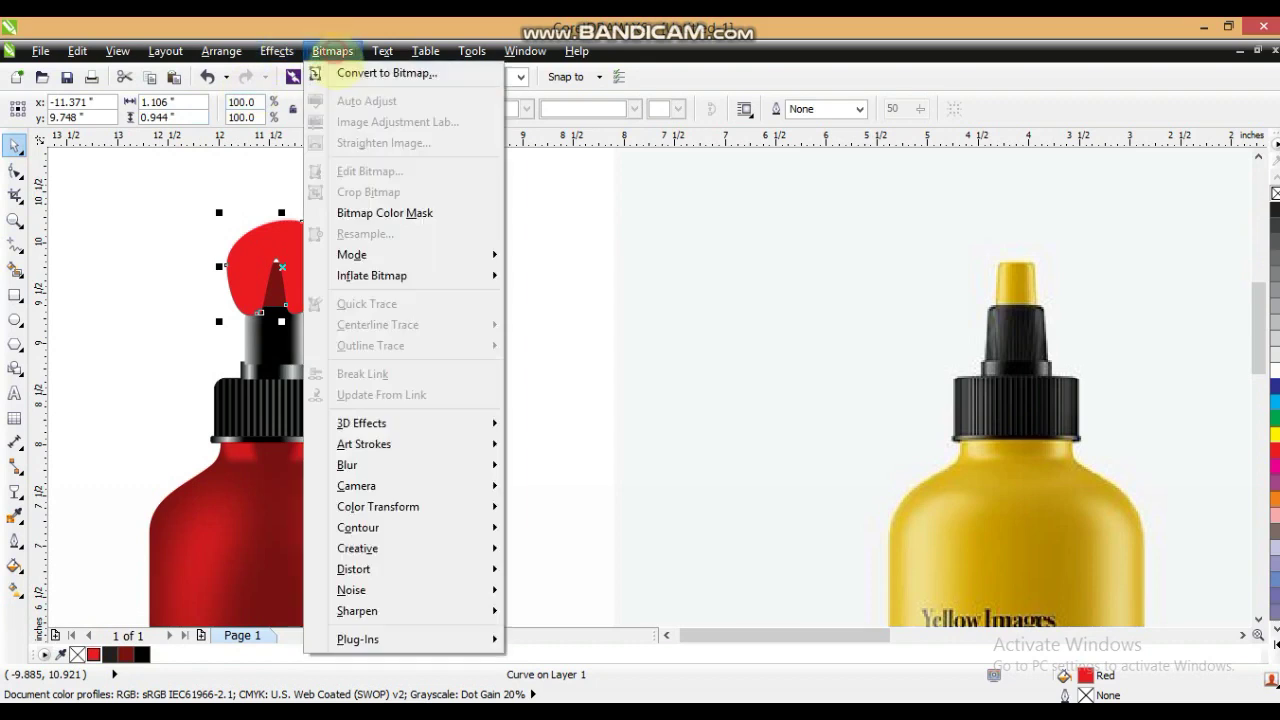
left_click(342, 77)
left_click(604, 479)
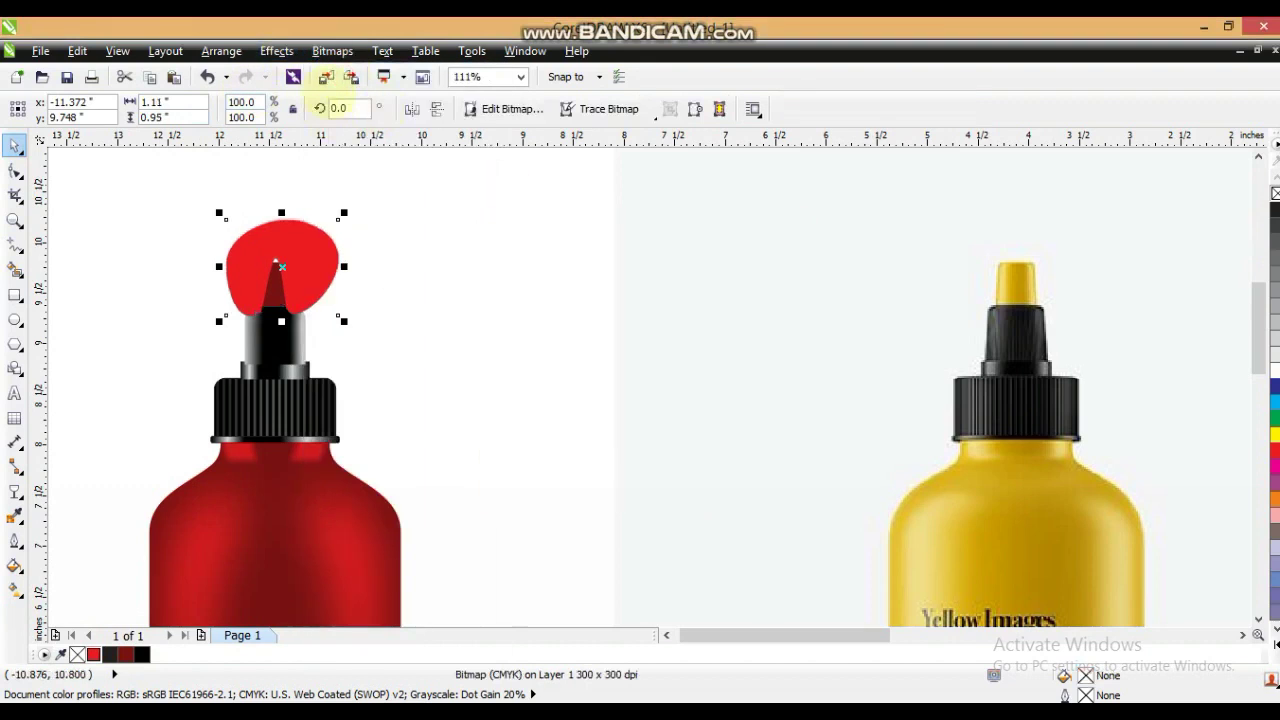
Step: Apply a Gaussian Blur with a radius of 27 pixels to the red highlight bitmap
left_click(332, 51)
mouse_move(375, 465)
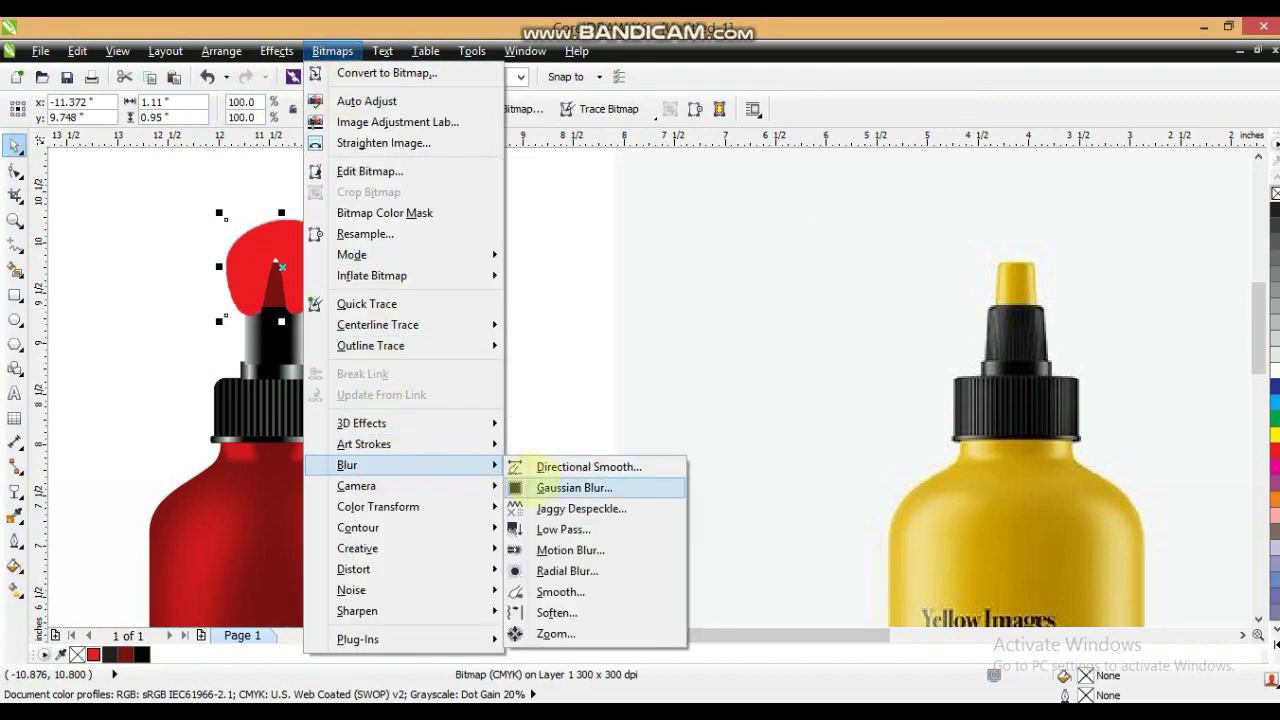
left_click(565, 487)
left_click(504, 412)
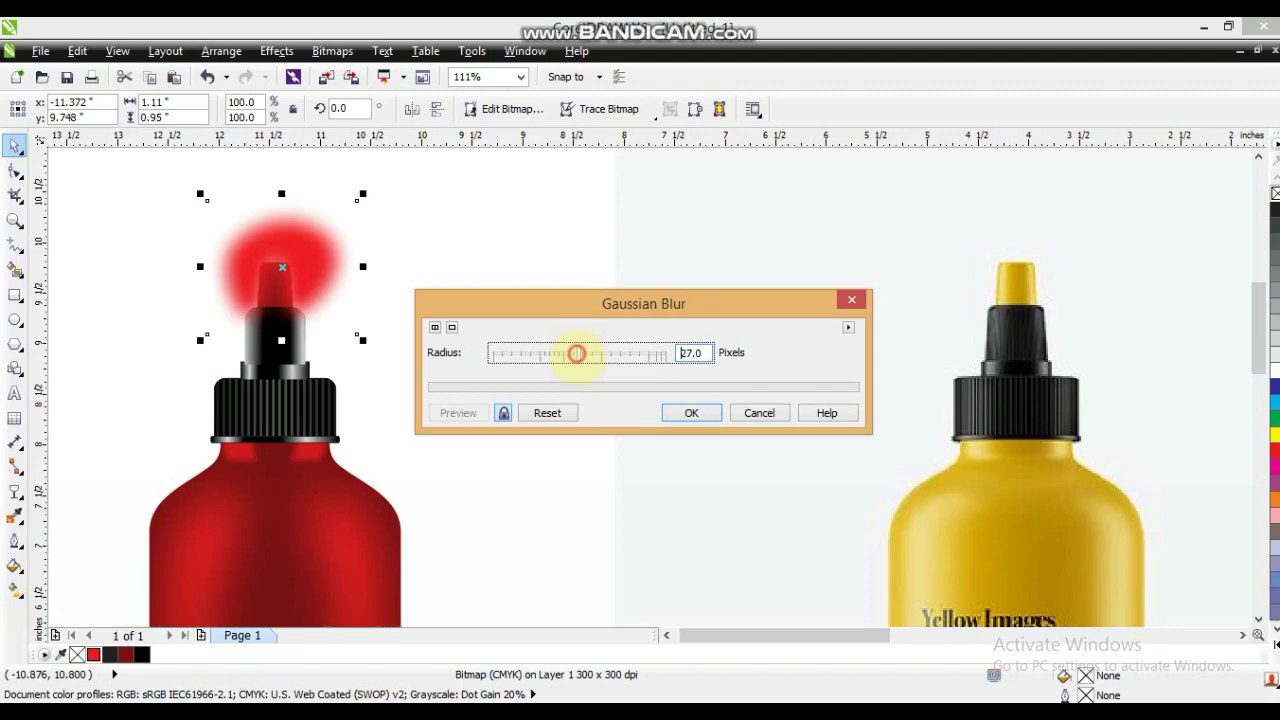
left_click(690, 413)
Step: PowerClip the blurred red highlight inside the nozzle tip and remove the tip's outline
key("shift+Page_Down")
key("w")
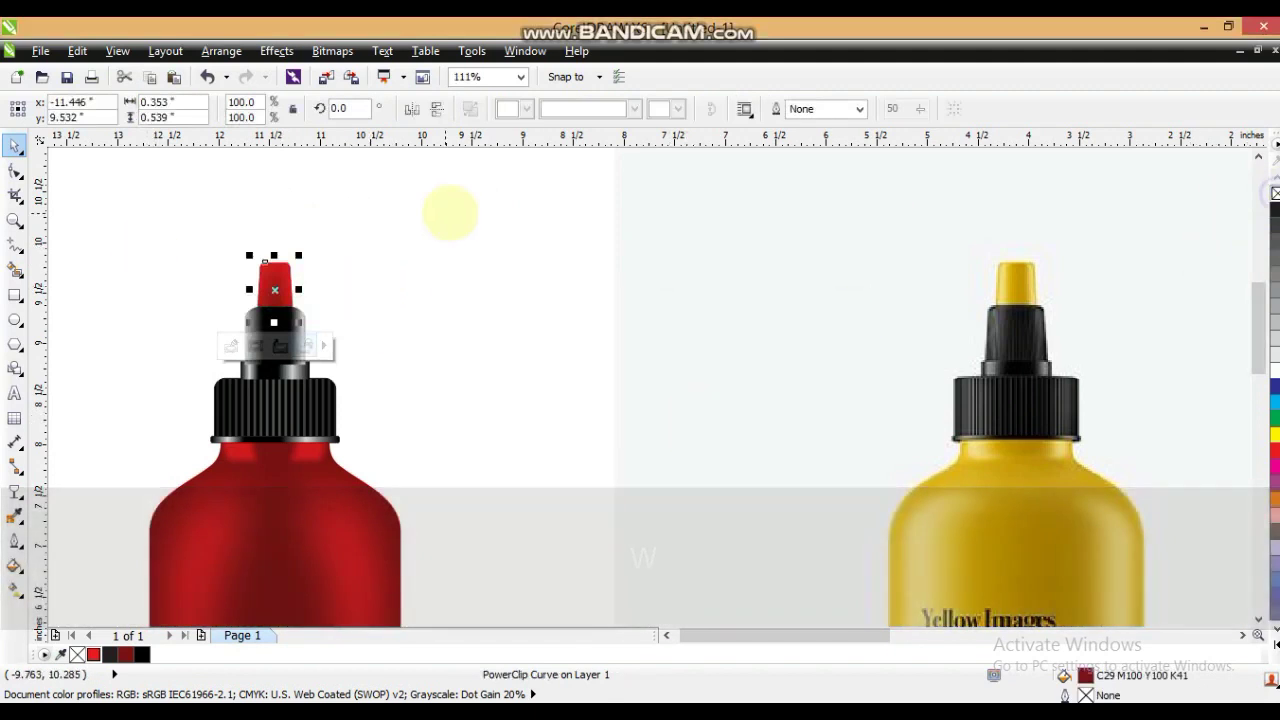
left_click(450, 213)
Step: Examine the whole red bottle beside the reference photo
key("F3")
key("F3")
key("Escape")
left_click_drag(290, 195, 690, 460)
key("shift+F2")
key("Escape")
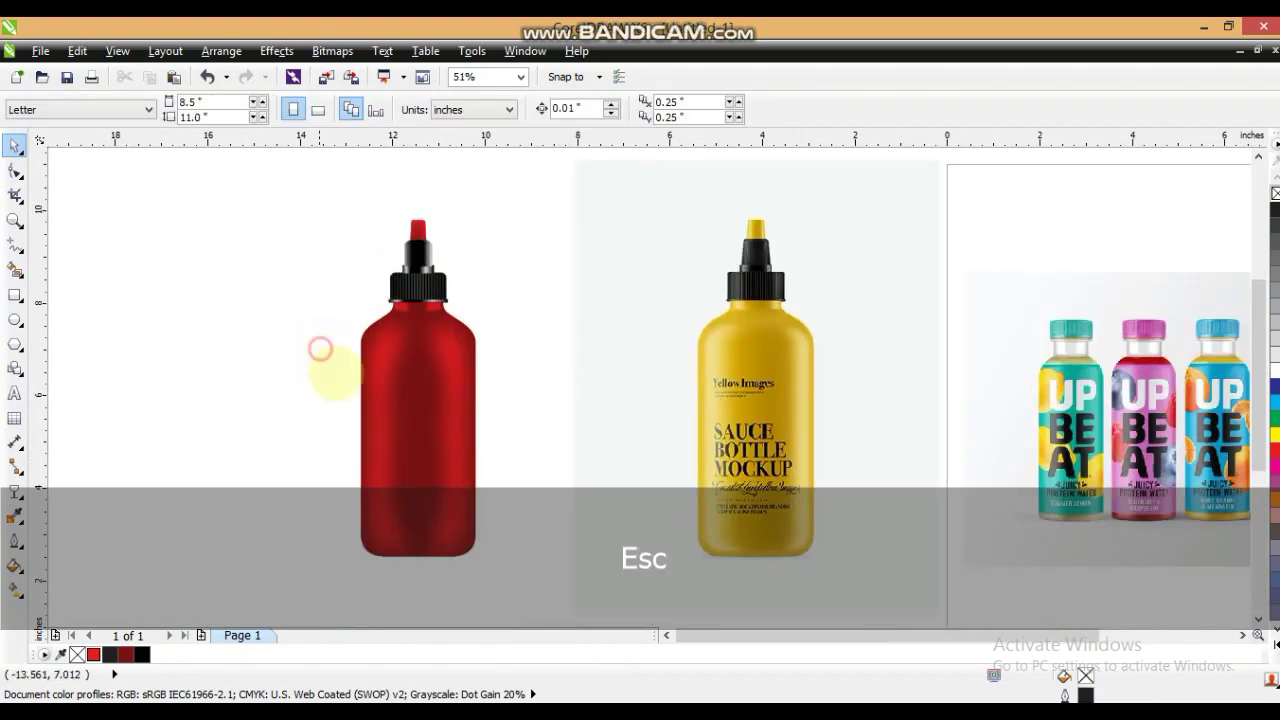
left_click(386, 372)
left_click(246, 377)
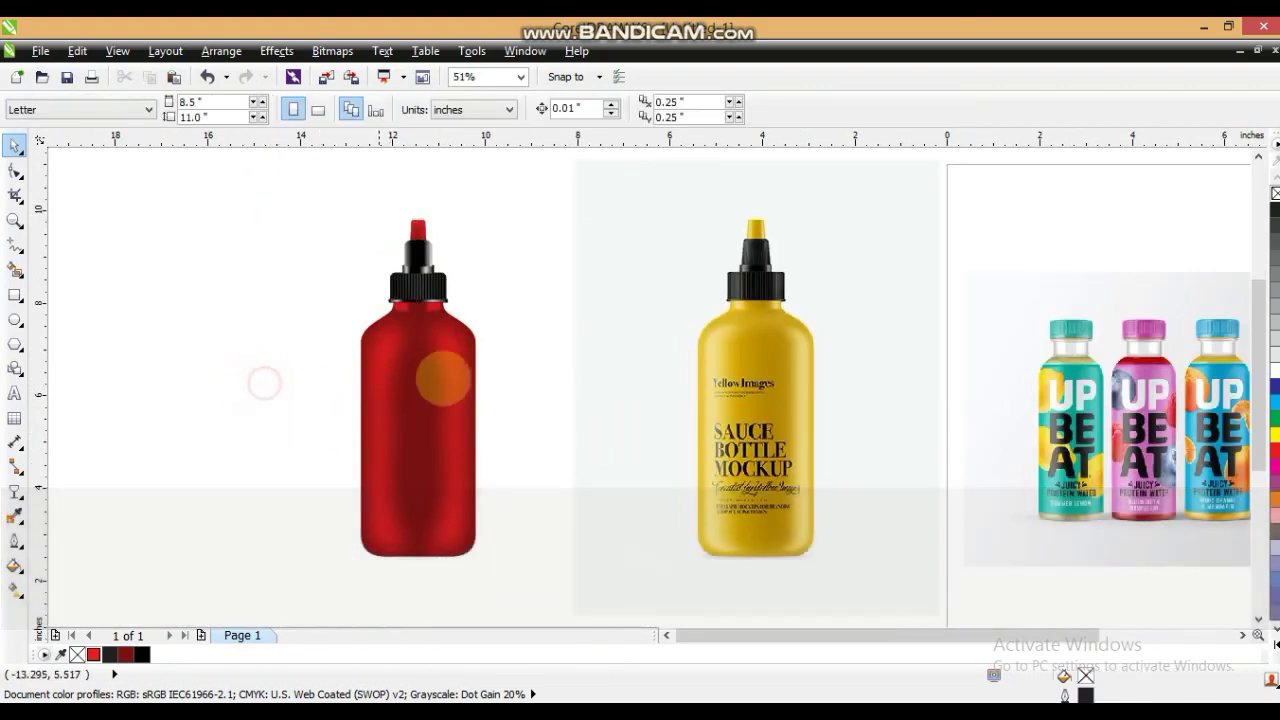
Step: Inside the body's PowerClip, give the two neck highlights a uniform transparency of 49
double_click(425, 310)
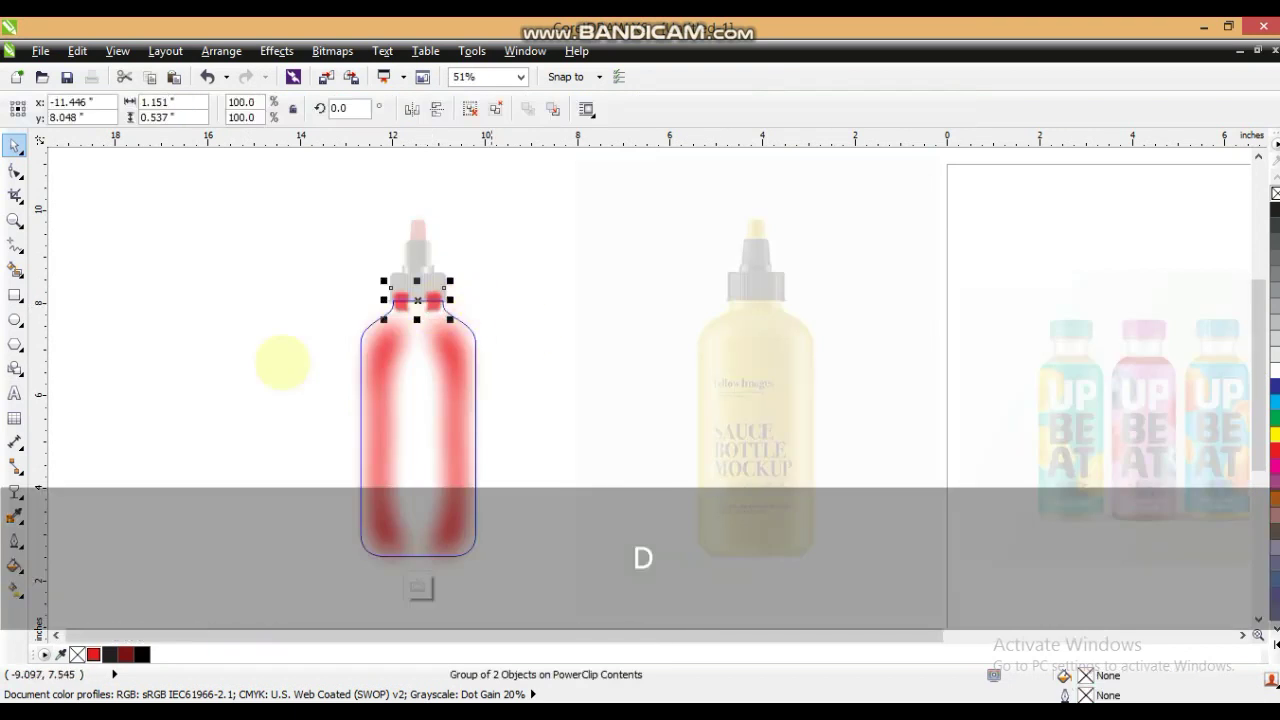
left_click(15, 489)
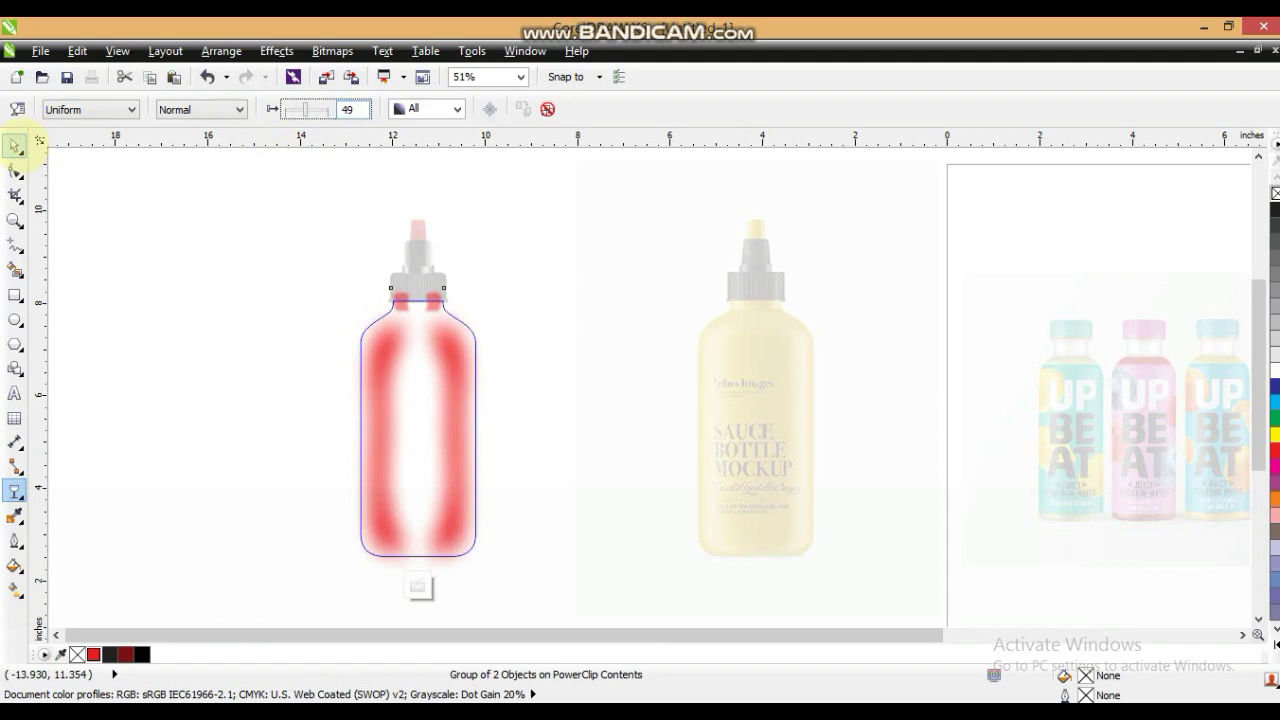
left_click(15, 146)
key("f")
left_click(113, 254)
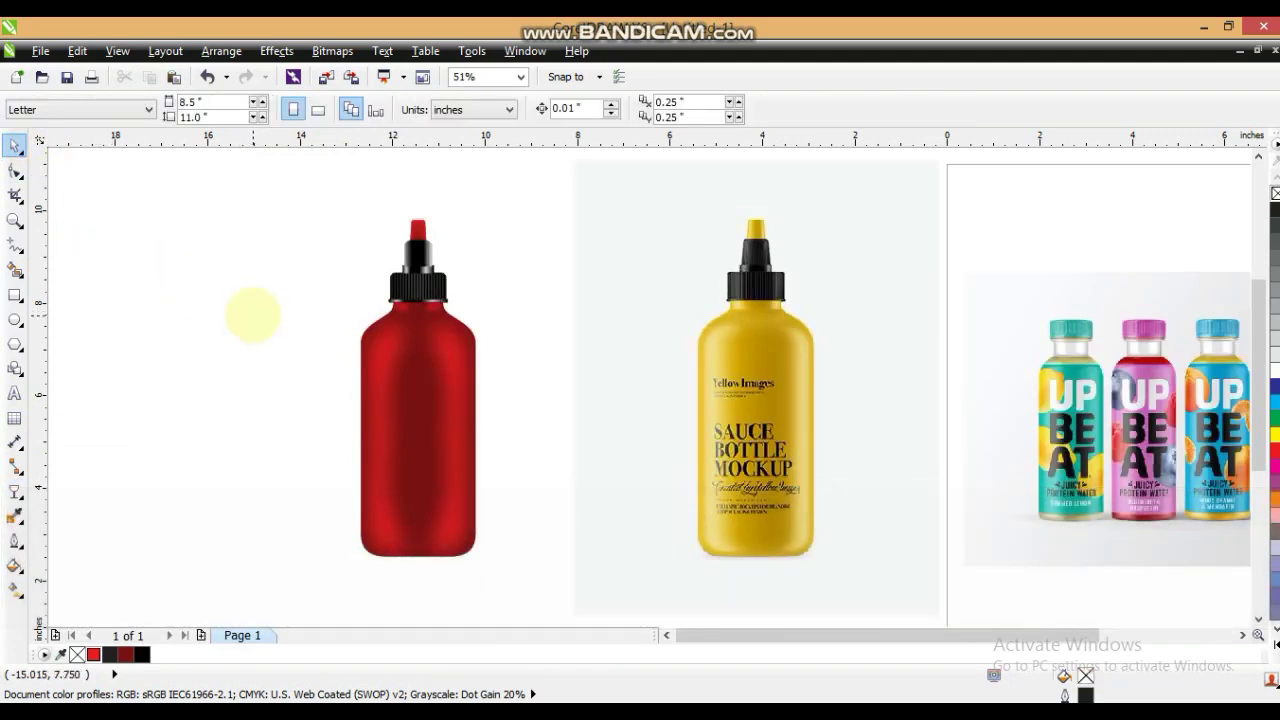
Step: Place a copy of the bottle body about 4 inches to its left, with no fill and a black hairline outline
left_click(429, 376)
left_click_drag(429, 376, 241, 376)
right_click(241, 376)
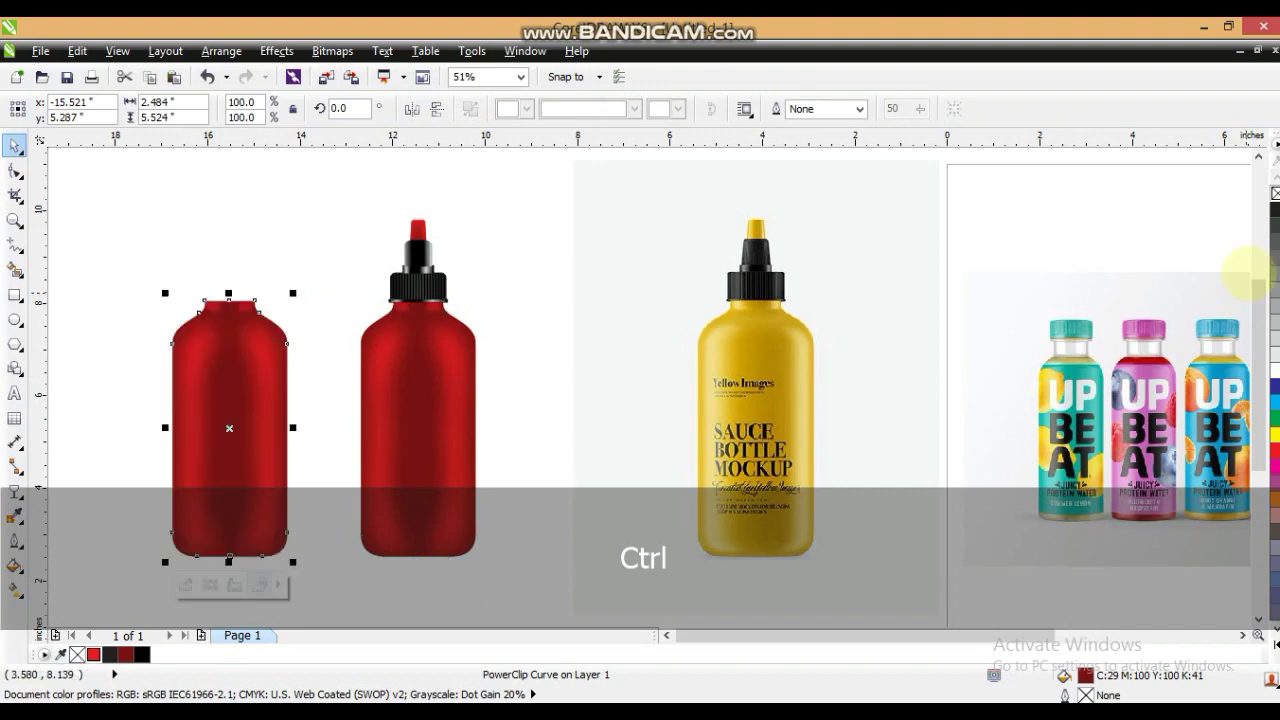
left_click(1274, 192)
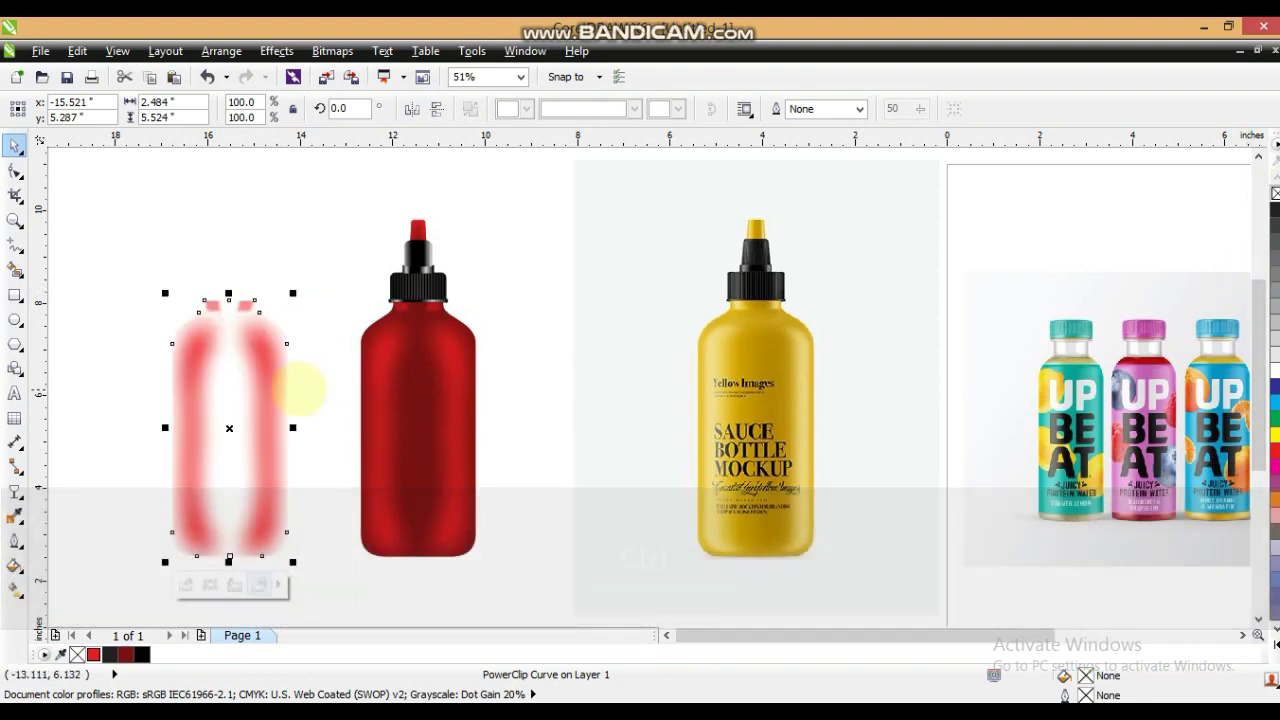
right_click(1275, 209)
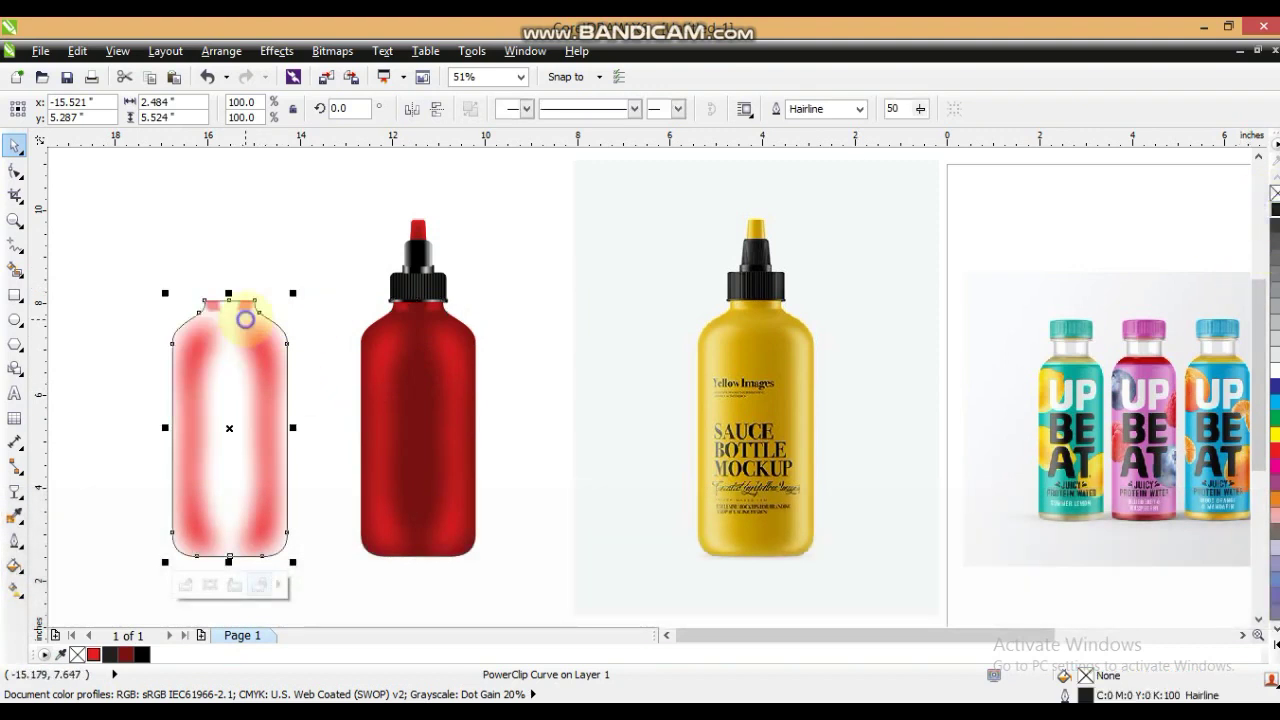
Step: Extract the blurred highlights from the copied body's PowerClip and delete them
right_click(245, 319)
left_click(330, 77)
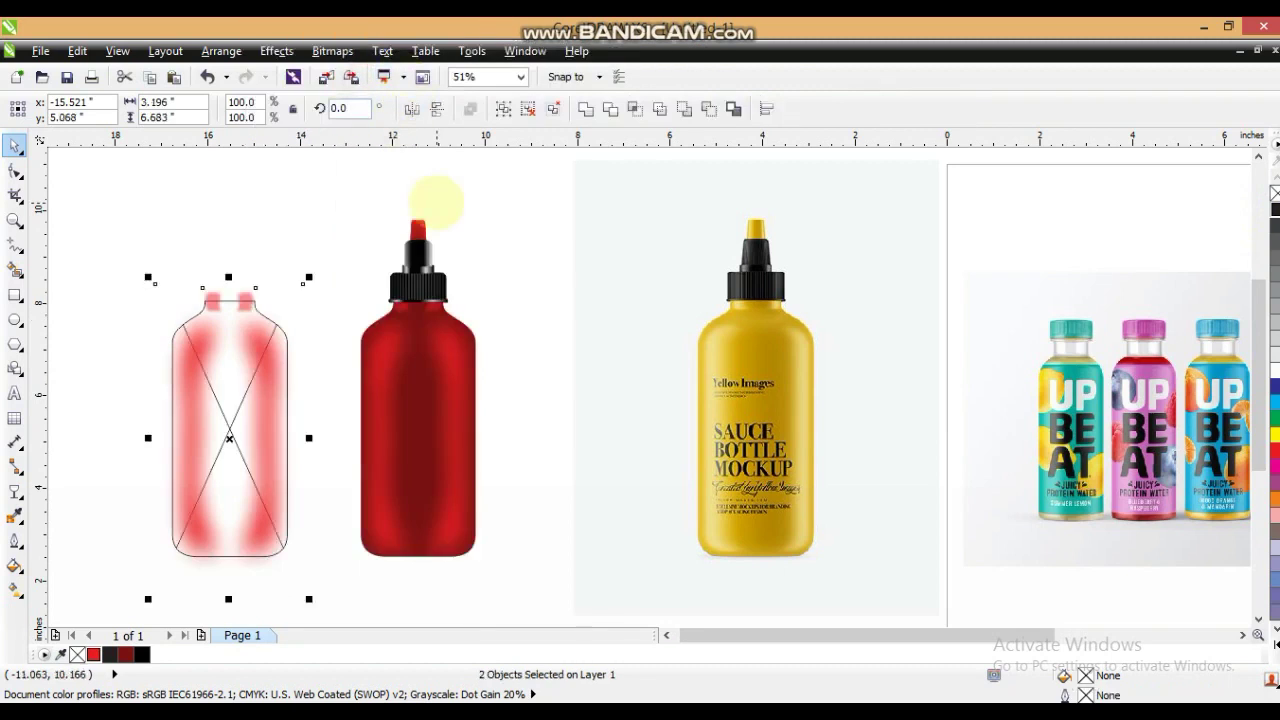
key("Delete")
Step: Set the emptied bottle PowerClip's frame type to none, leaving a plain curve
left_click(258, 300)
right_click(261, 302)
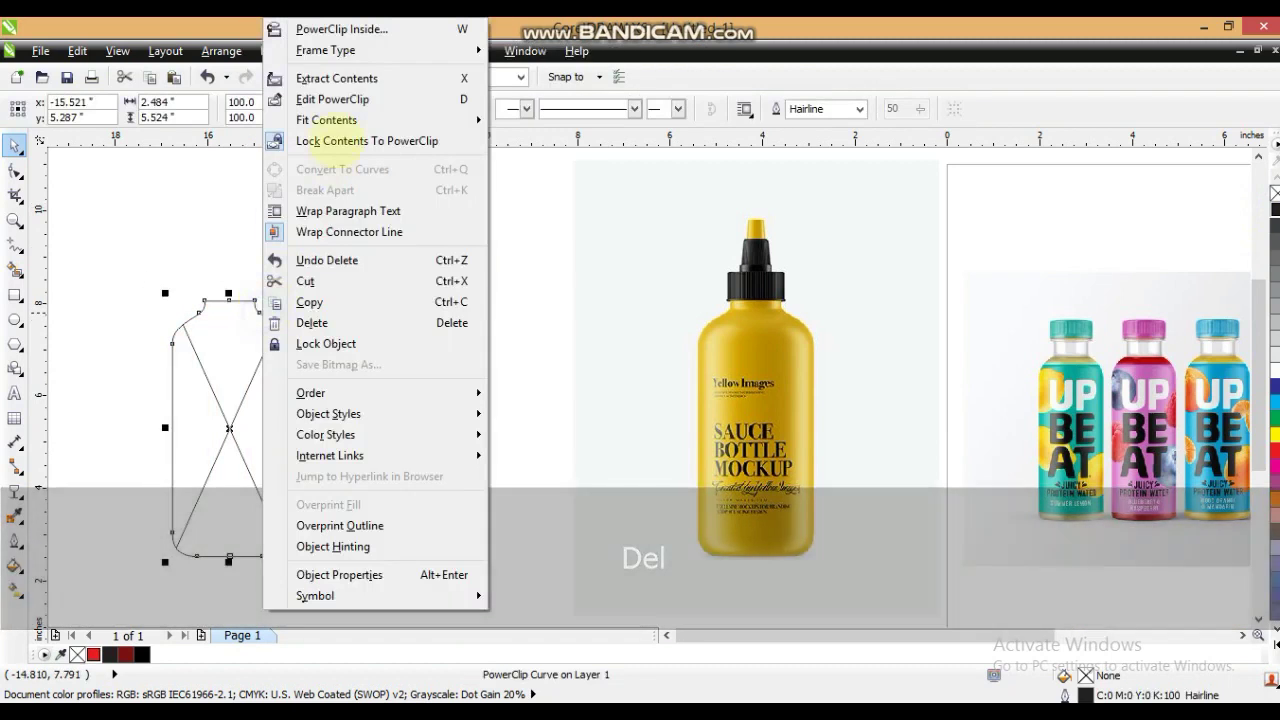
mouse_move(340, 50)
left_click(528, 101)
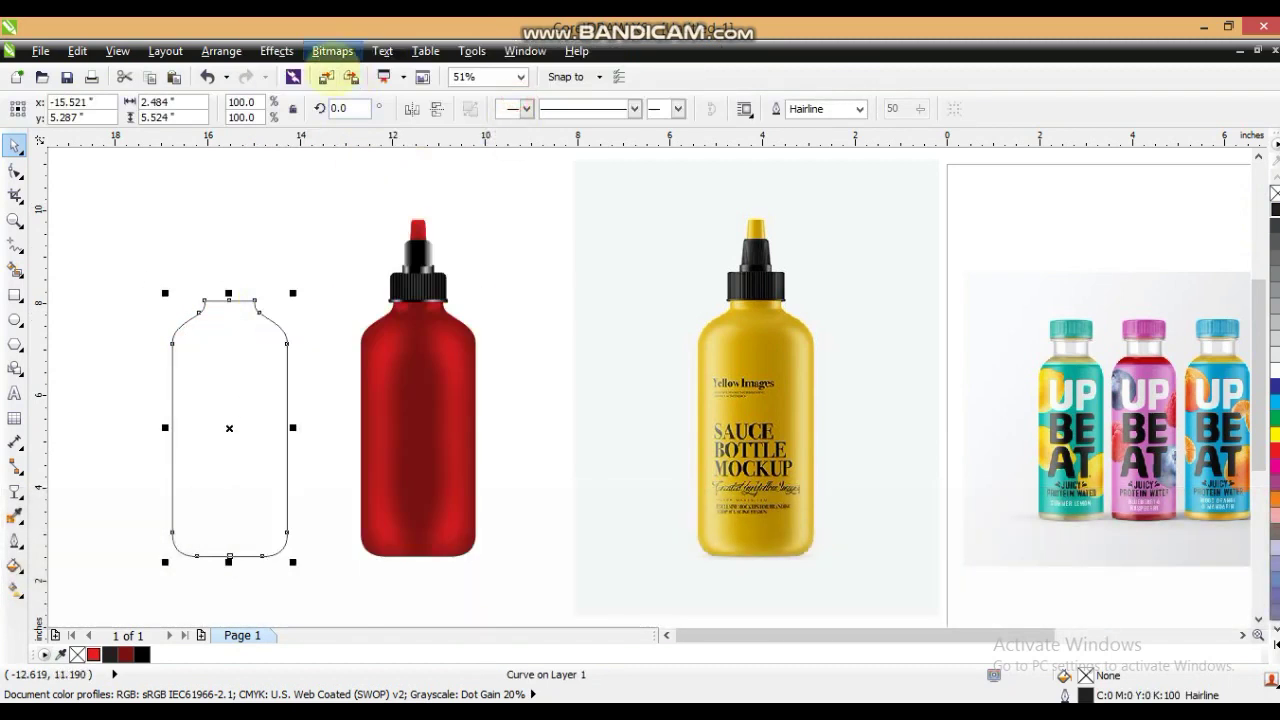
Step: Apply a drop shadow along the bottle outline from its top edge straight down to its base, with outside feathering
left_click(15, 490)
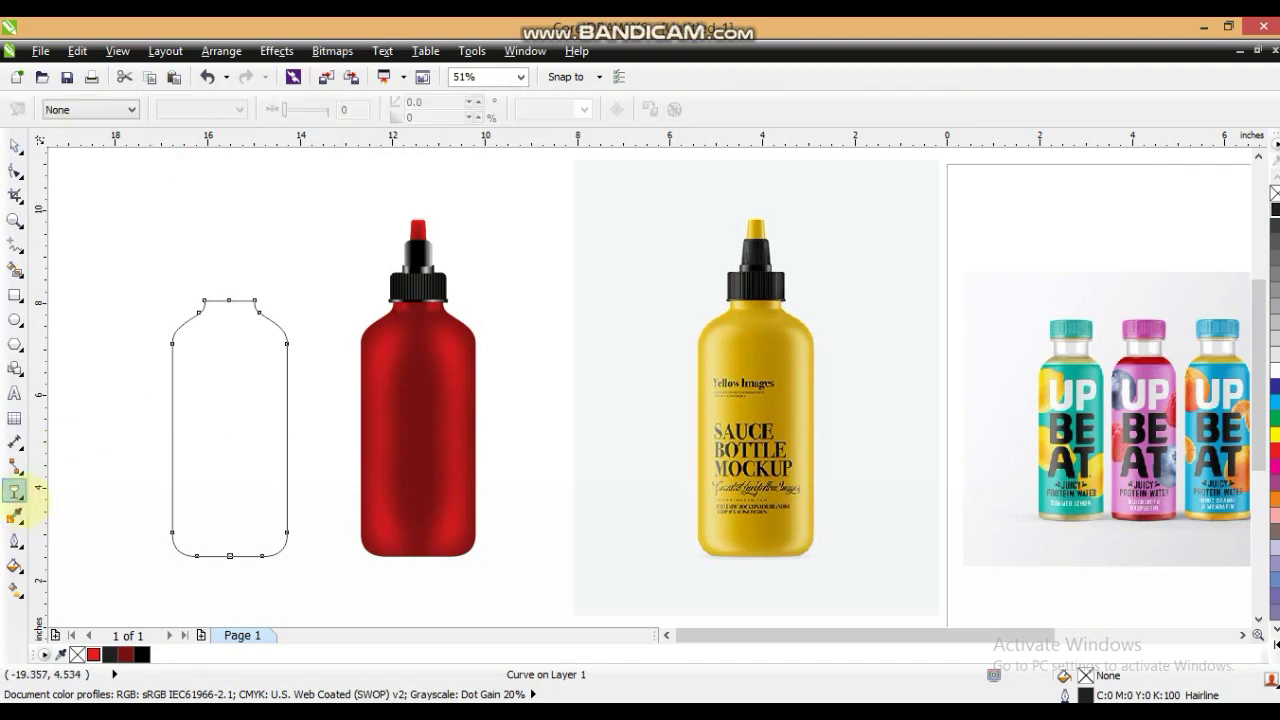
left_click(15, 490)
left_click(90, 553)
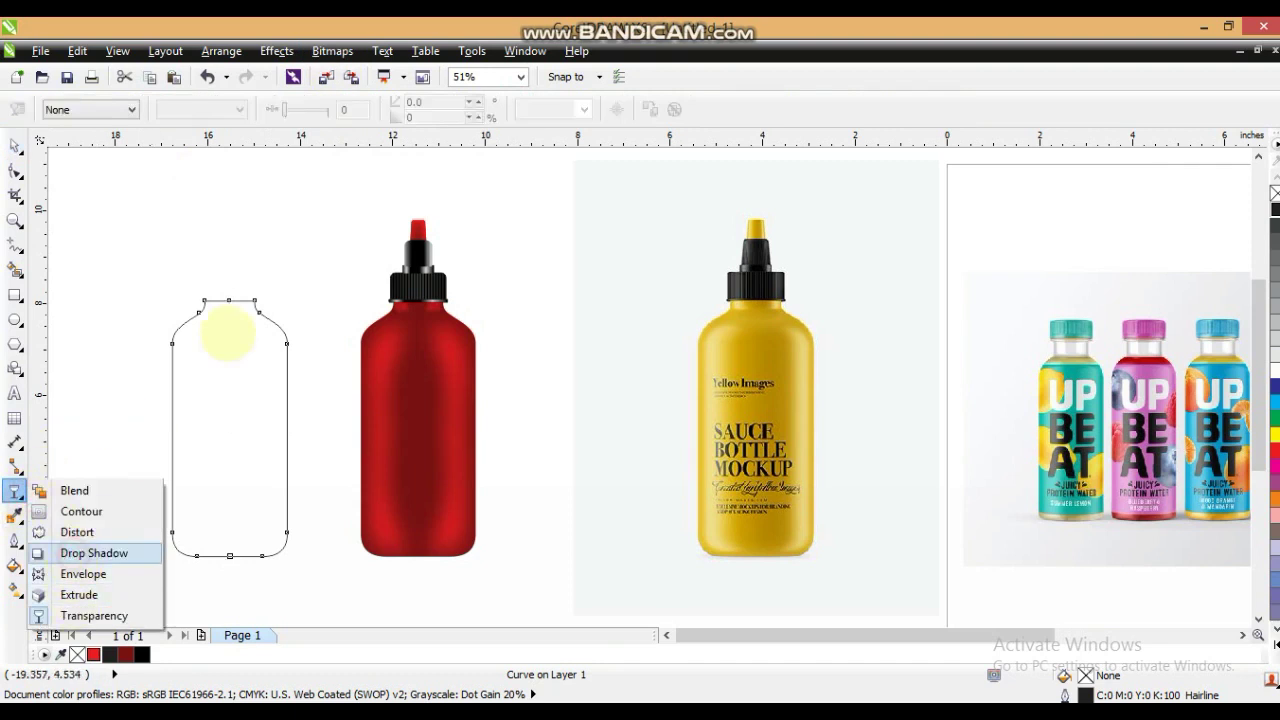
left_click_drag(228, 300, 228, 553)
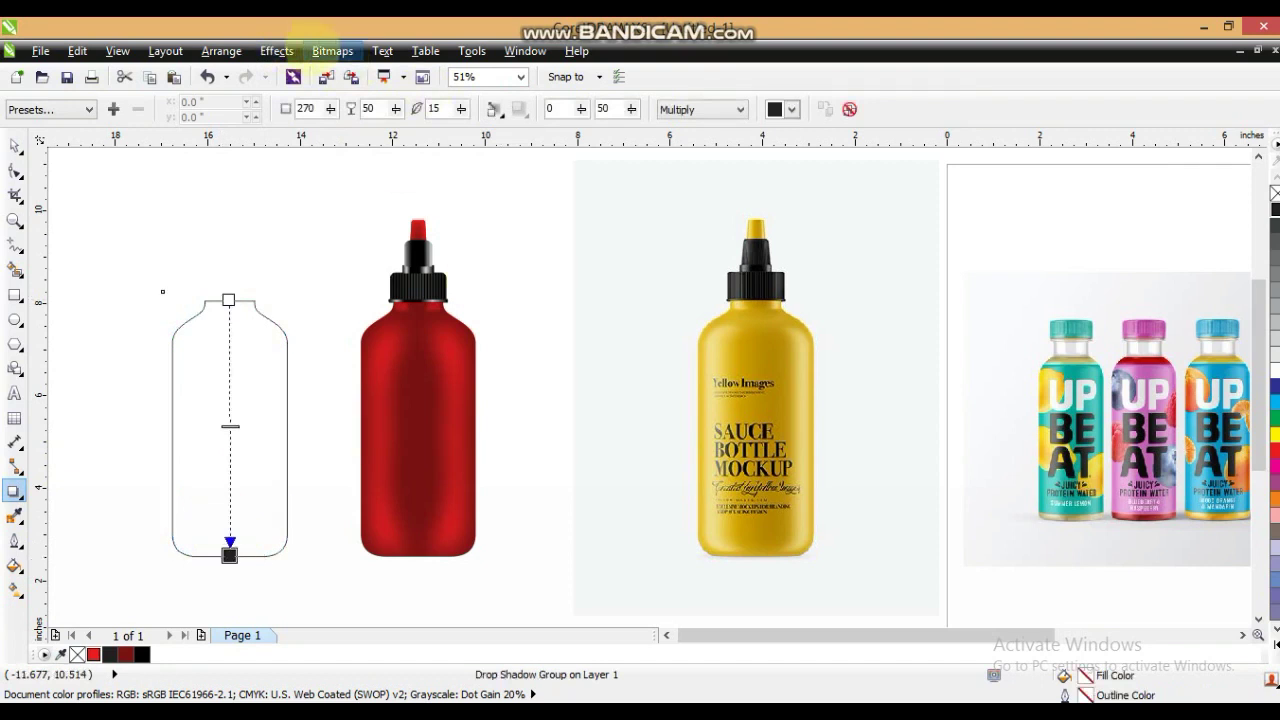
left_click(491, 110)
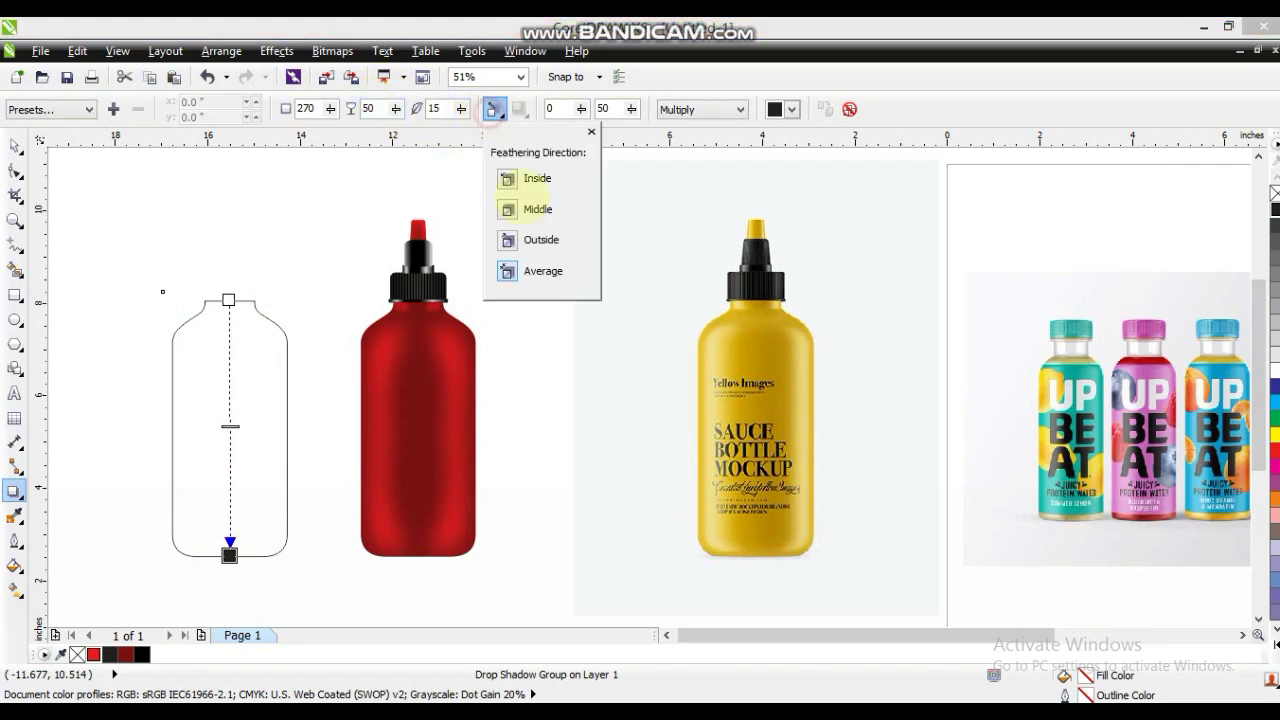
left_click(512, 241)
Step: Set the outline's drop shadow to black with an opacity of 72
left_click(230, 427)
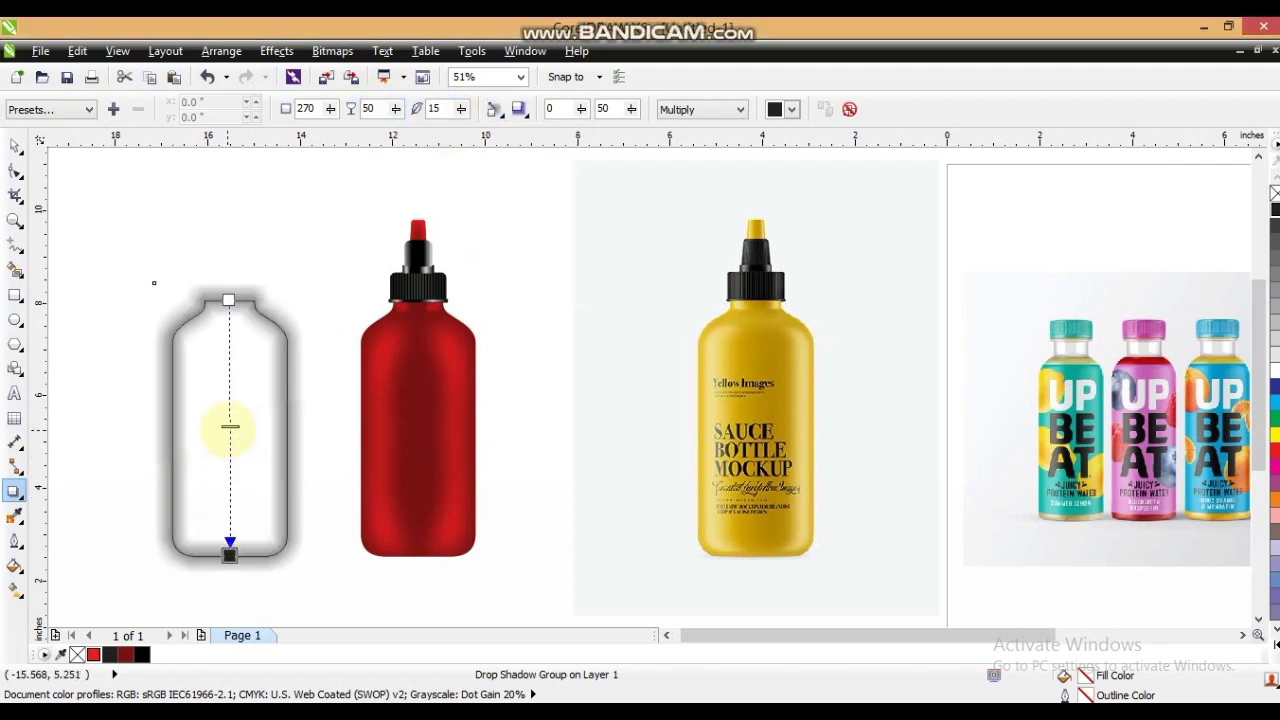
left_click_drag(230, 452, 230, 497)
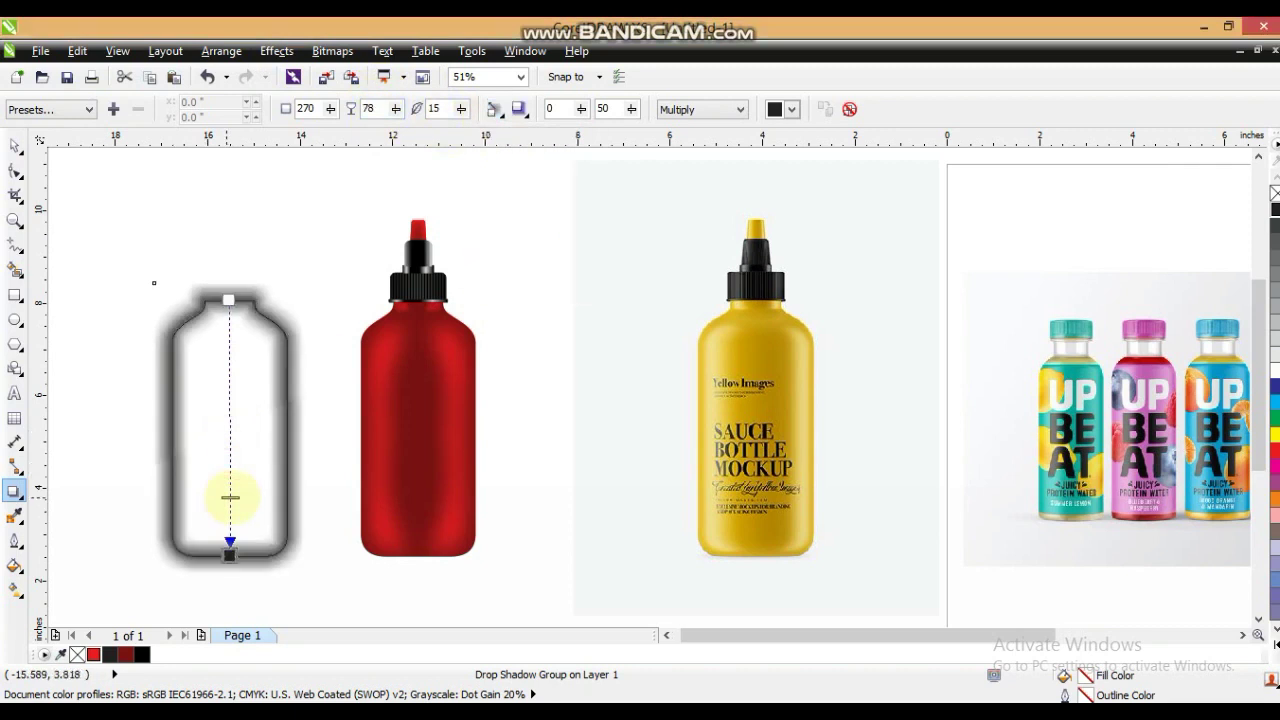
left_click(791, 109)
left_click_drag(866, 170, 868, 243)
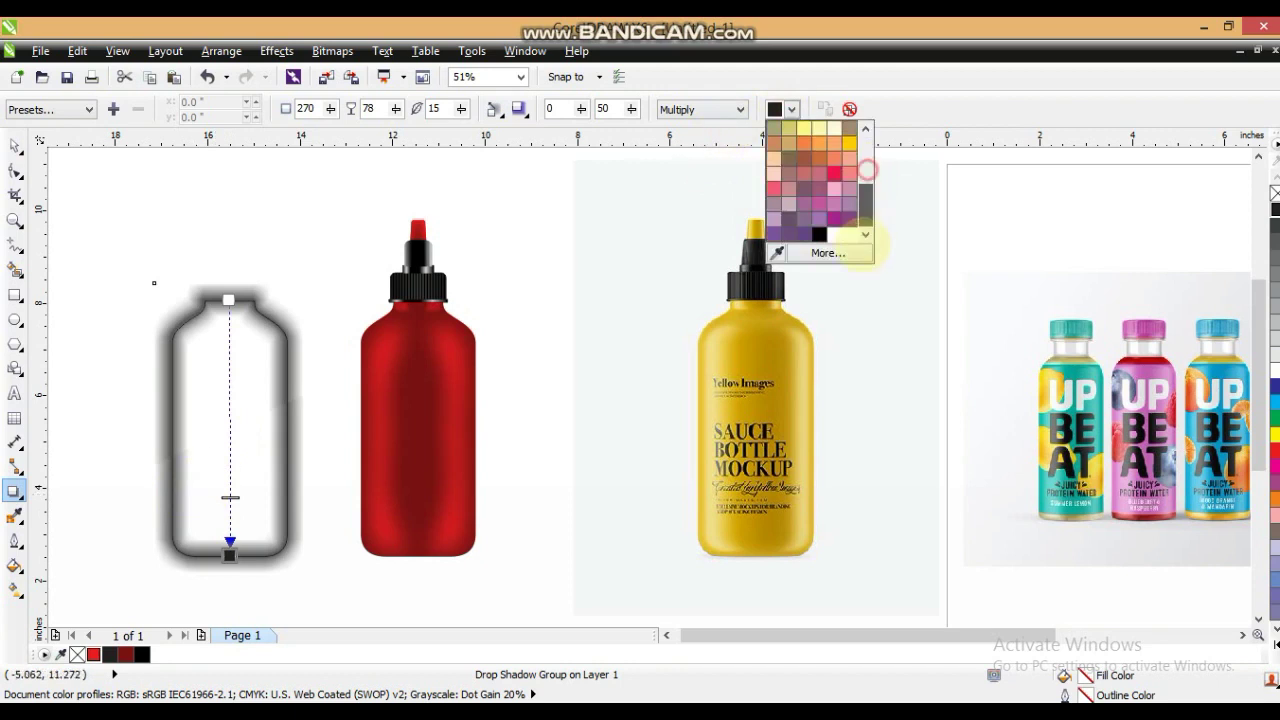
left_click(230, 496)
left_click_drag(229, 496, 230, 480)
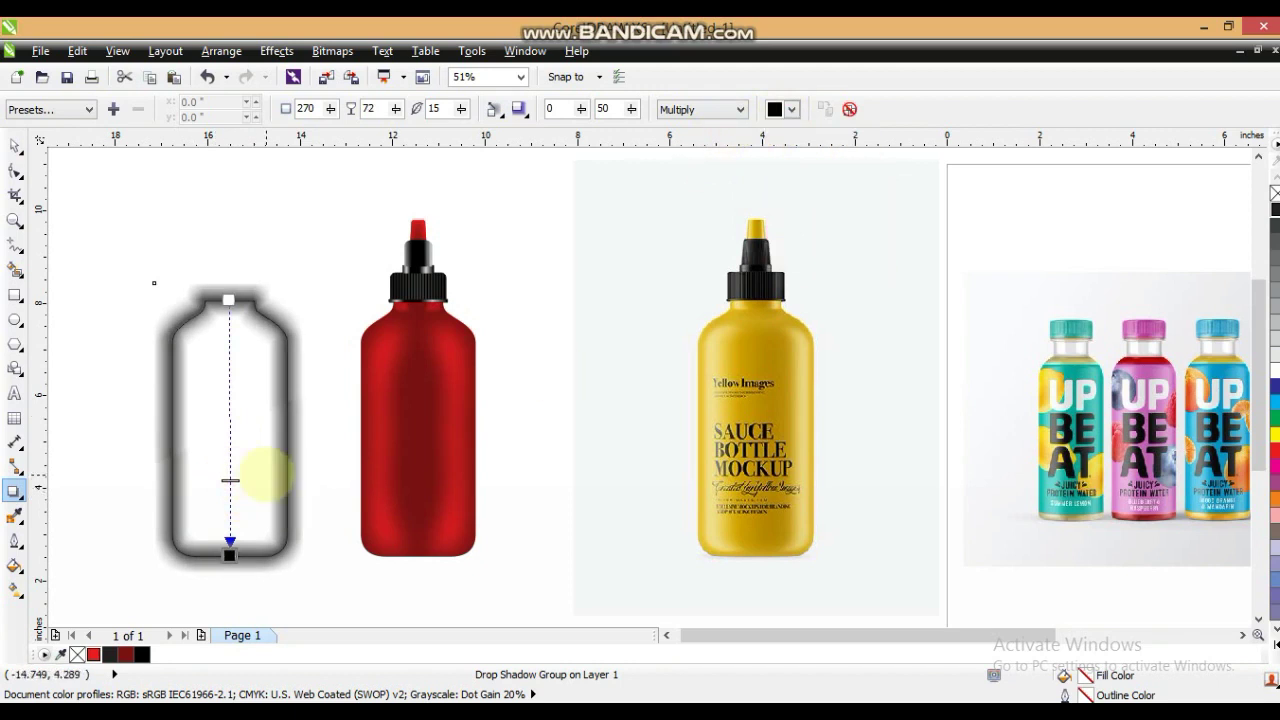
Step: Break the drop shadow apart from the outline and align its centre with the red bottle body
left_click(221, 50)
left_click(257, 260)
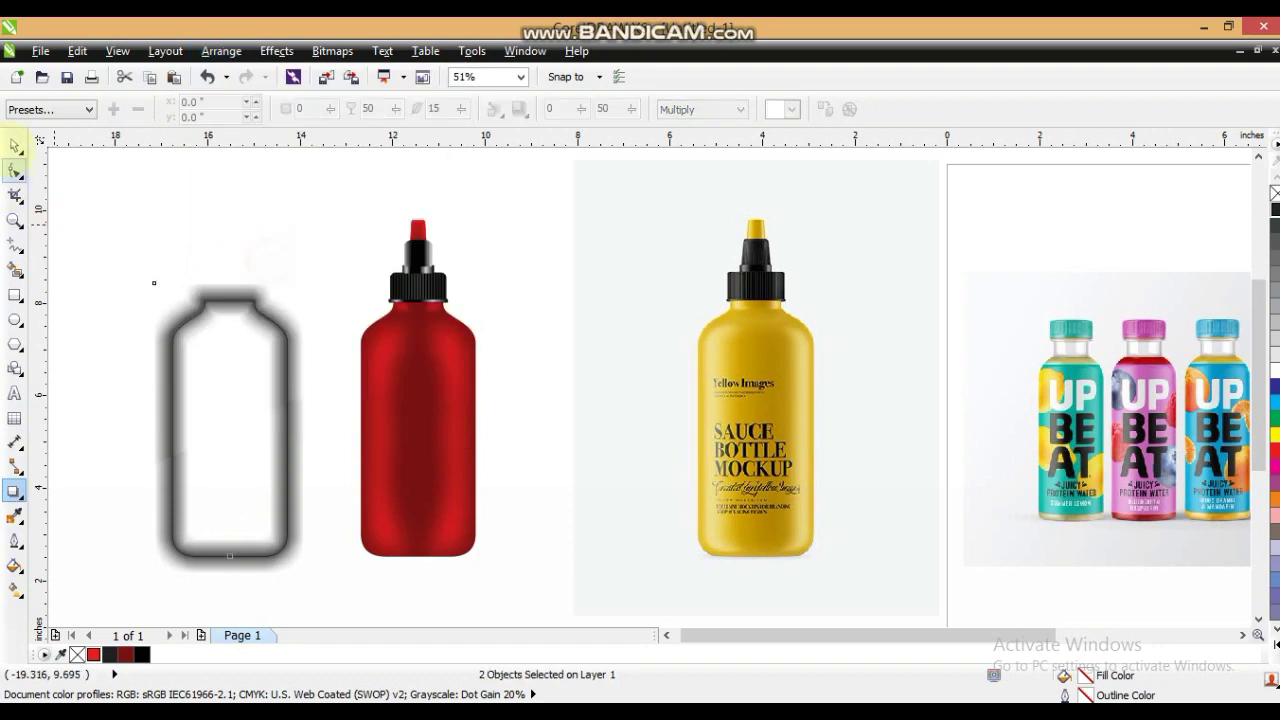
left_click(148, 199)
left_click(229, 278, "ctrl")
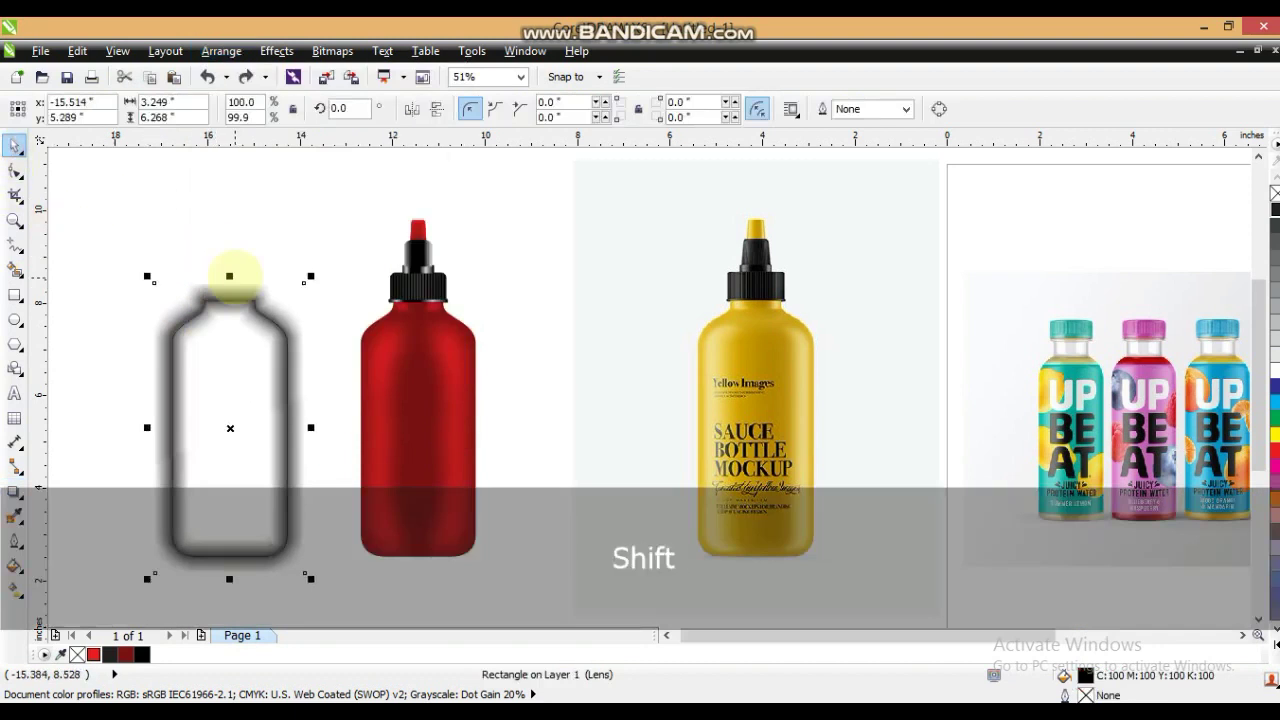
left_click(428, 457, "shift")
key("e")
key("Escape")
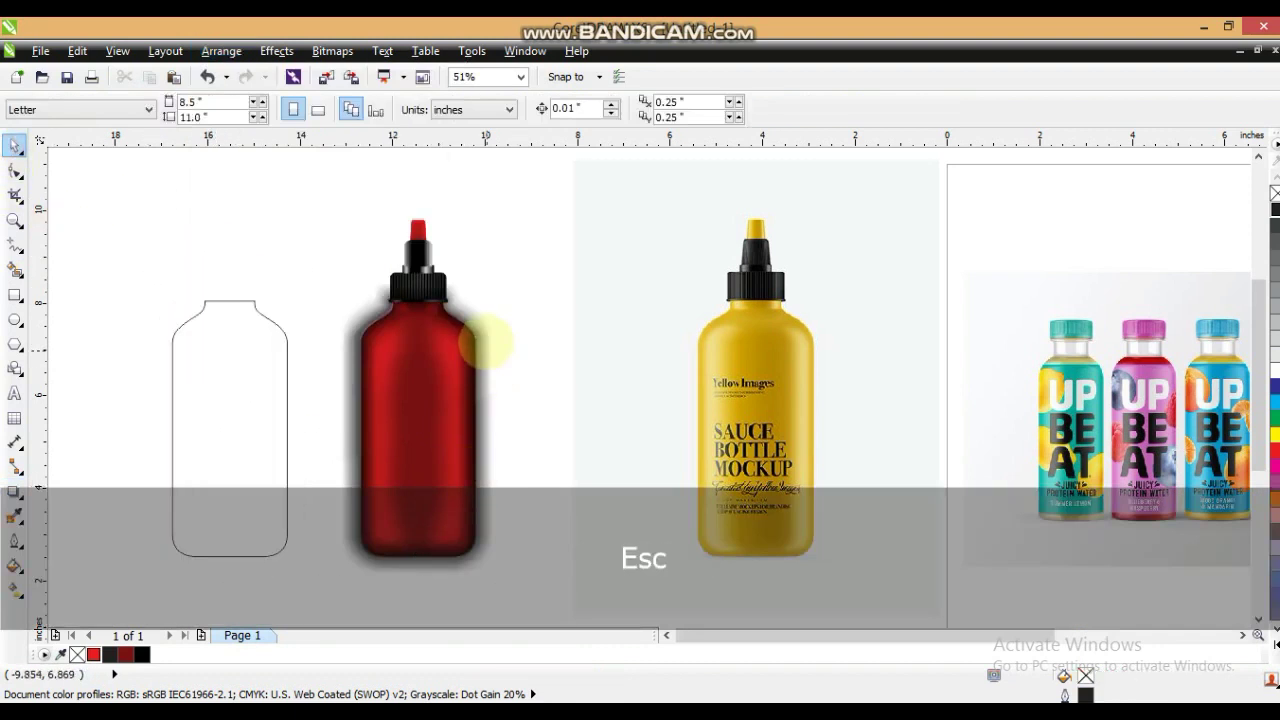
Step: Enlarge the shadow to about 3.3 by 6.36 inches and convert it to a 300 dpi CMYK bitmap with transparent background
left_click(486, 342)
mouse_move(500, 274)
left_mouse_down()
mouse_move(531, 283)
mouse_move(501, 274)
left_mouse_up()
left_click(15, 492)
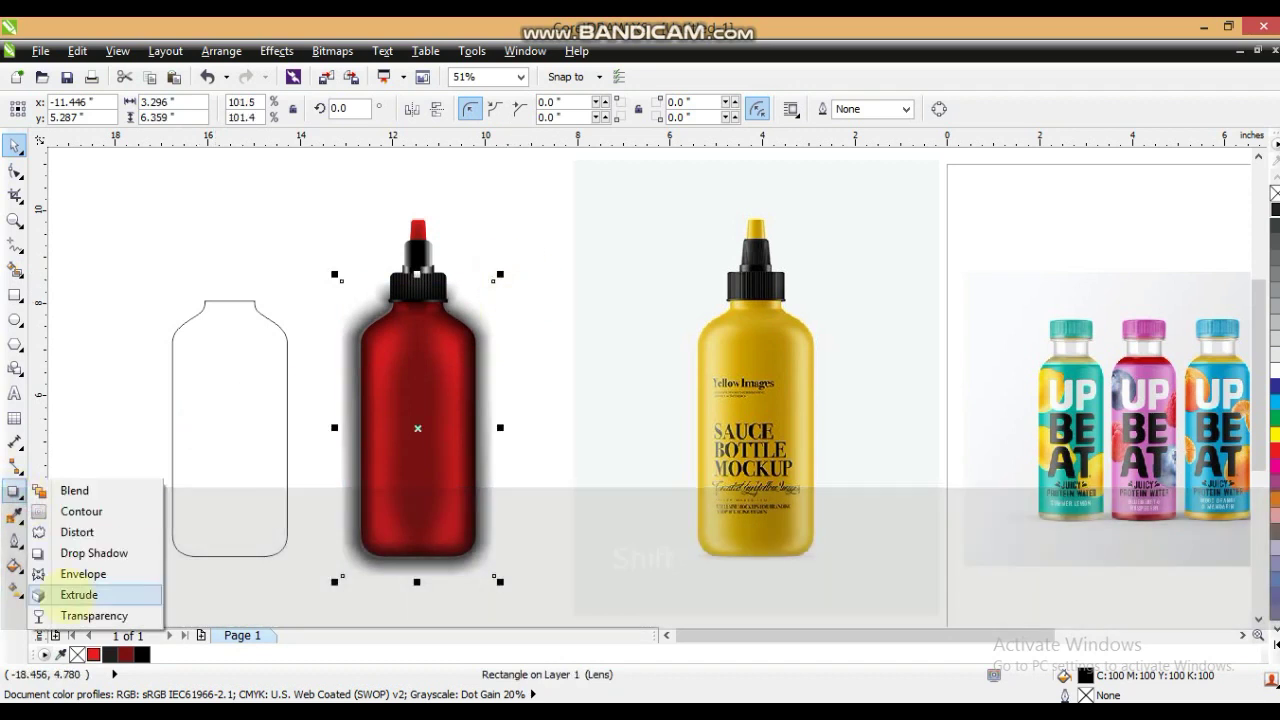
left_click(15, 195)
left_click(332, 50)
left_click(395, 120)
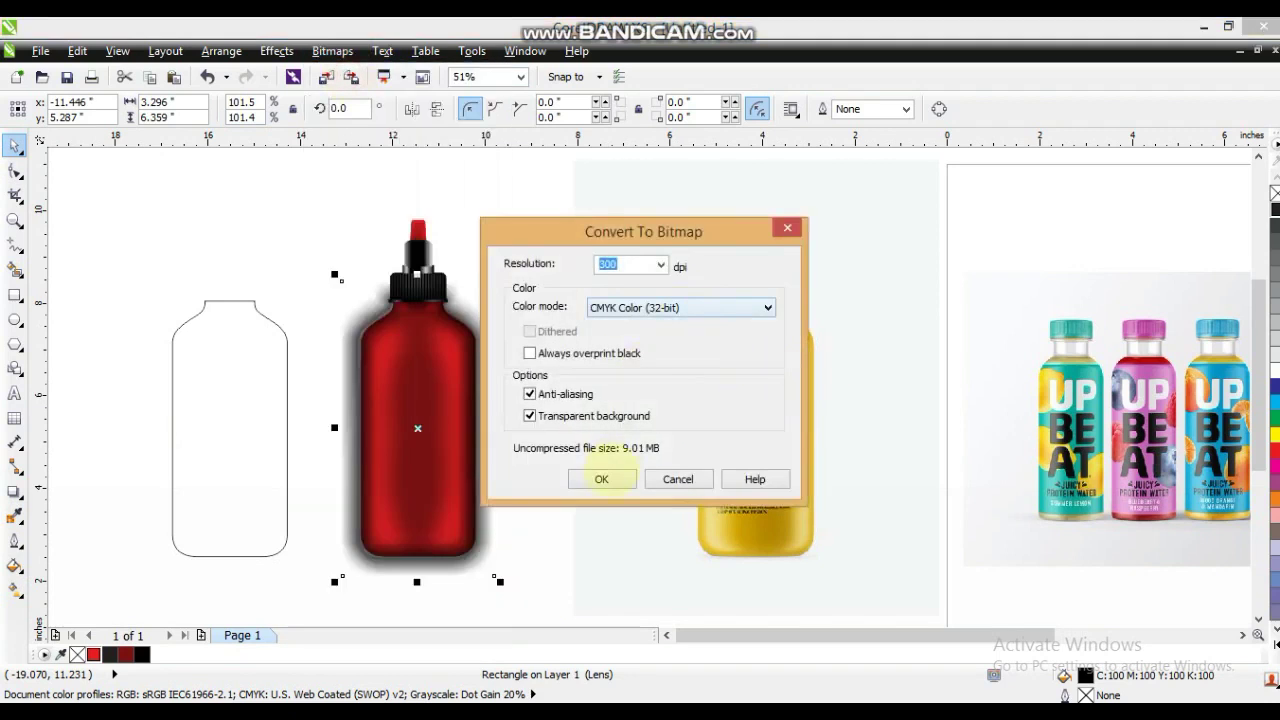
left_click(601, 479)
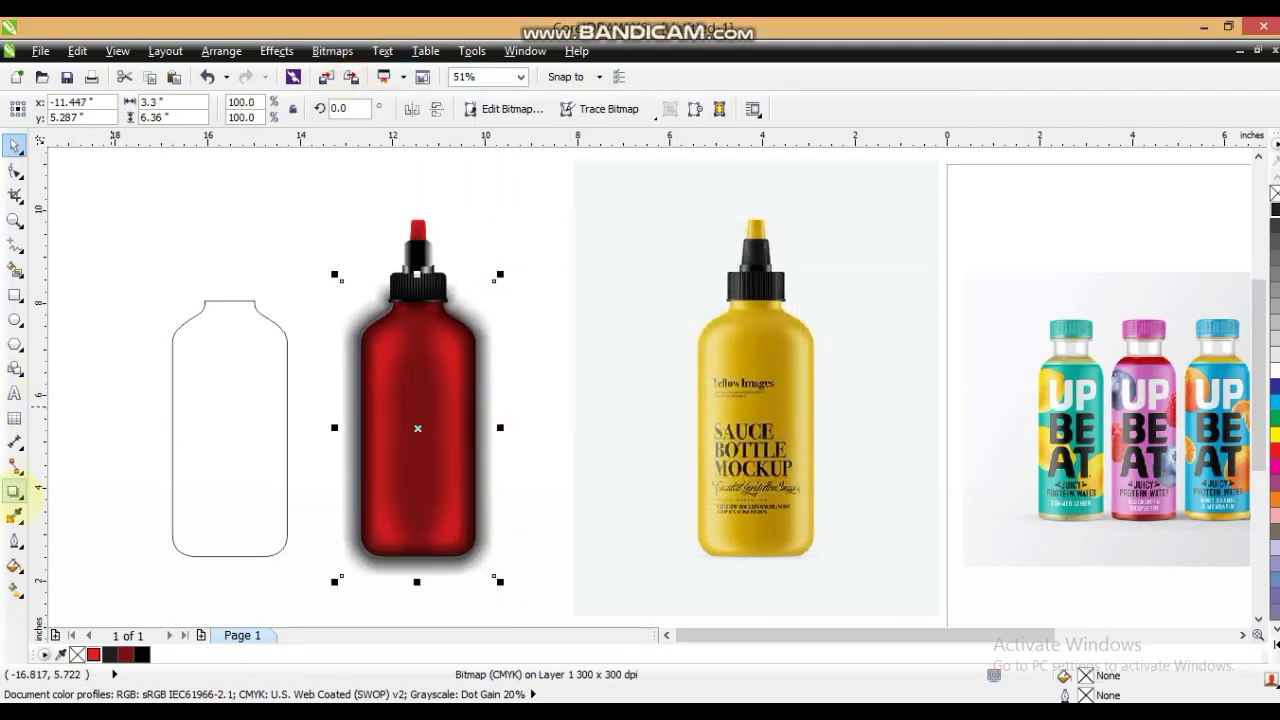
Step: Give the shadow bitmap a uniform transparency of 29
left_click(15, 515)
left_click(15, 492)
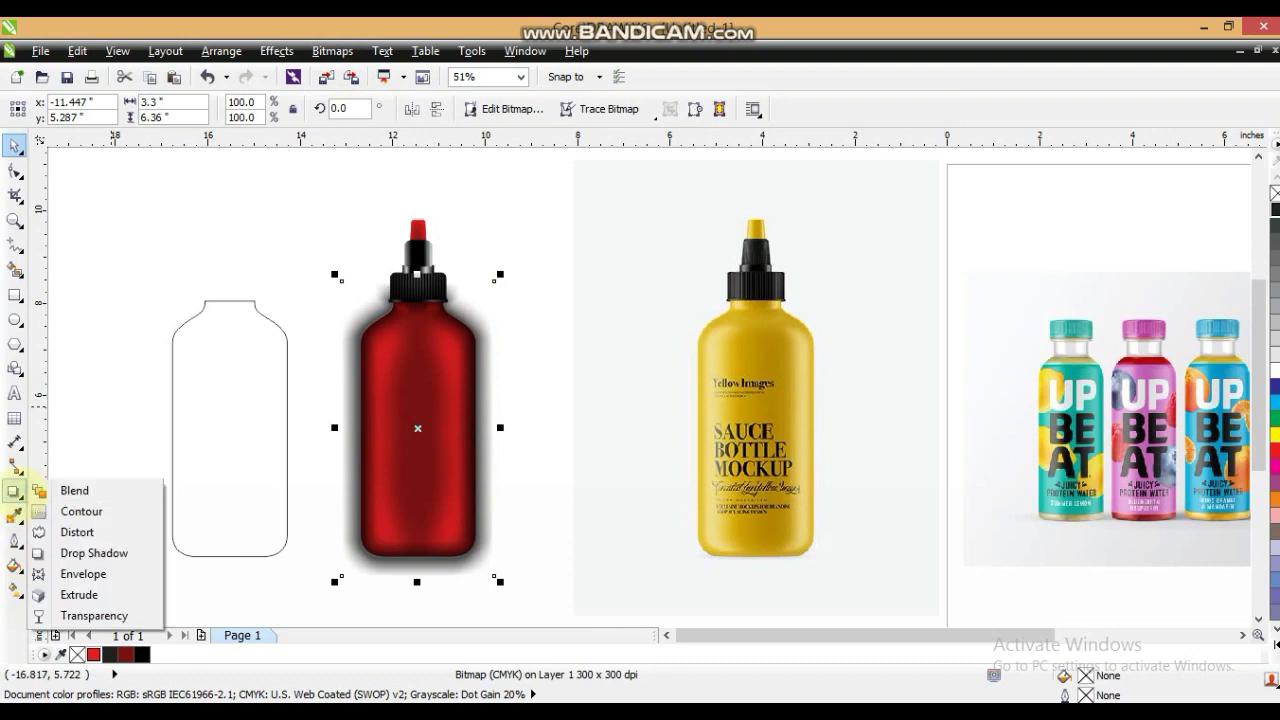
left_click(55, 609)
left_click(91, 110)
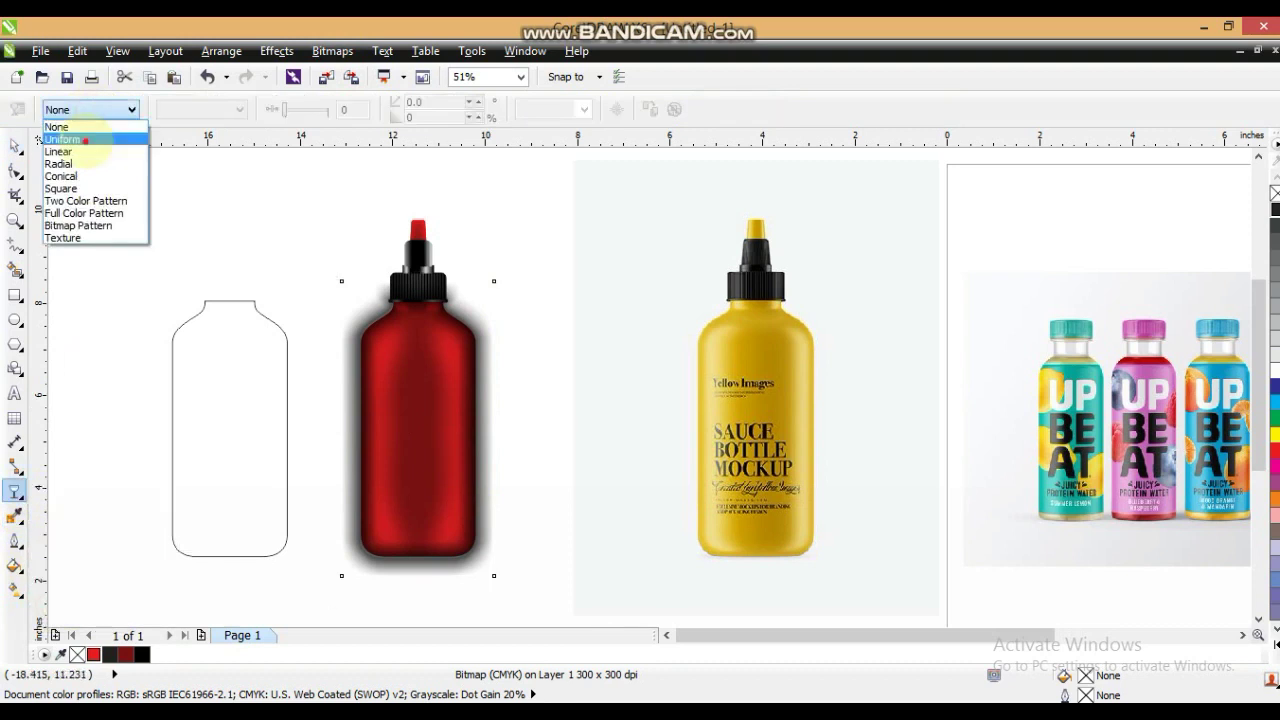
left_click(78, 143)
left_click_drag(306, 110, 297, 112)
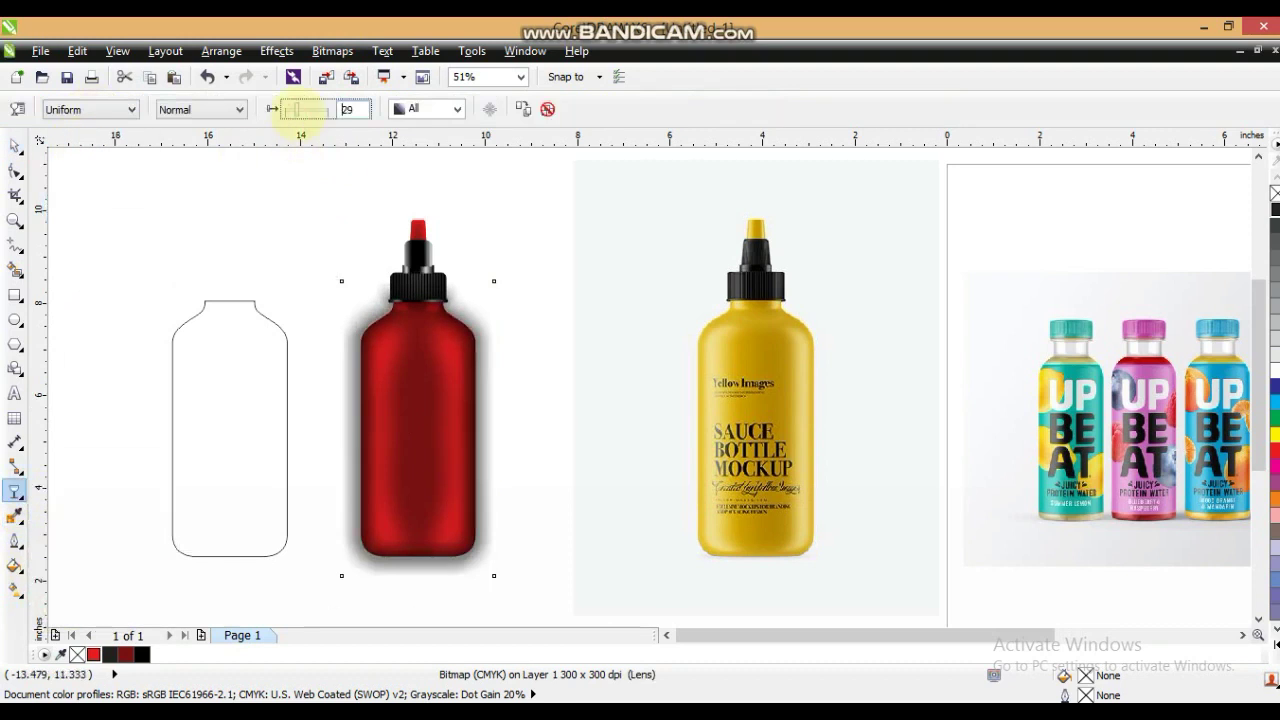
Step: Send the shadow bitmap to the back, PowerClip it inside the red bottle body, and delete the spare bottle outline
left_click(14, 149)
key("shift+Page_Down")
left_click(536, 408)
key("w")
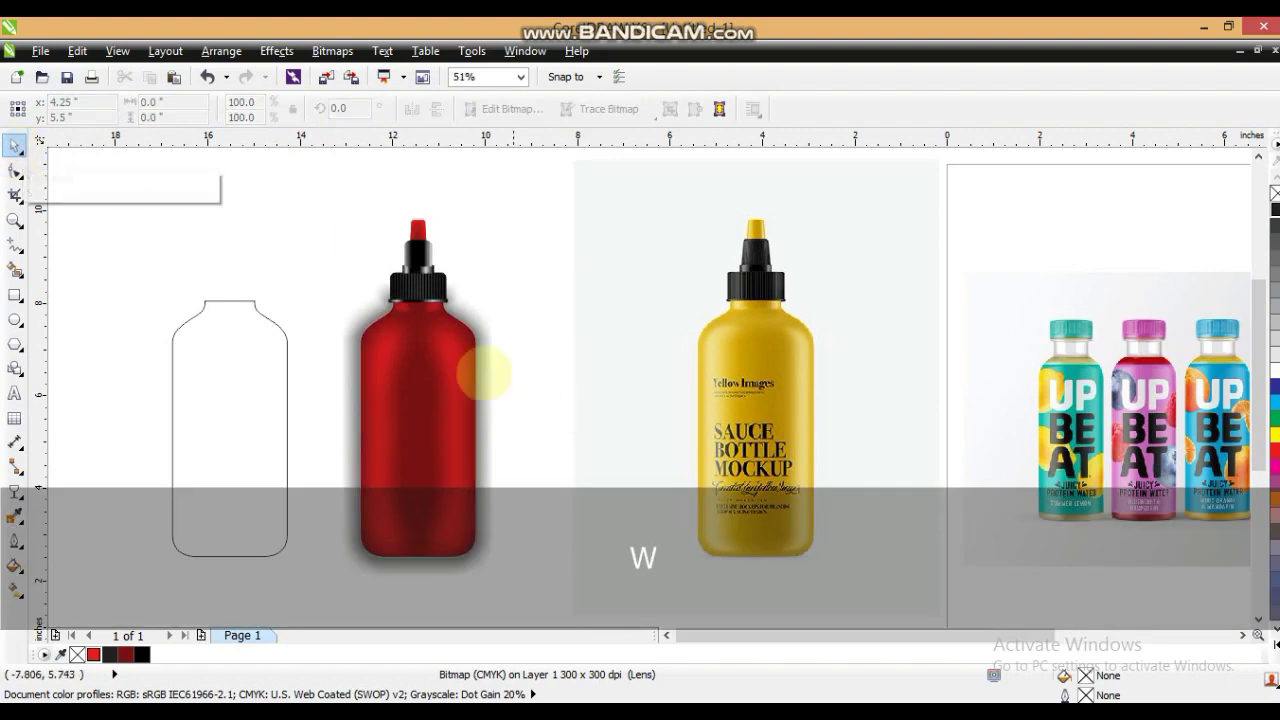
left_click(430, 345)
left_click(313, 251)
left_click(283, 341)
key("Delete")
Step: Draw a circle about 2 inches wide on the bottle body, filled black without outline, and centre it horizontally on the body
left_click(300, 299)
left_click_drag(418, 347, 487, 478)
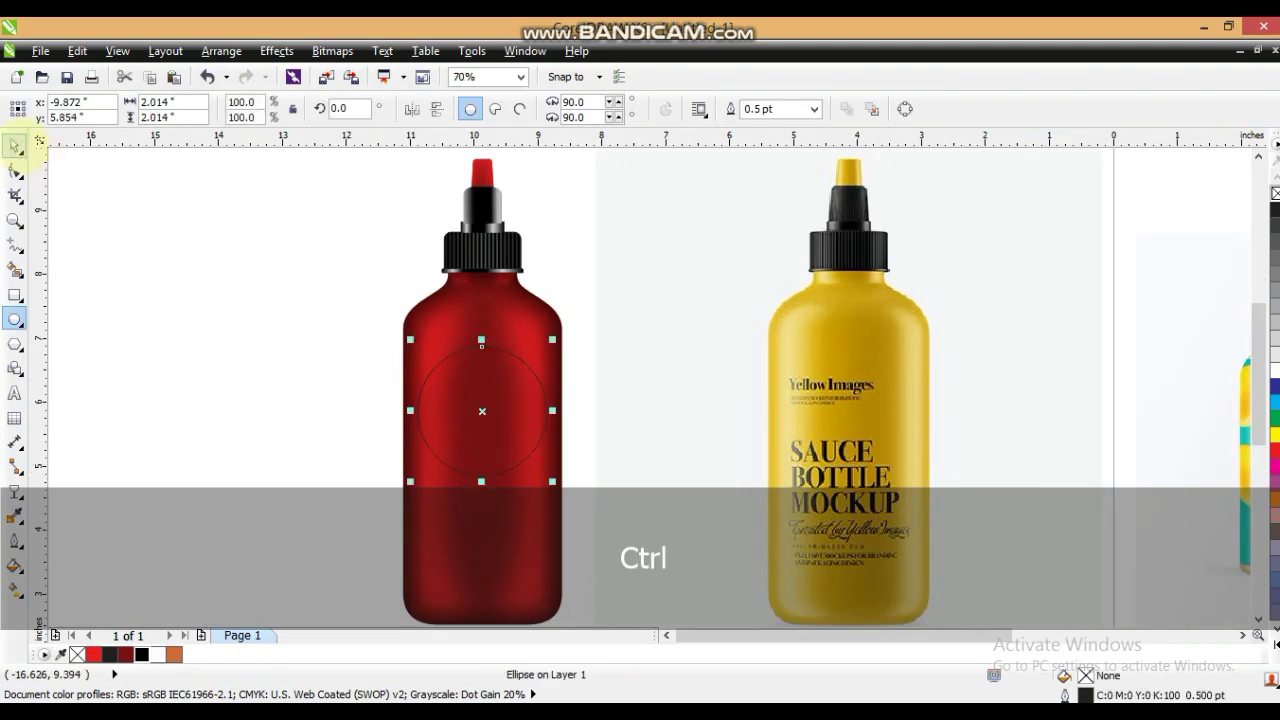
left_click(15, 146)
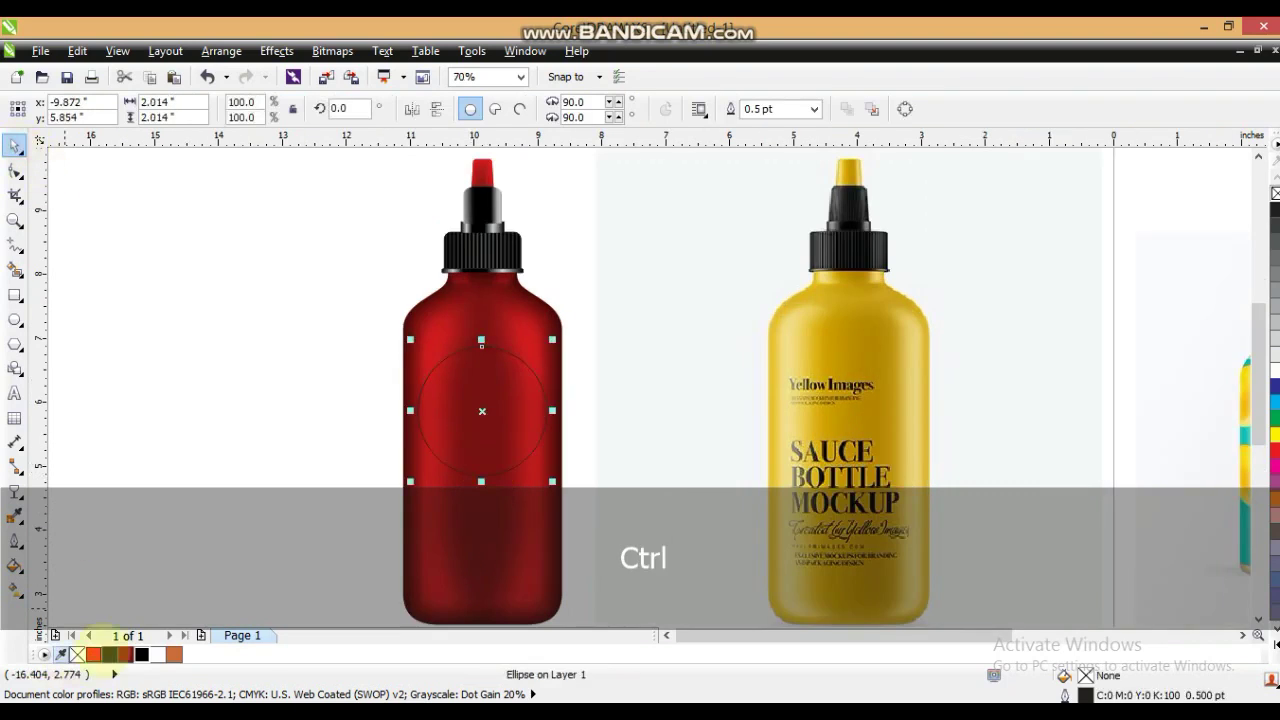
left_click(141, 654)
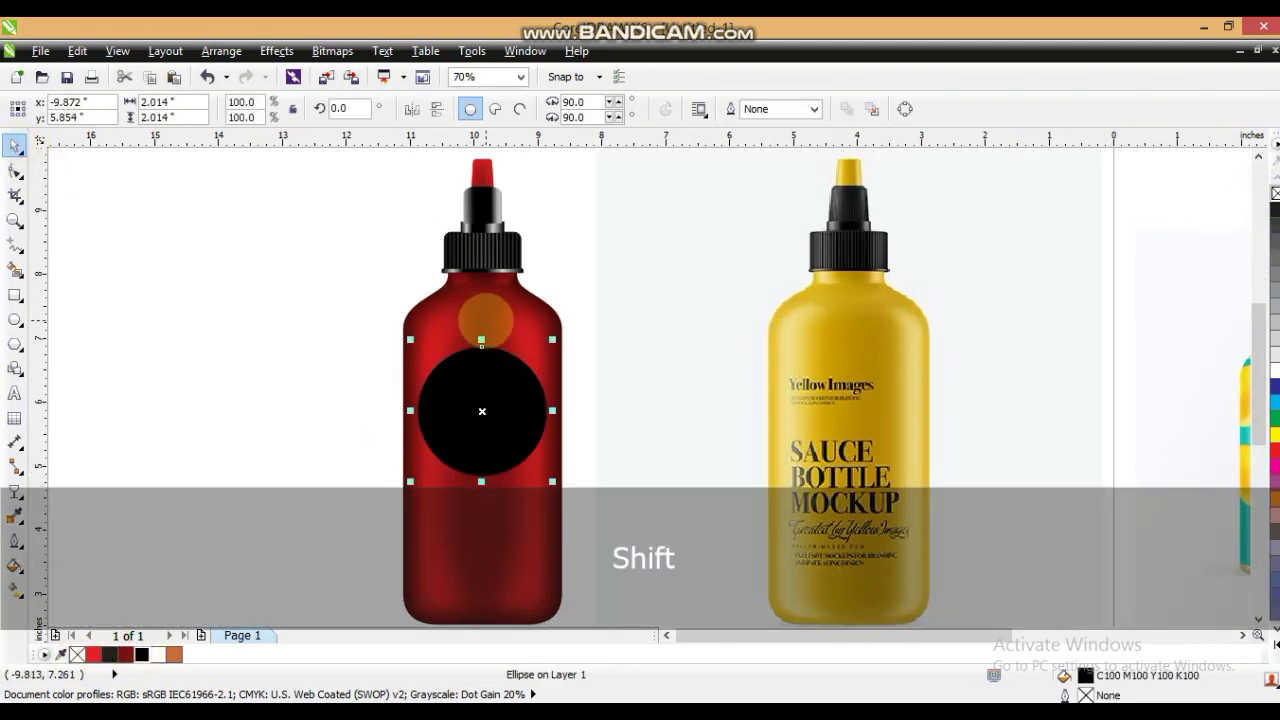
left_click(490, 318, "shift")
key("c")
key("Escape")
Step: PowerClip the black circle inside the bottle body and reorder it within the clip to lie beneath the shading and highlights
left_click(515, 418)
left_click_drag(508, 421, 507, 393)
key("w")
left_click(508, 317)
key("d")
left_click(512, 392)
key("shift+Page_Down")
key("ctrl+Page_Up")
key("f")
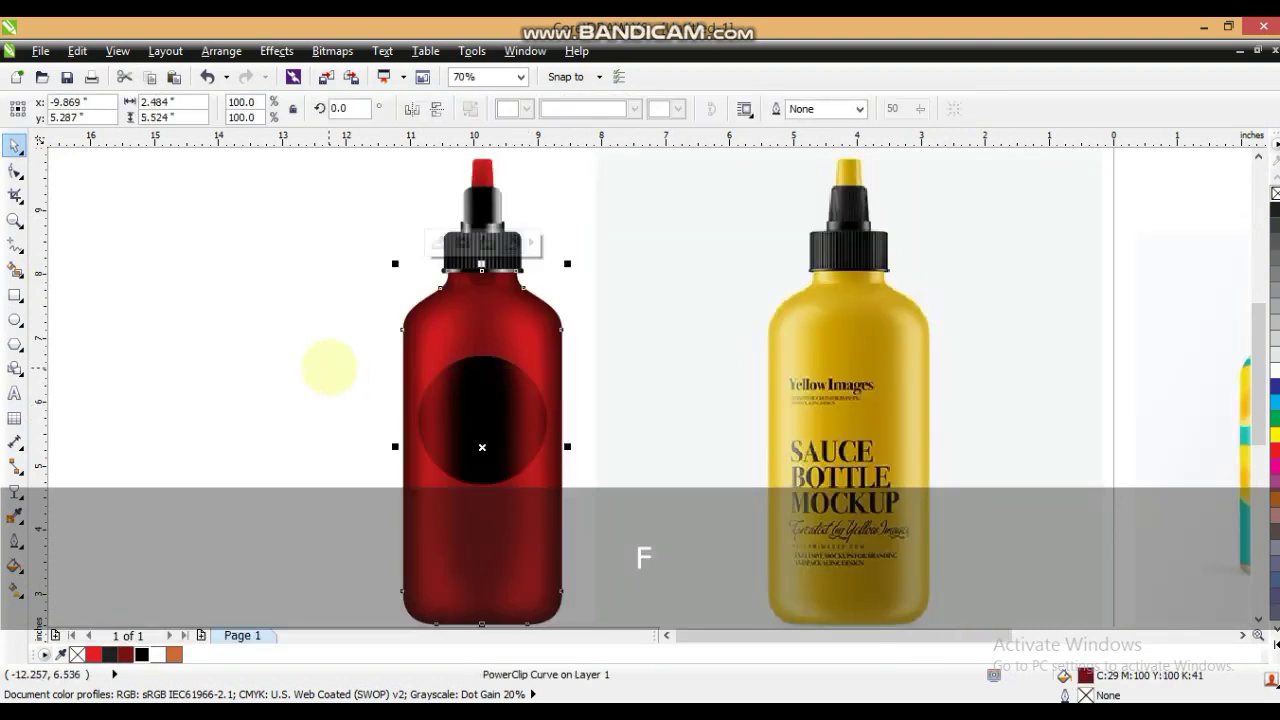
Step: Add the two-line artistic text "BOTTLE MOCKUP" near the black circle in the Swiss921 BT font
left_click(329, 364)
left_click(14, 220)
left_click_drag(365, 300, 949, 552)
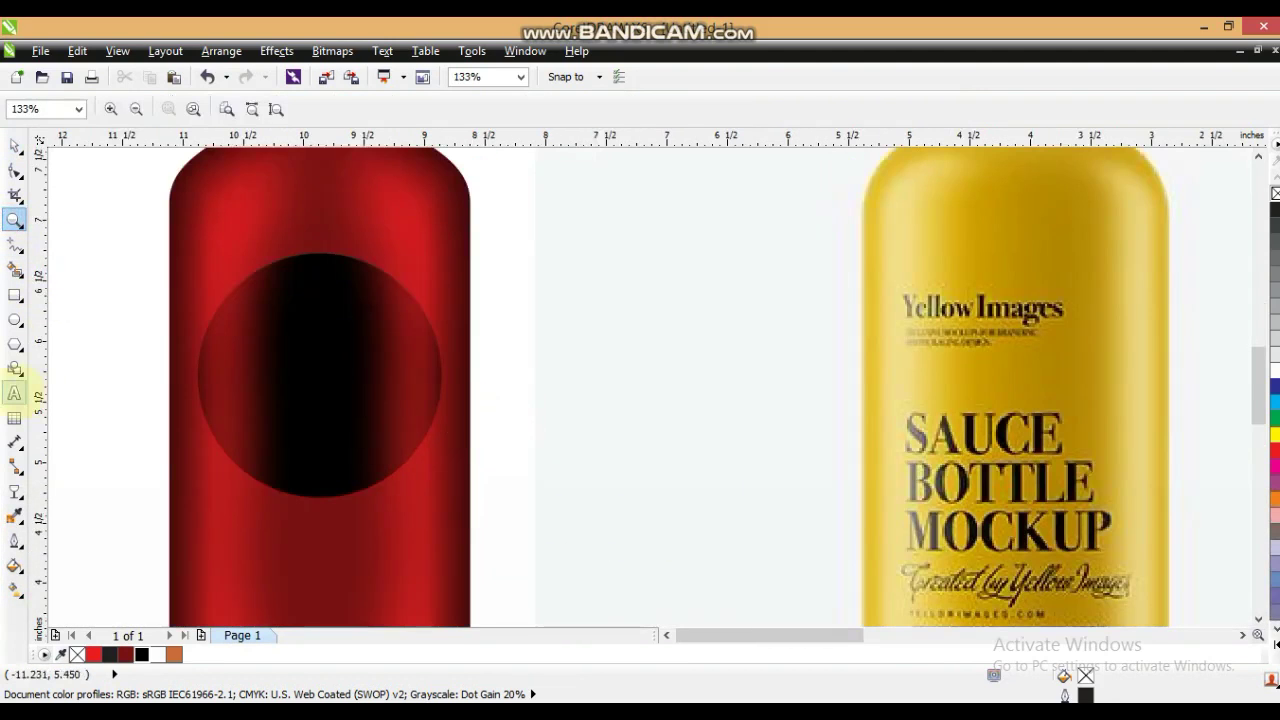
left_click(14, 393)
left_click(93, 398)
type("BOTTLE")
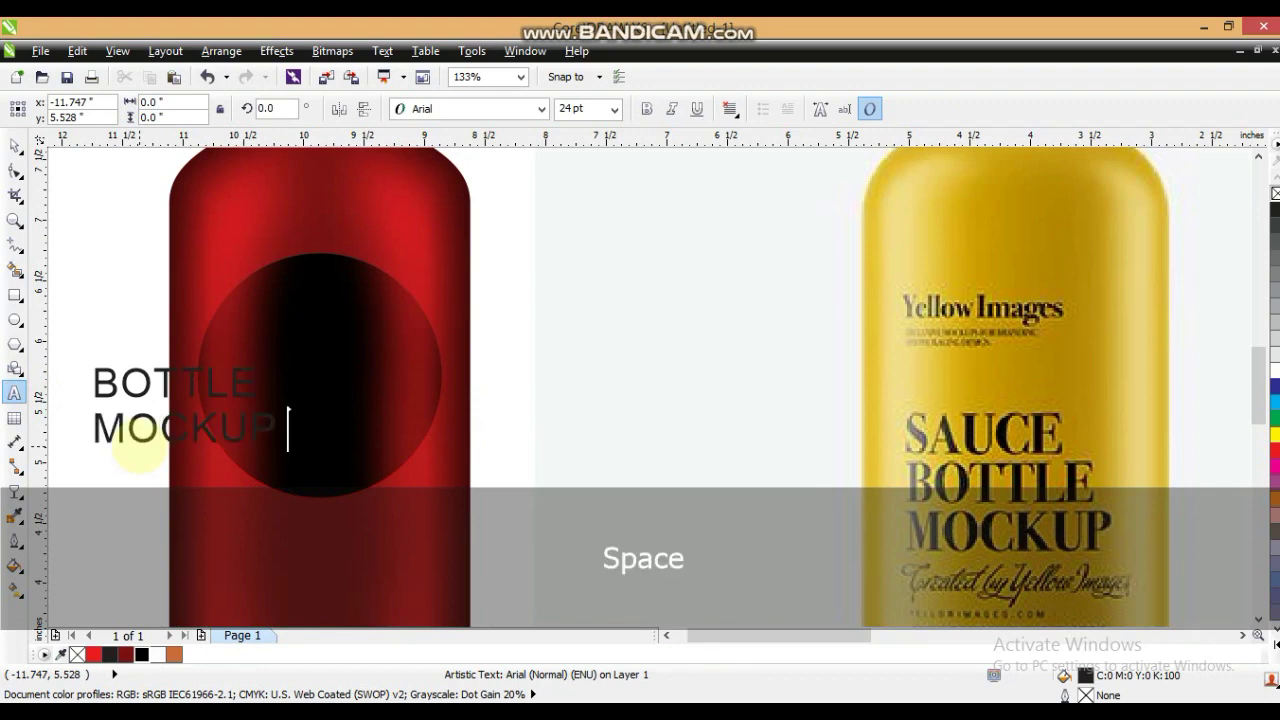
left_click(14, 146)
left_click(541, 108)
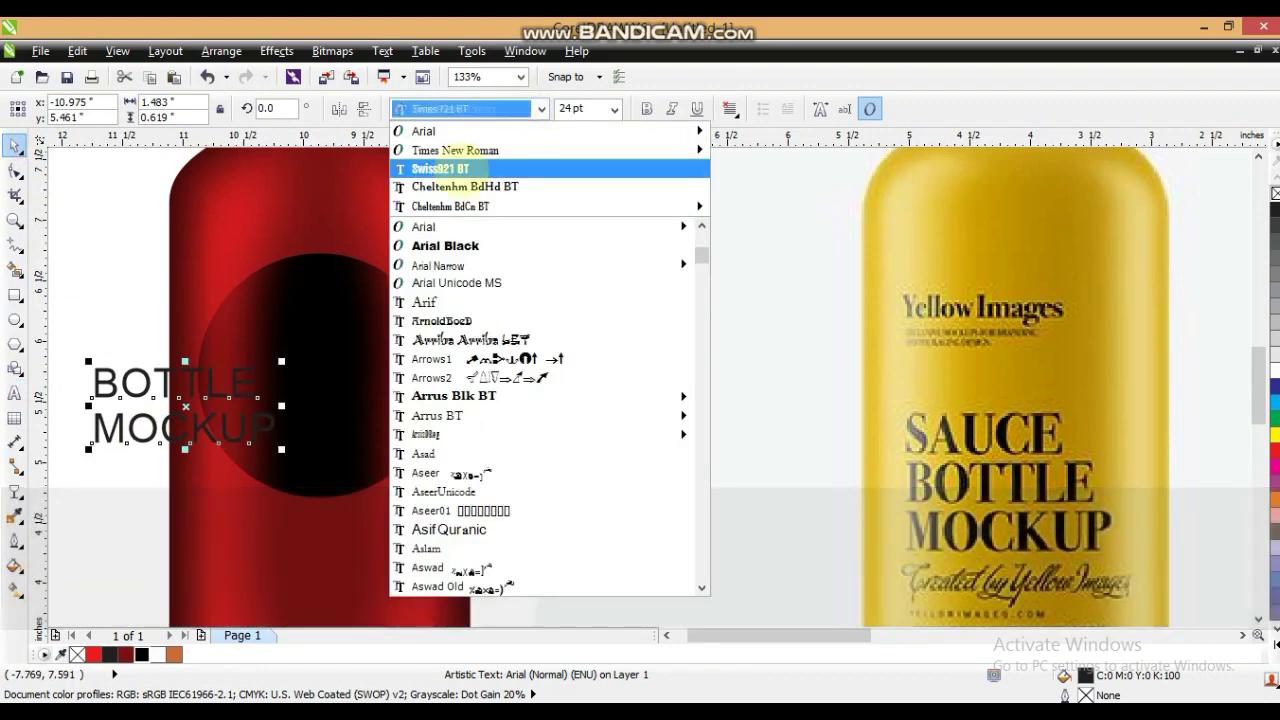
left_click(445, 169)
Step: Break the text into separate lines, fill them white, enlarge them to 26.02 pt, and centre them on the black circle
key("ctrl+k")
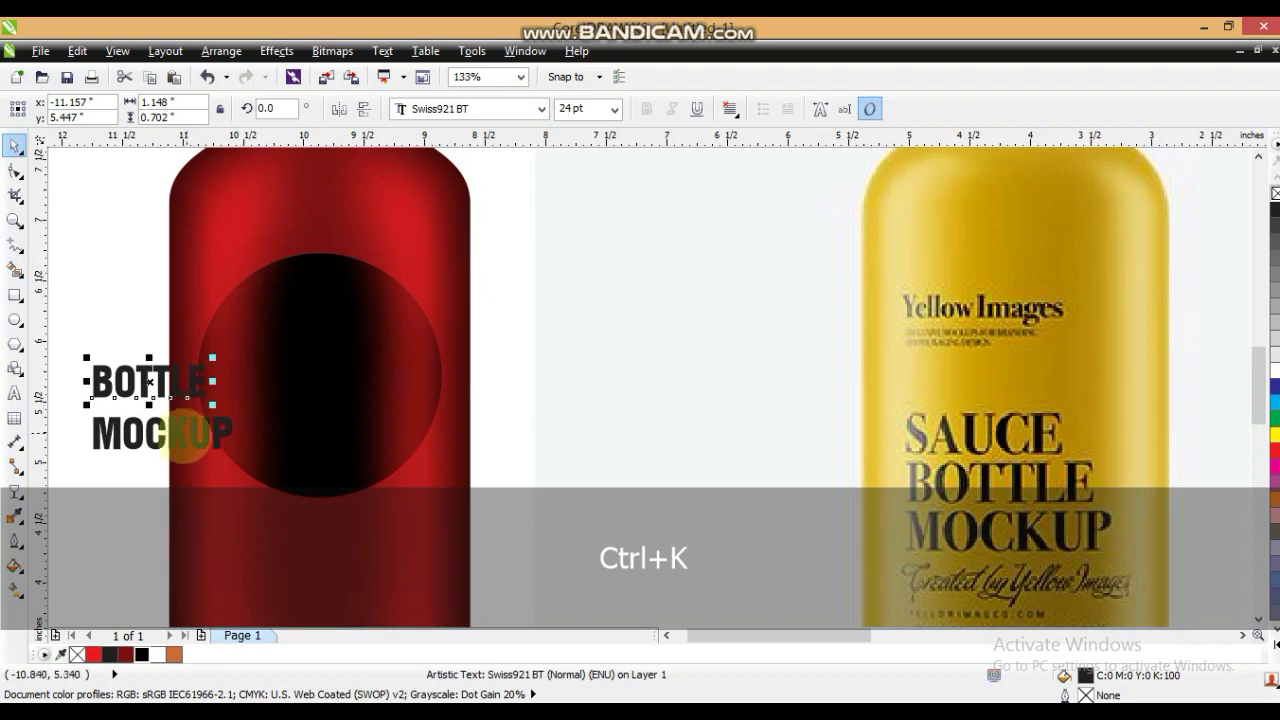
left_click_drag(178, 428, 290, 402)
left_click_drag(322, 405, 322, 405)
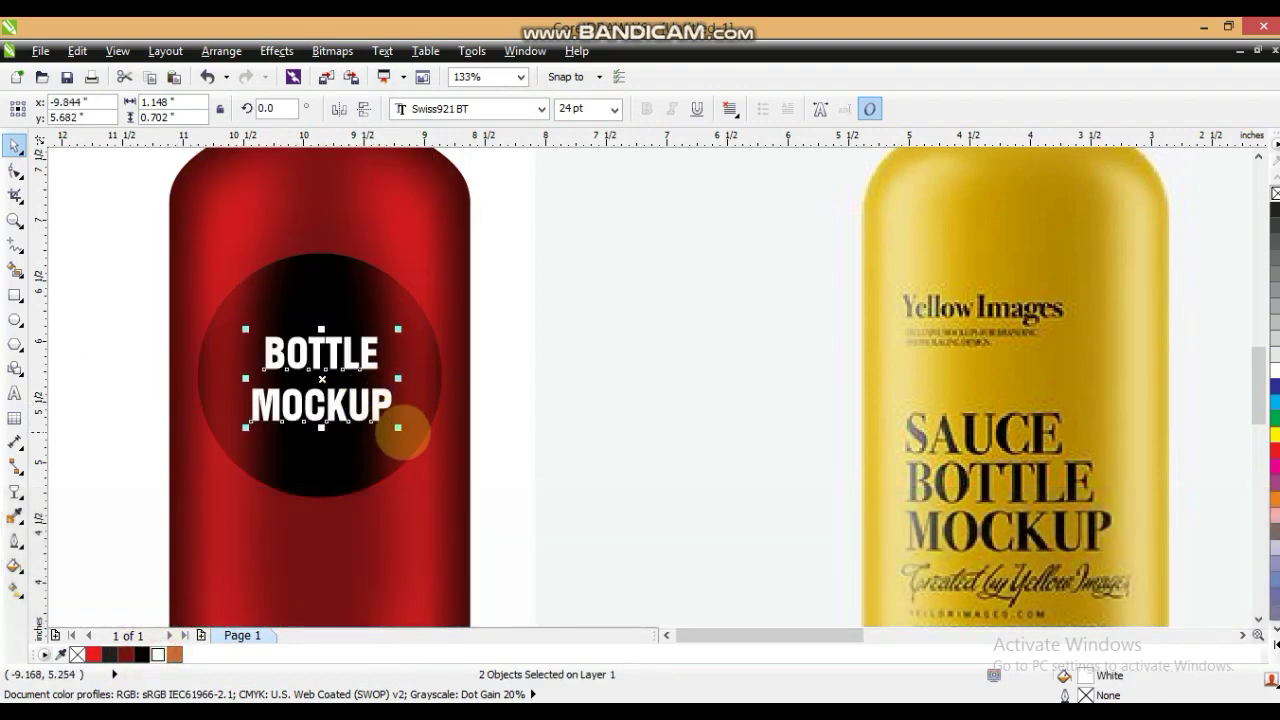
left_click(400, 435, "shift")
key("c")
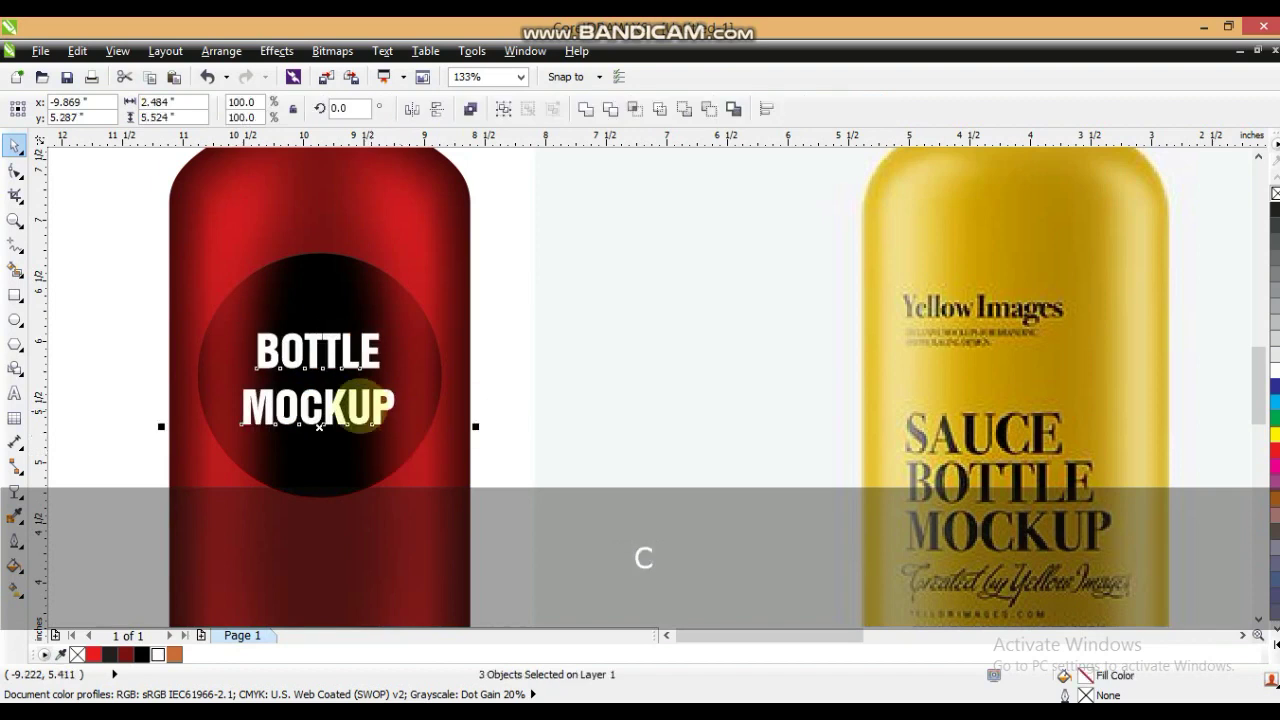
key("Escape")
Step: Widen the letter spacing of BOTTLE to match the width of MOCKUP and realign the two lines horizontally
left_click_drag(334, 363, 410, 384)
left_click(15, 172)
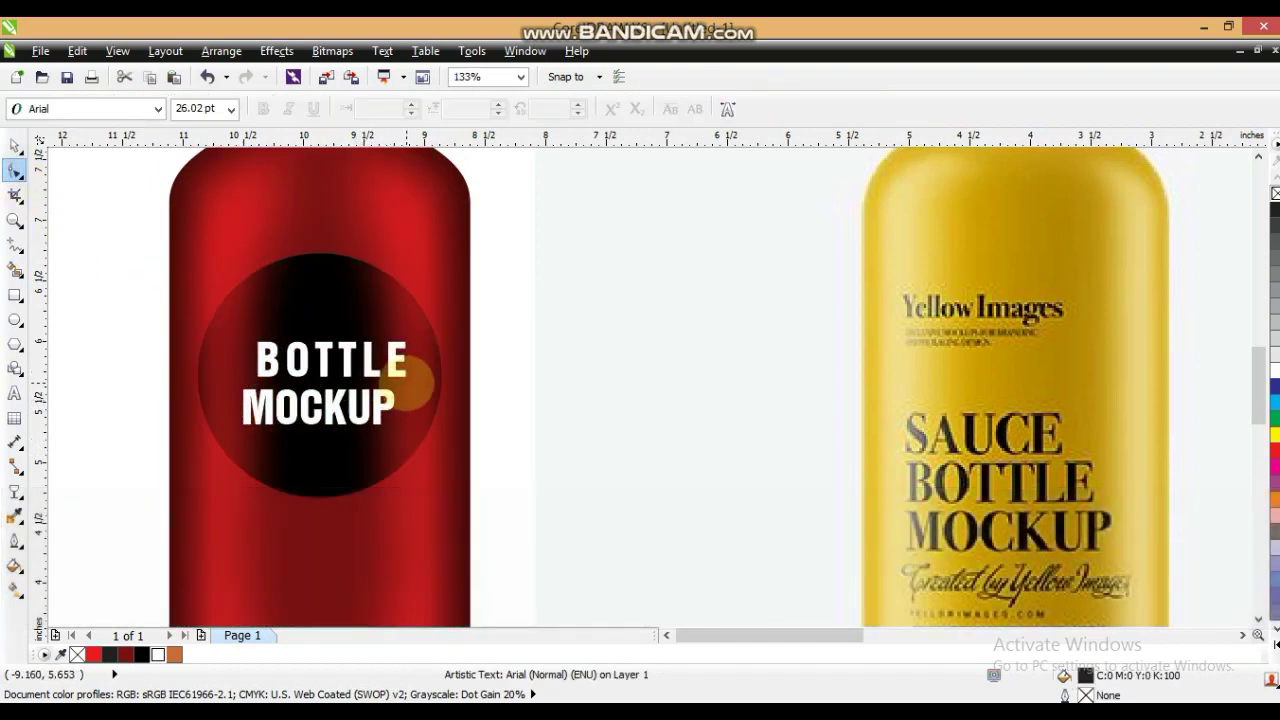
key("space")
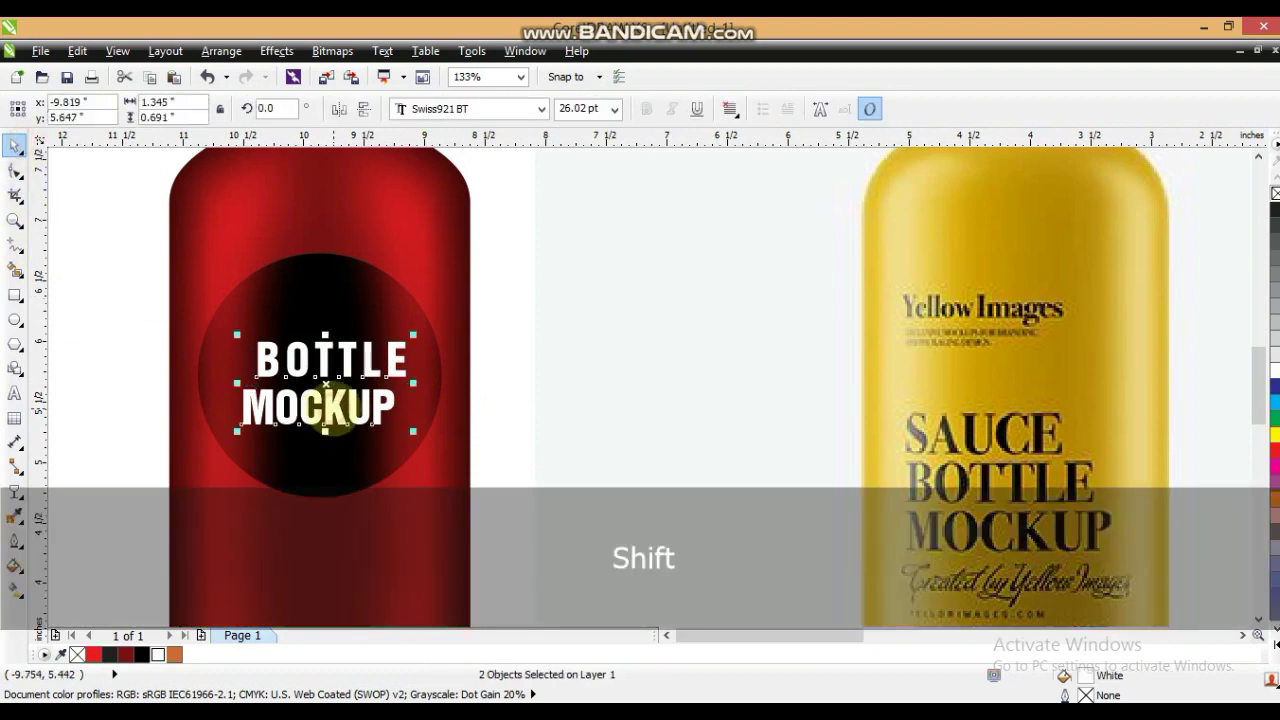
key("c")
Step: PowerClip the label text inside the bottle body and order it above the black circle but beneath the highlights
left_click(340, 323)
key("w")
key("d")
left_click_drag(113, 315, 422, 444)
key("ctrl+Page_Up")
key("alt+c")
key("w")
key("f")
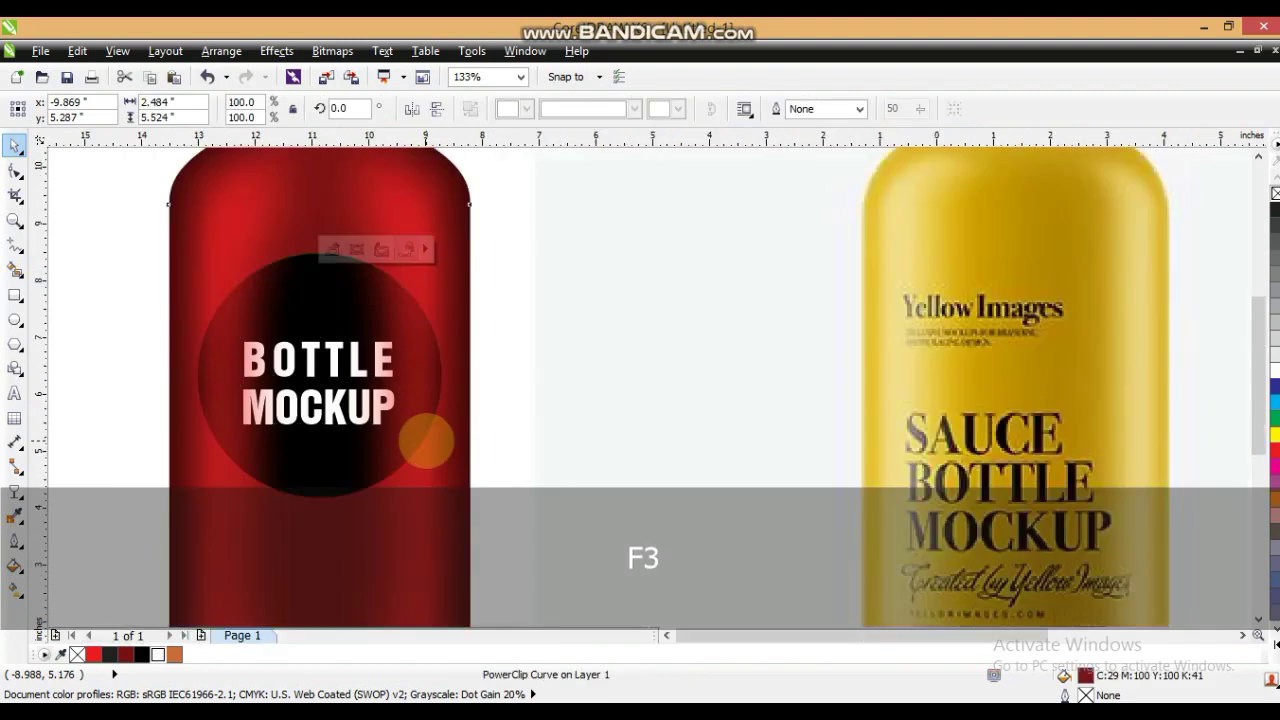
Step: Examine the labelled red bottle beside the reference photo, including in full-screen preview
key("F3")
key("F3")
key("Escape")
left_click_drag(277, 220, 699, 589)
key("shift+F2")
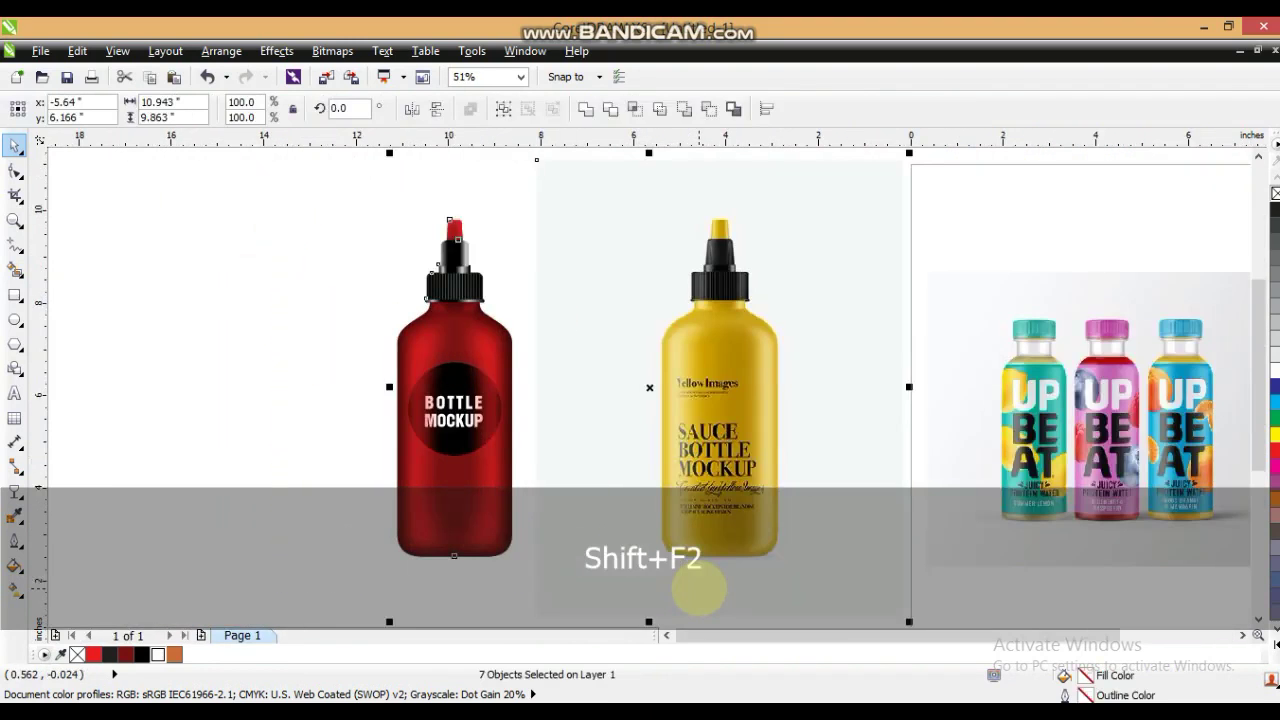
key("Escape")
key("F9")
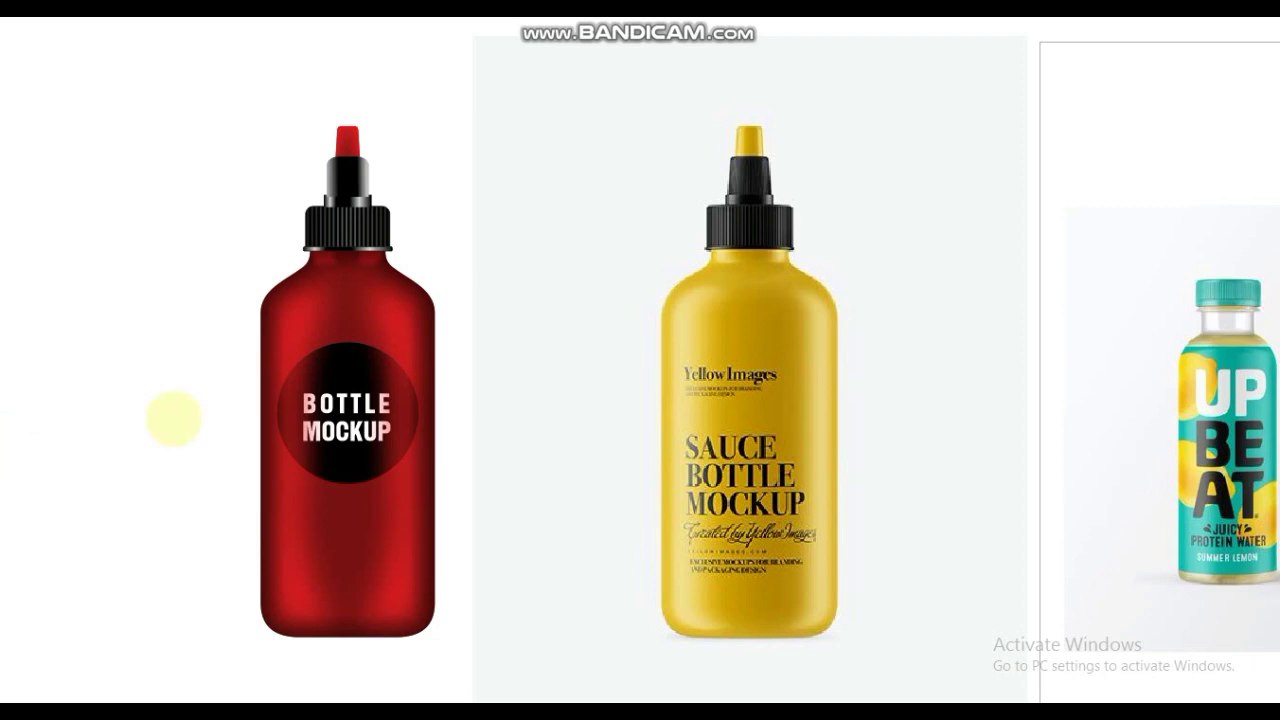
left_click(174, 418)
left_click(455, 242)
left_click(454, 240, "shift")
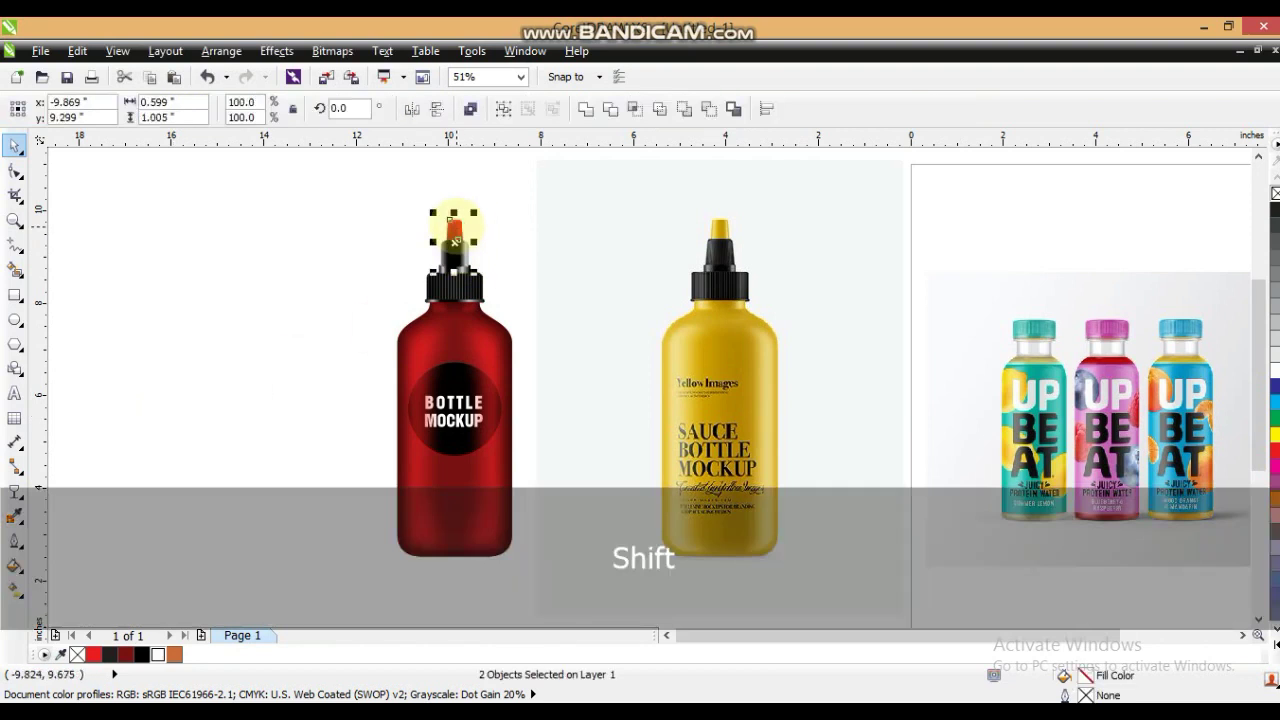
key("Escape")
key("F4")
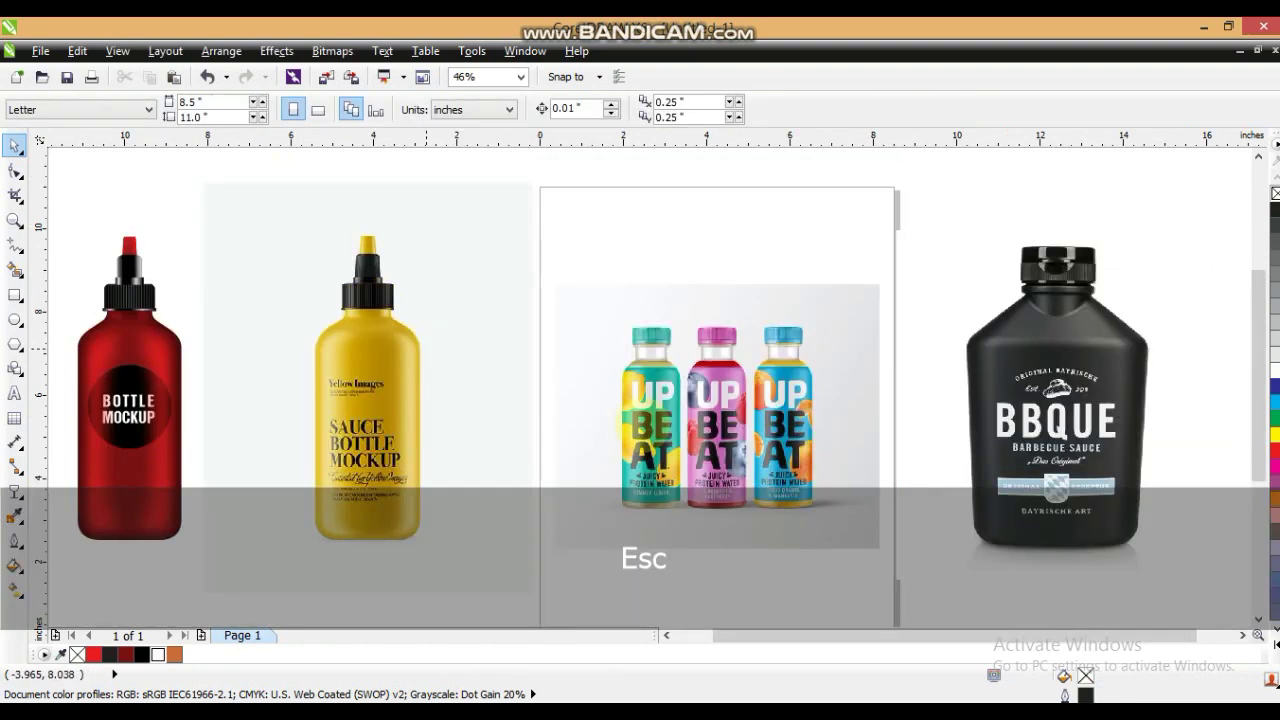
Step: Delete the three reference photos: the juice bottles, the black barbecue sauce bottle and the yellow sauce bottle
left_click(1004, 431)
left_click(652, 415)
key("Delete")
left_click(980, 408)
key("Delete")
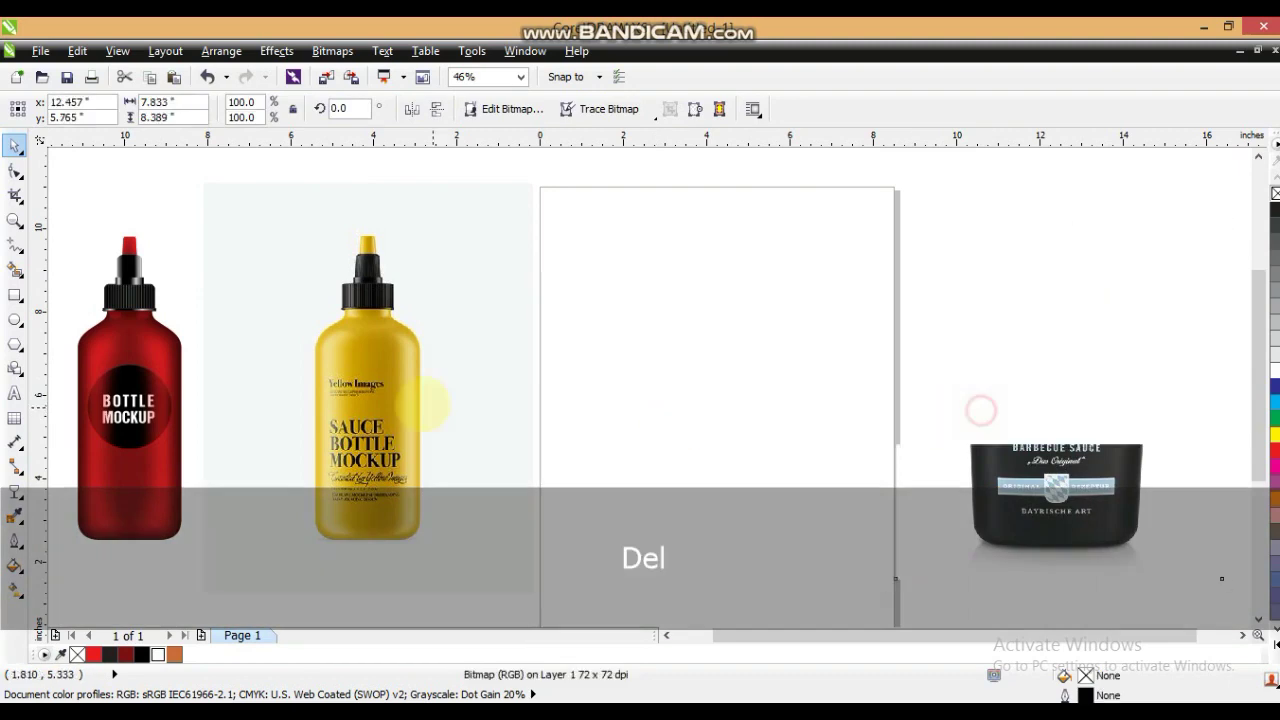
left_click(423, 406)
key("Delete")
left_click_drag(286, 548, 40, 145)
key("shift+F2")
key("Escape")
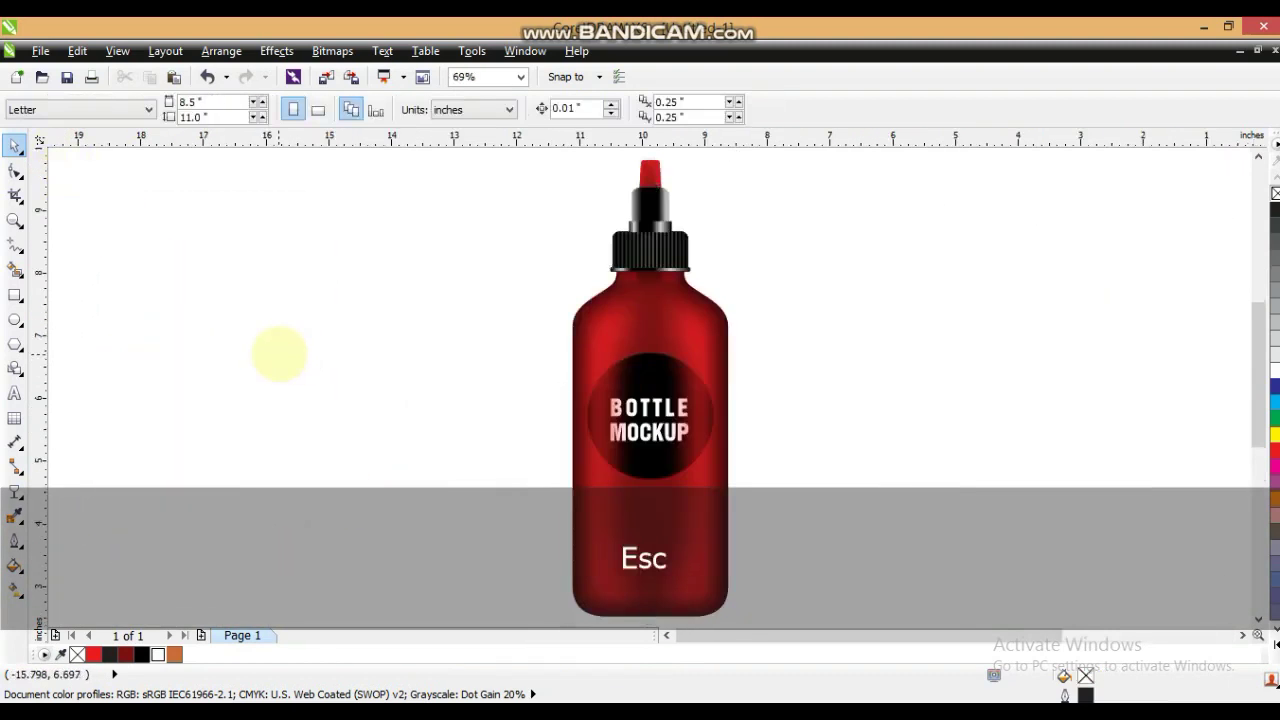